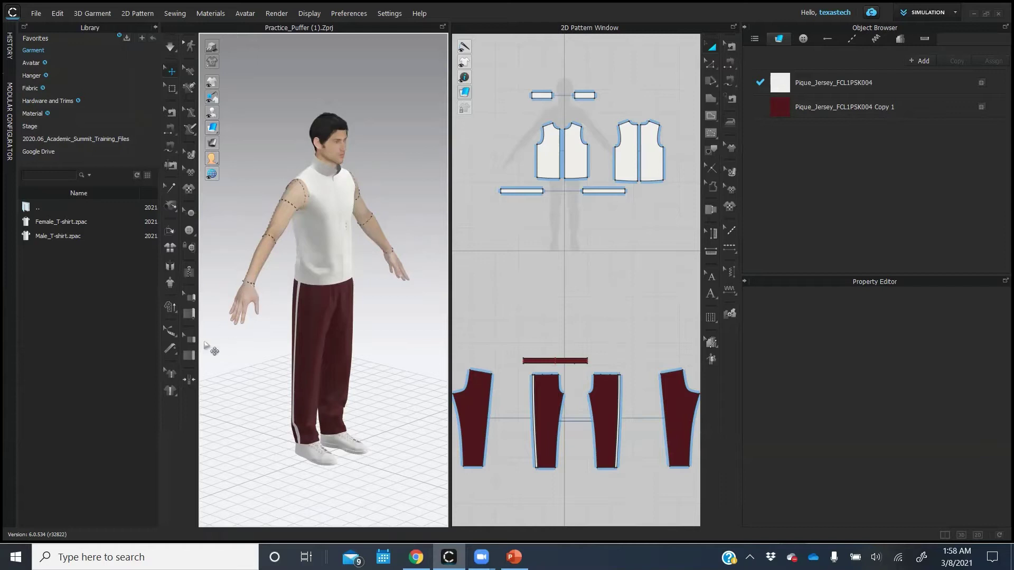
- Show the avatar's body measurement lines and examine those around the upper arm and wrist from several angles
left_click(175, 337)
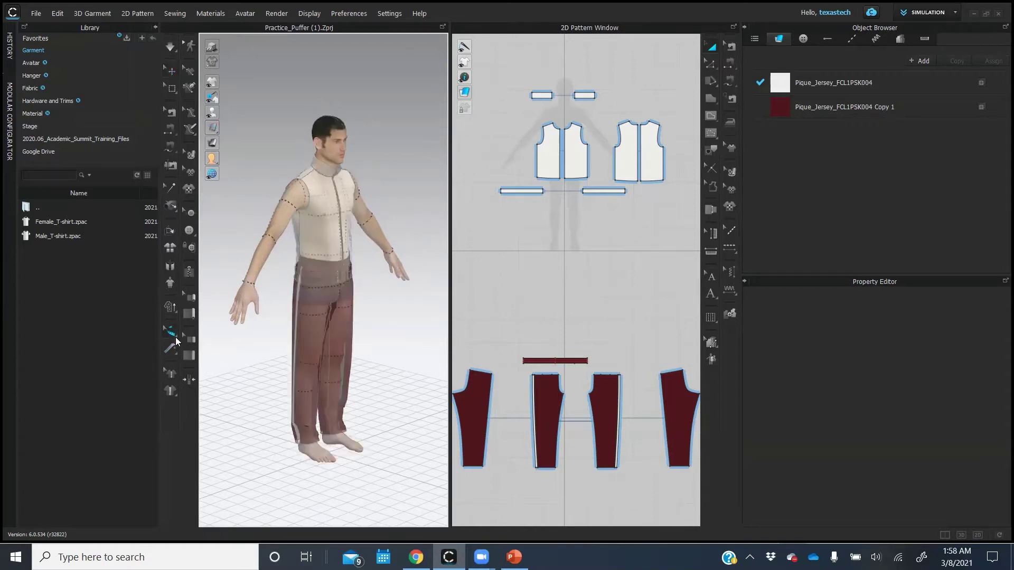
right_click_drag(285, 319, 343, 338)
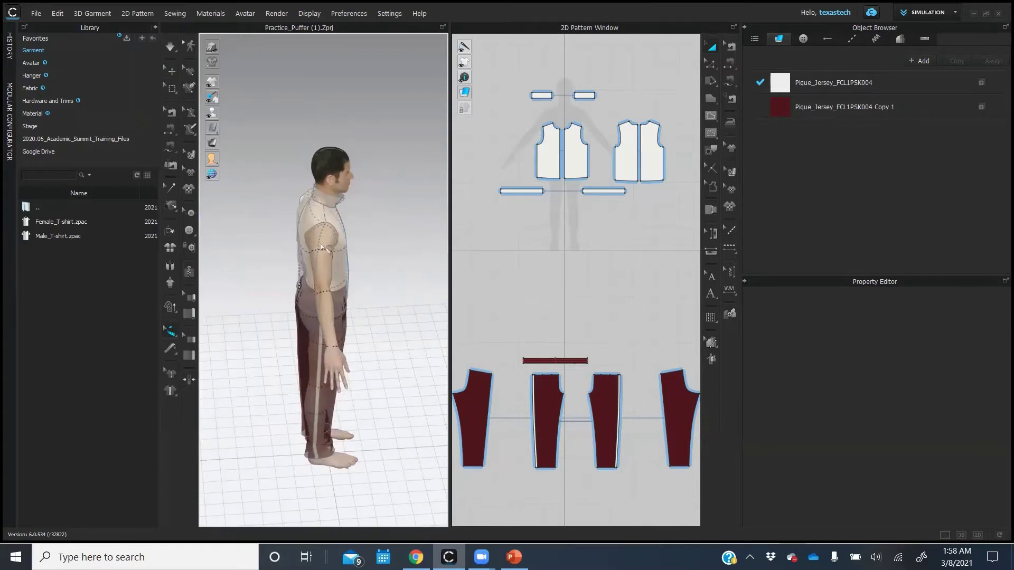
right_click_drag(385, 255, 321, 246)
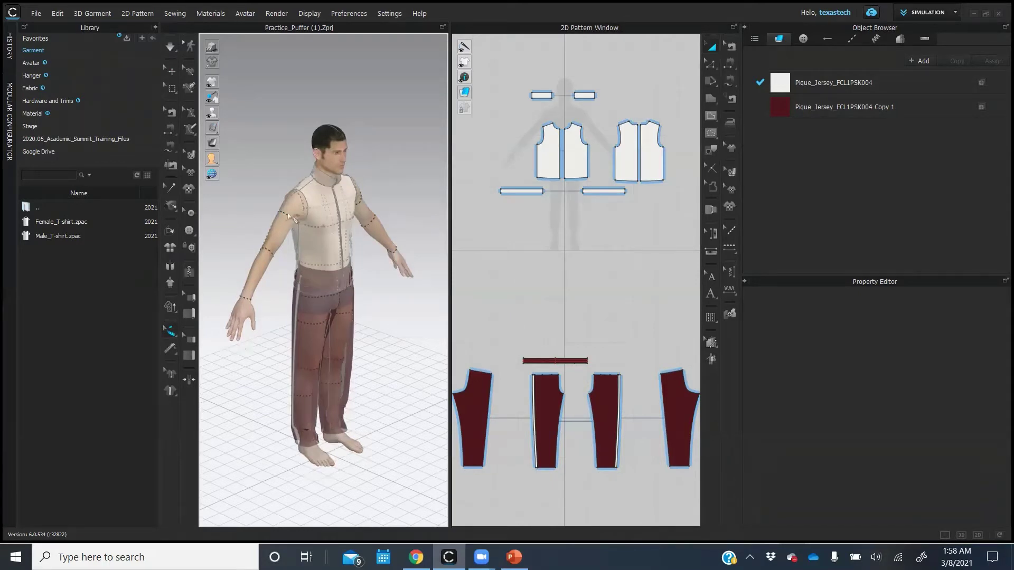
left_click(288, 216)
left_click(250, 299)
right_click_drag(407, 303, 397, 307)
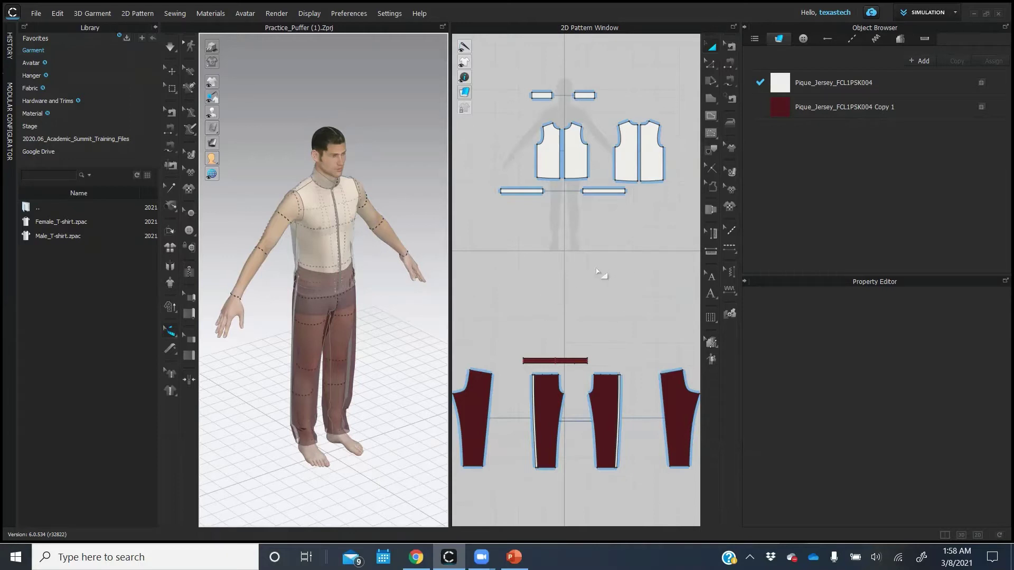
- Start a polygon pattern in the empty area beside the white bodice pieces with an 11 in horizontal top edge
scroll(629, 267, "down", 3)
right_click(641, 244)
left_click(646, 208)
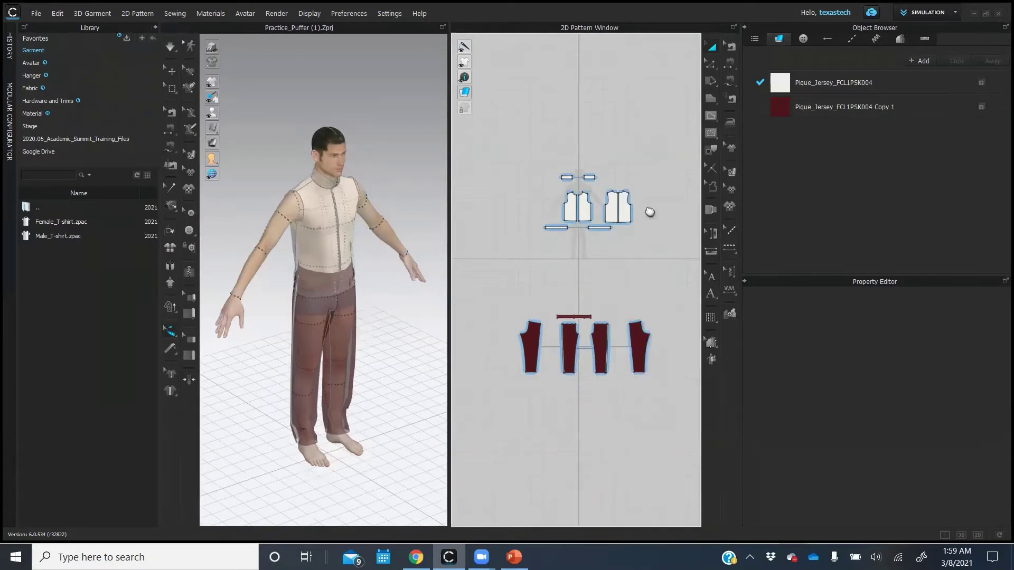
middle_click_drag(675, 204, 608, 216)
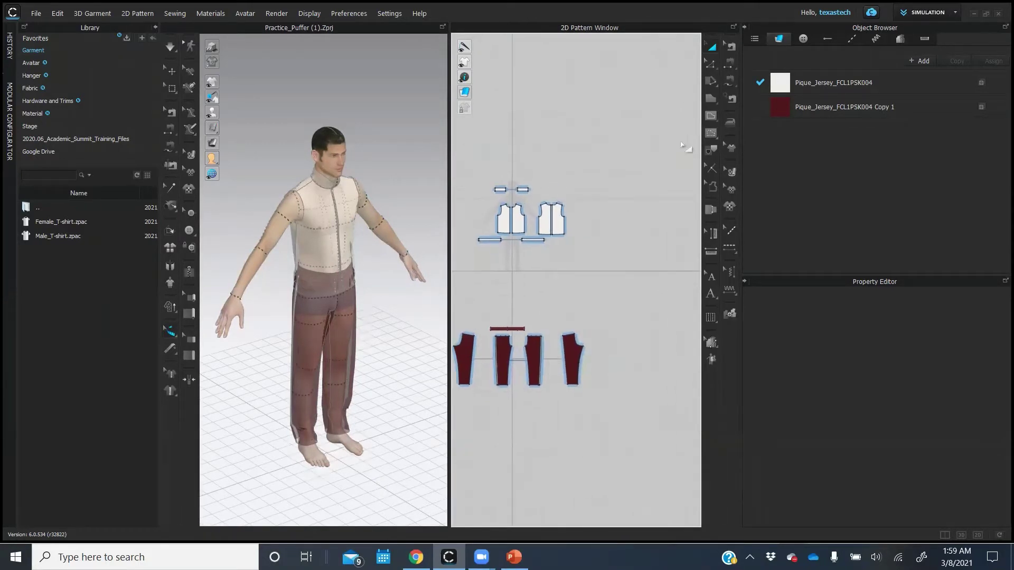
left_click(711, 104)
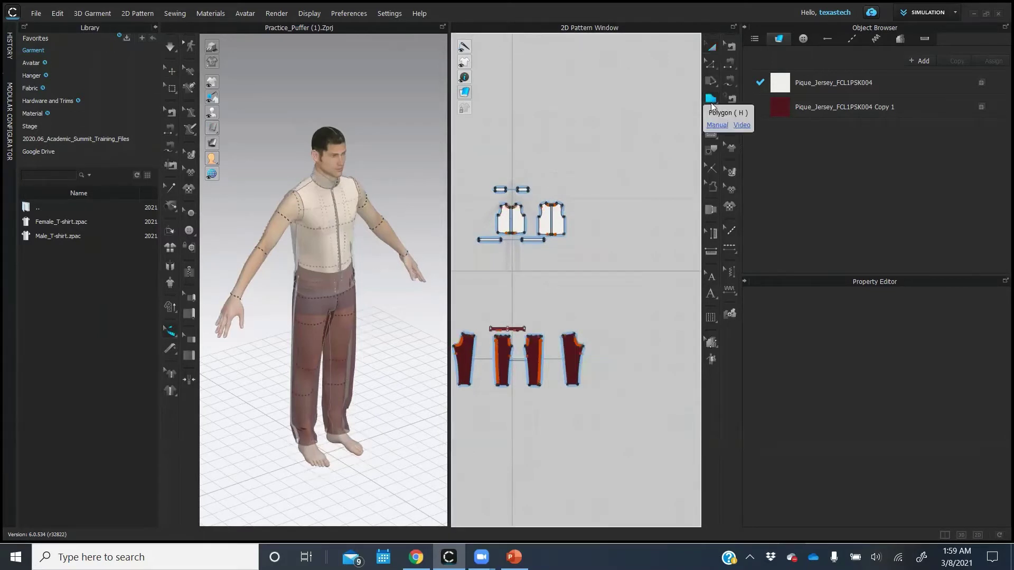
left_click(624, 203)
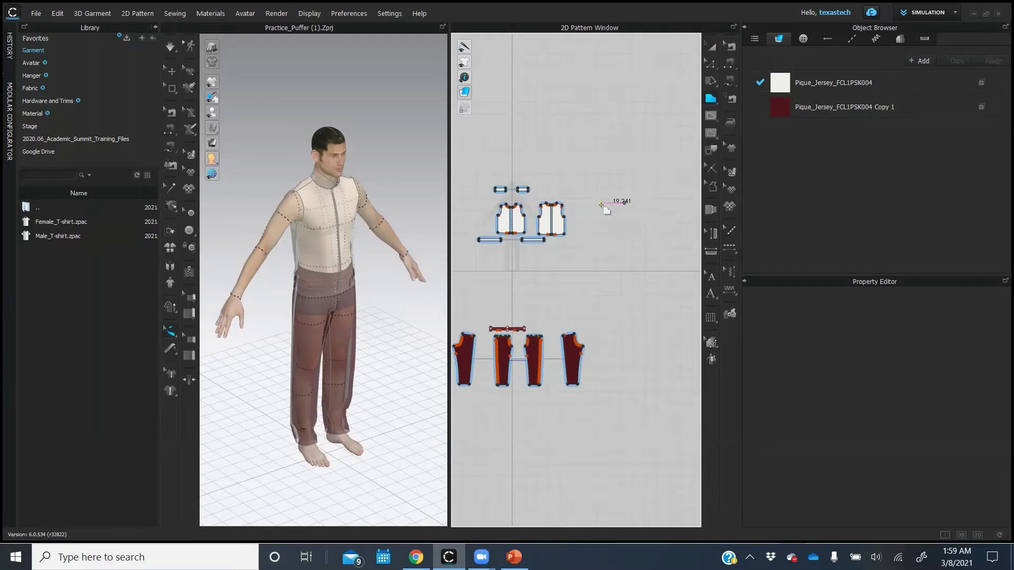
right_click(601, 204)
type("11")
left_click(478, 315)
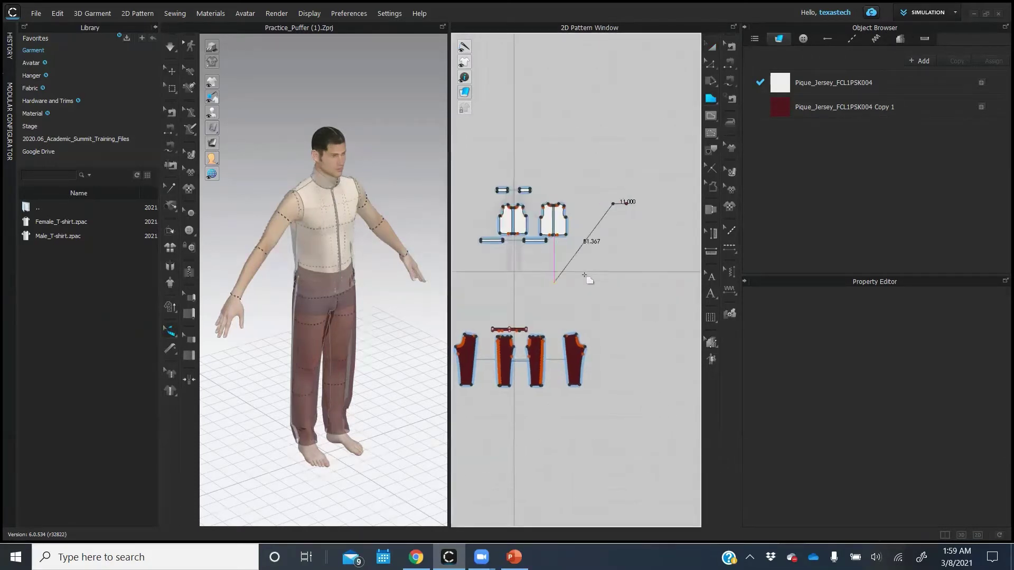
- Add a 22 in vertical side to the polygon and close it as an 11 by 22 in rectangle
right_click(614, 272)
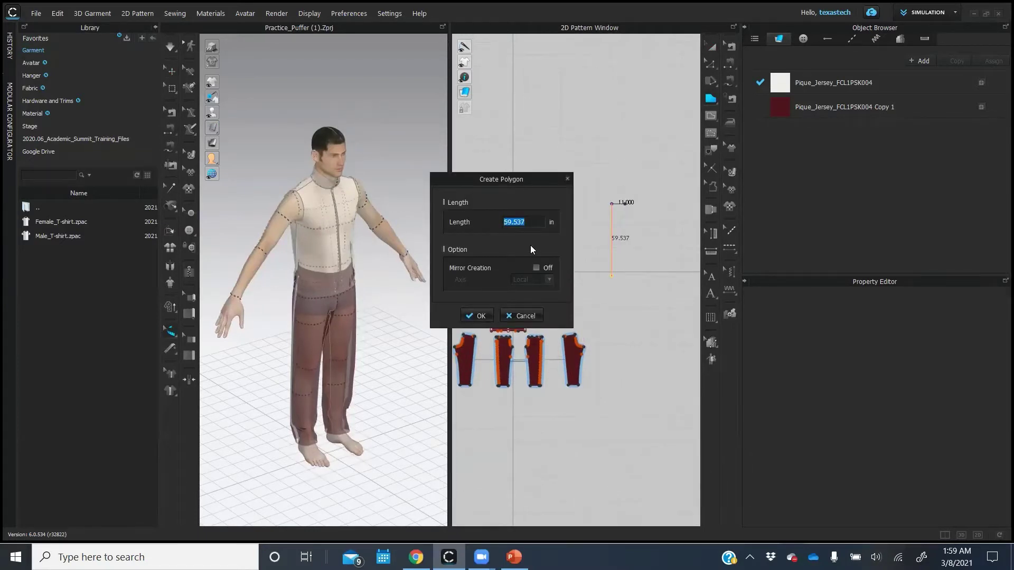
type("22")
left_click(477, 315)
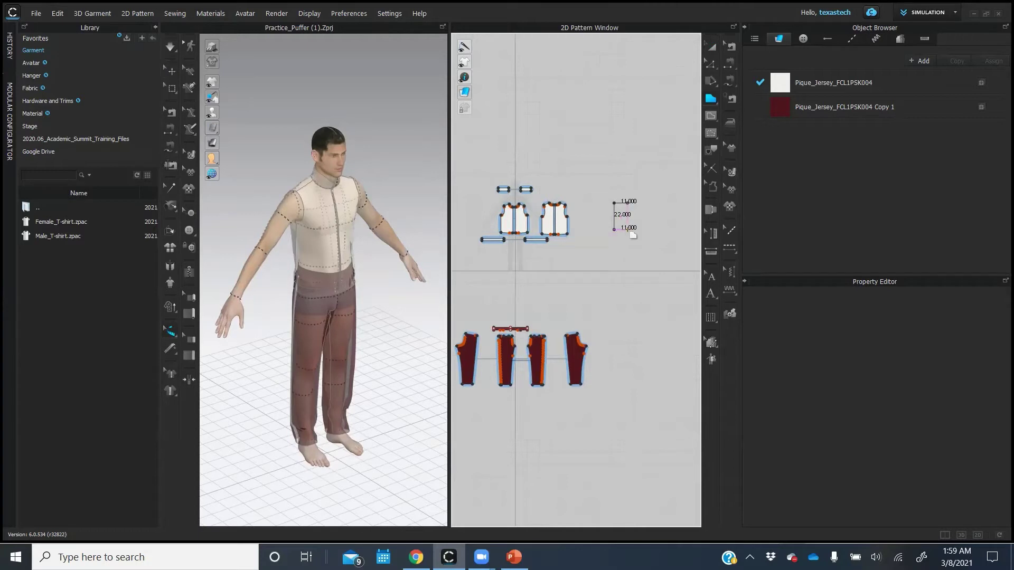
left_click(629, 229)
left_click(633, 211)
- Offset the rectangle's top edge as an internal line at a distance of 5 in
scroll(620, 221, "down", 1)
scroll(627, 224, "up", 6)
scroll(628, 230, "up", 2)
scroll(584, 219, "down", 3)
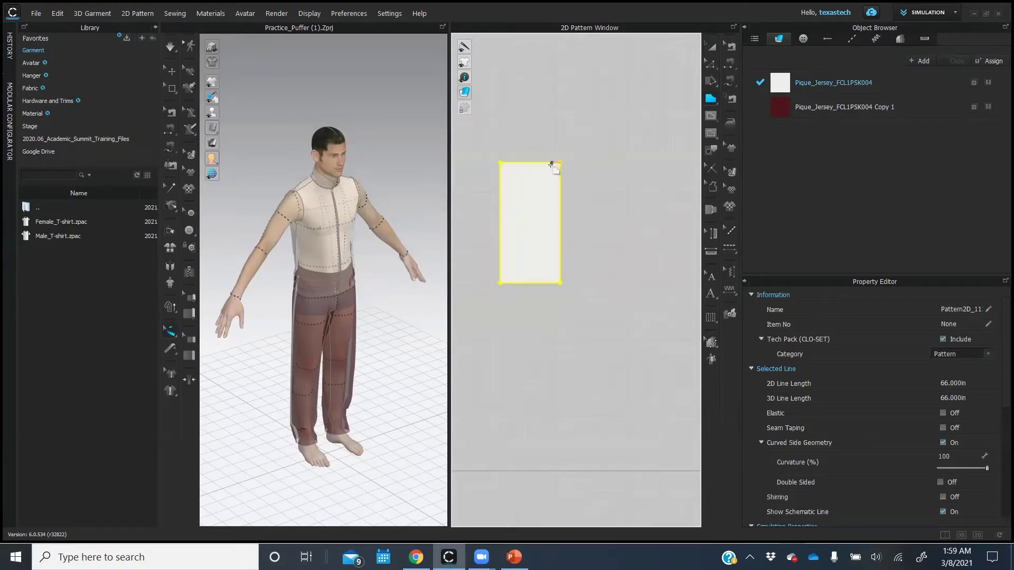
left_click(710, 63)
left_click(533, 162)
right_click(533, 162)
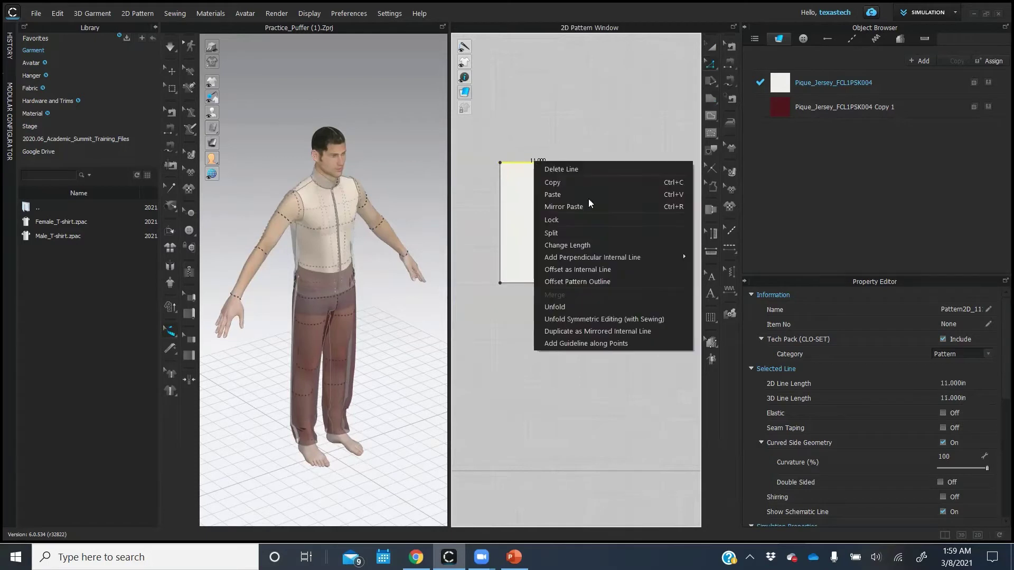
left_click(628, 270)
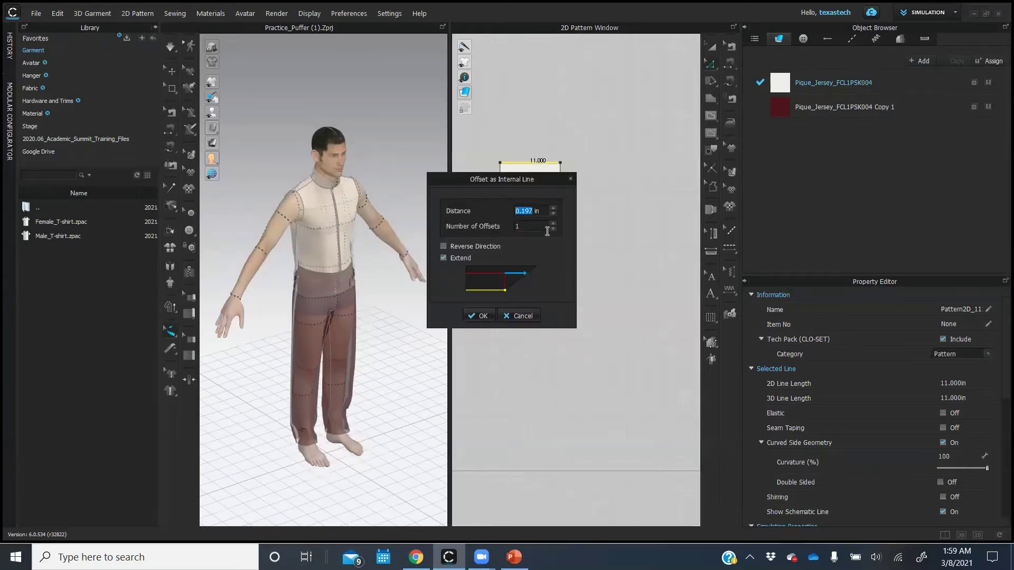
type("5")
left_click(480, 315)
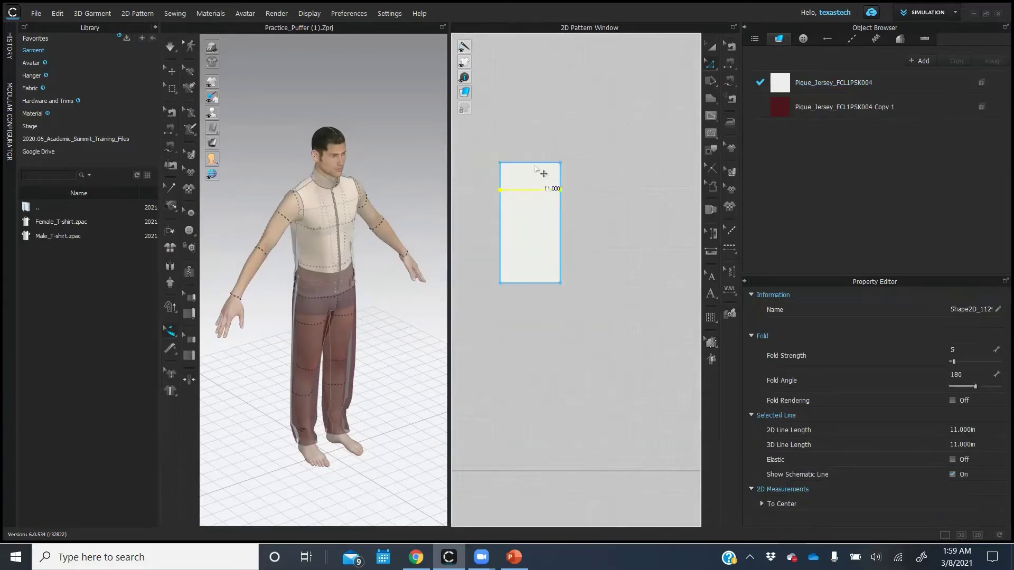
- Split the rectangle's top edge with a point 0.5 in from its right corner
left_click(714, 66)
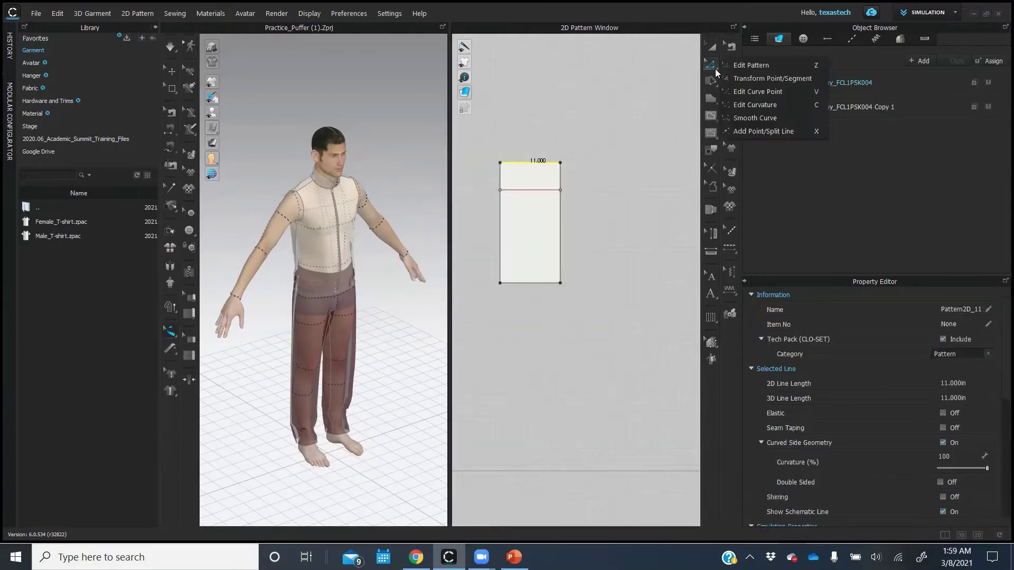
left_click(787, 128)
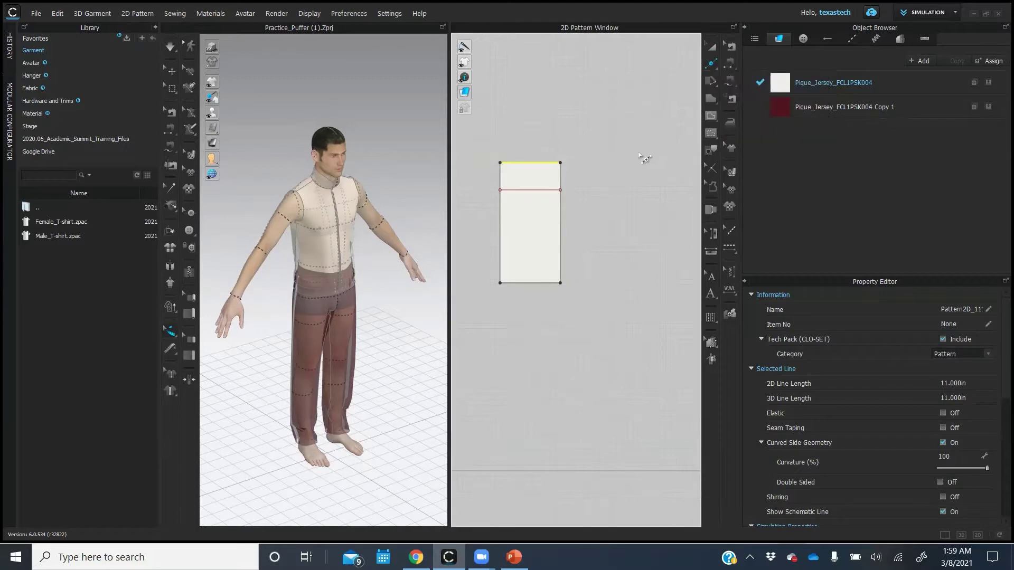
right_click(555, 164)
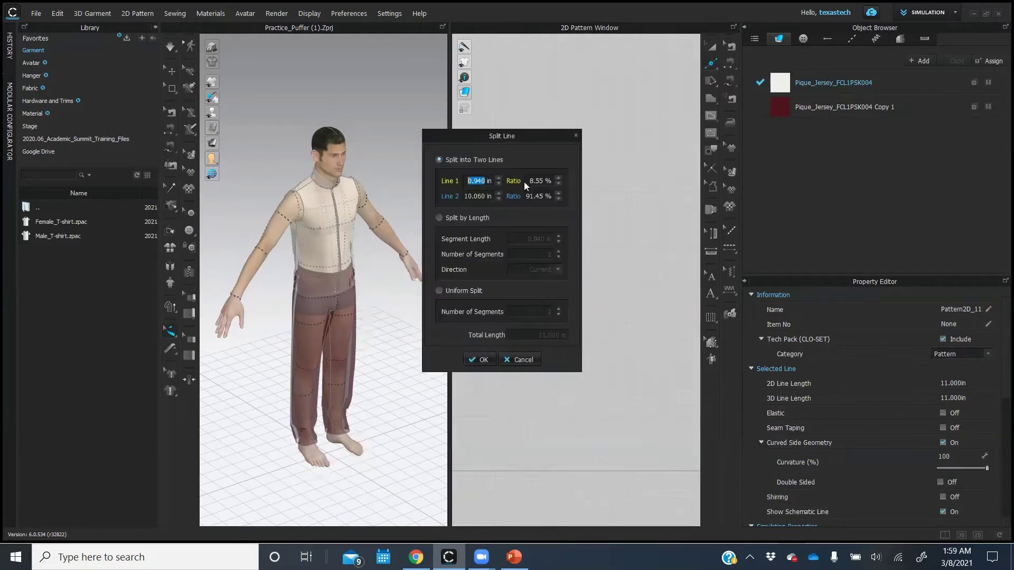
type("0.500")
left_click(477, 360)
scroll(606, 214, "down", 1)
scroll(606, 216, "up", 3)
right_click_drag(560, 211, 662, 220)
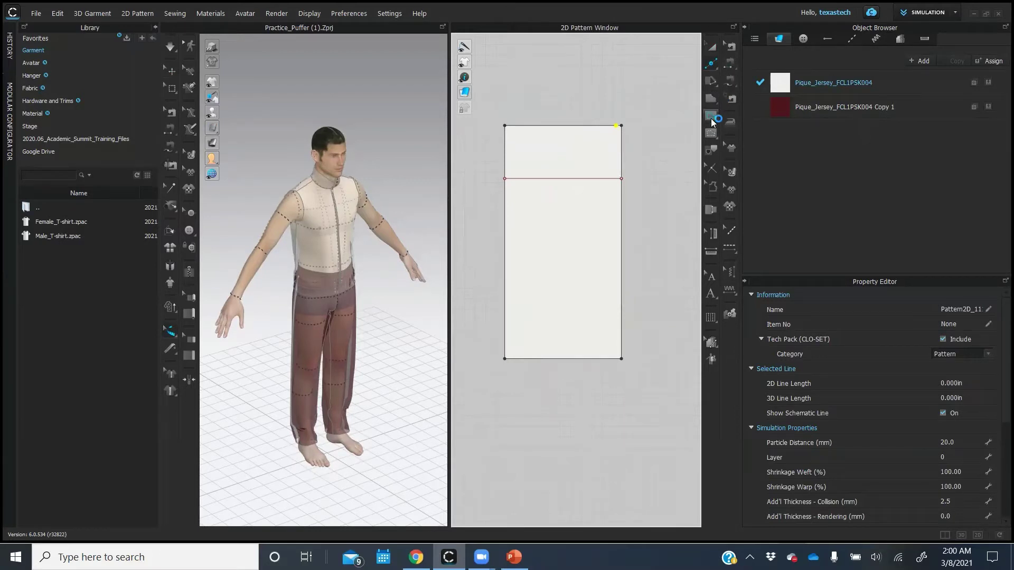
left_click(711, 116)
left_click(616, 126)
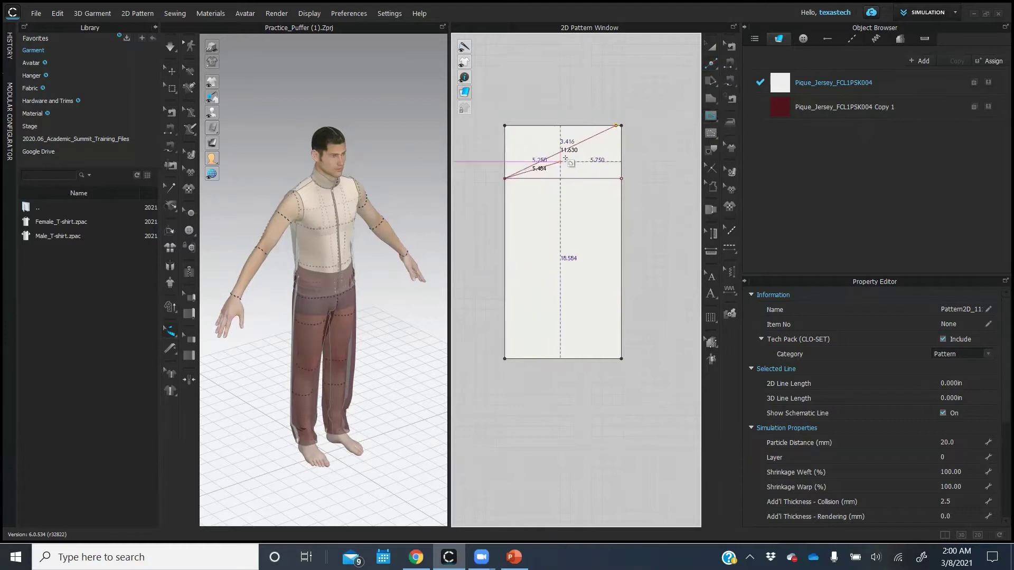
middle_click_drag(689, 69, 671, 99)
key("a")
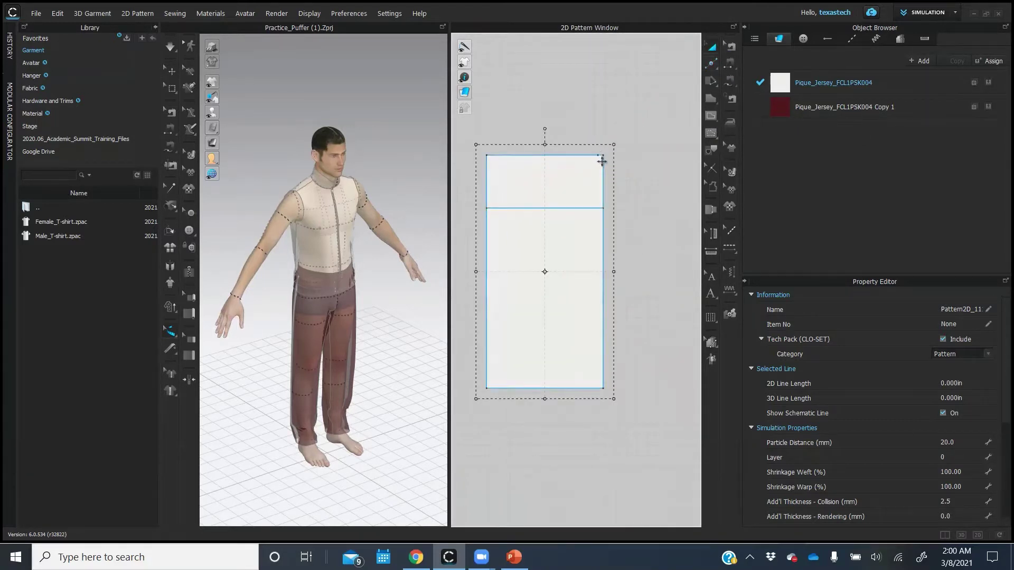
- Draw a diagonal internal line from the top edge's split point to the left end of the horizontal internal line
scroll(639, 164, "up", 3)
middle_click_drag(640, 166, 678, 117)
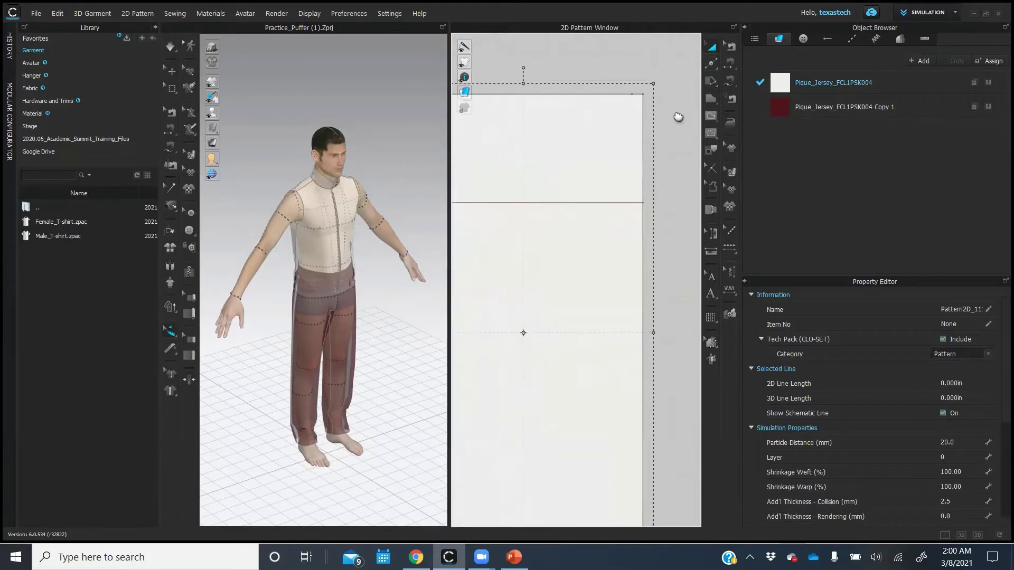
scroll(639, 268, "down", 2)
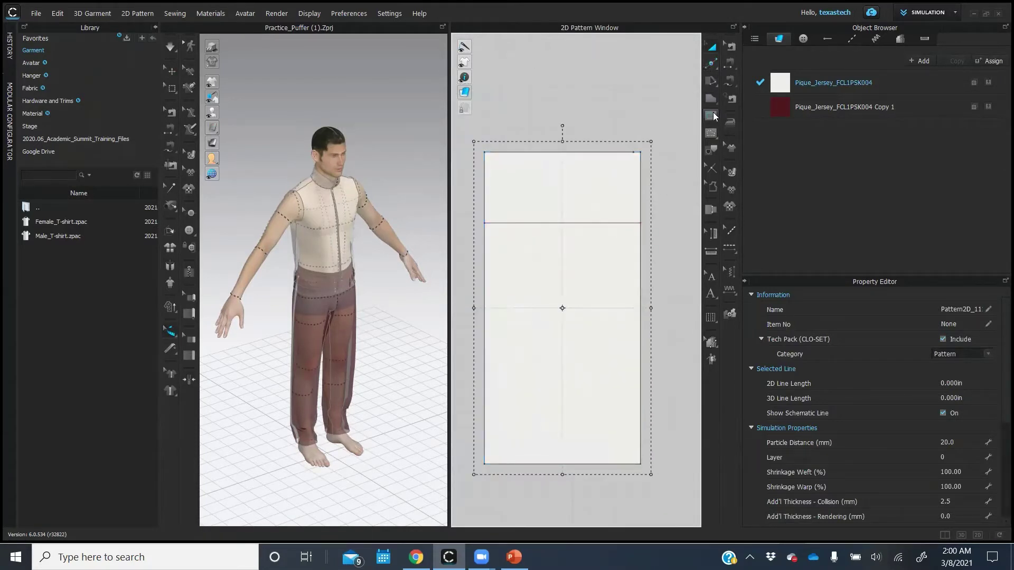
left_click(713, 117)
left_click(633, 152)
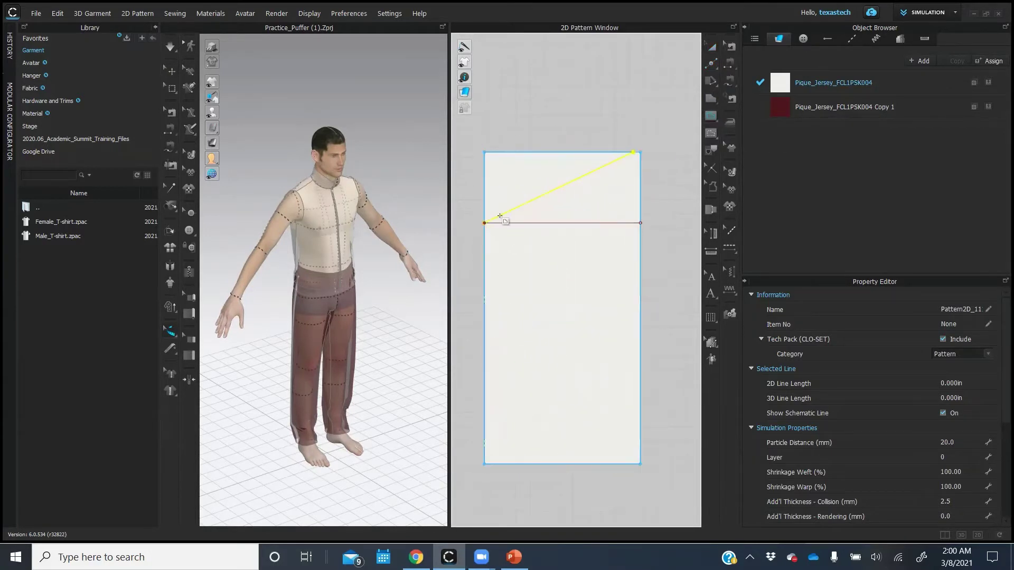
left_click(484, 223)
- Cut the pattern along the diagonal internal line and delete the triangular piece above it
left_click(711, 47)
left_click_drag(713, 67, 742, 66)
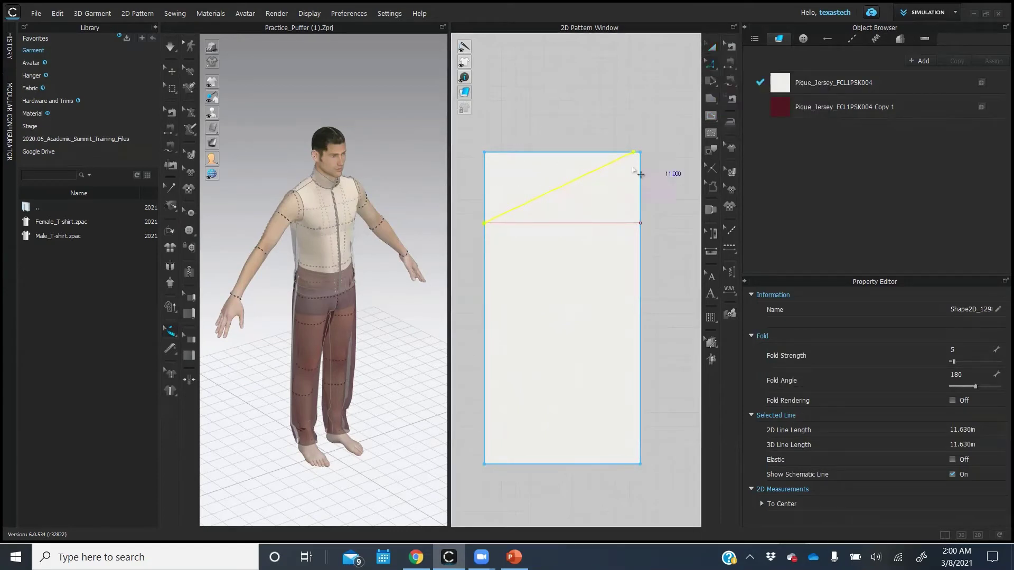
right_click(568, 185)
key("Escape")
key("a")
left_click(576, 148)
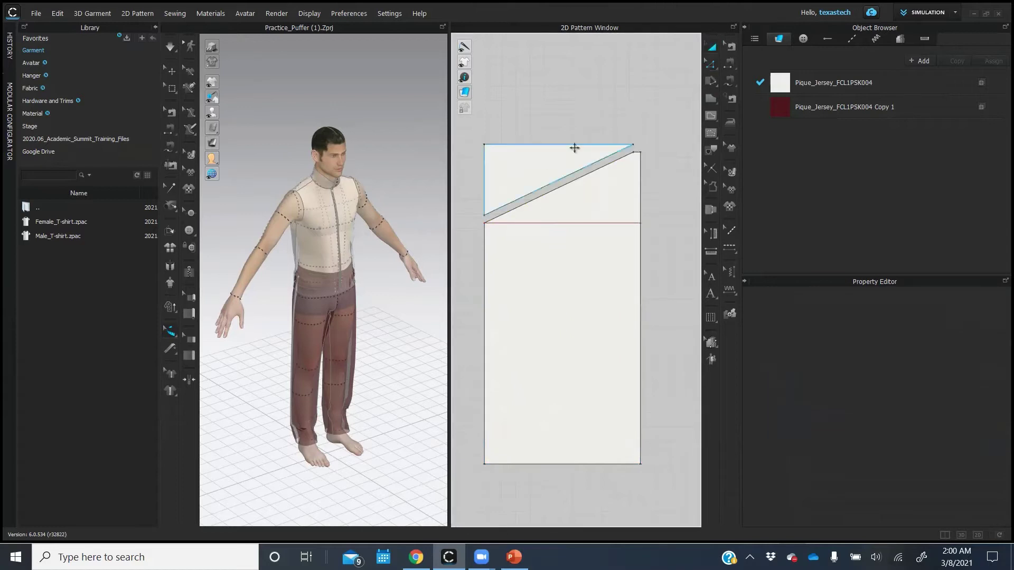
left_click(575, 150)
key("Delete")
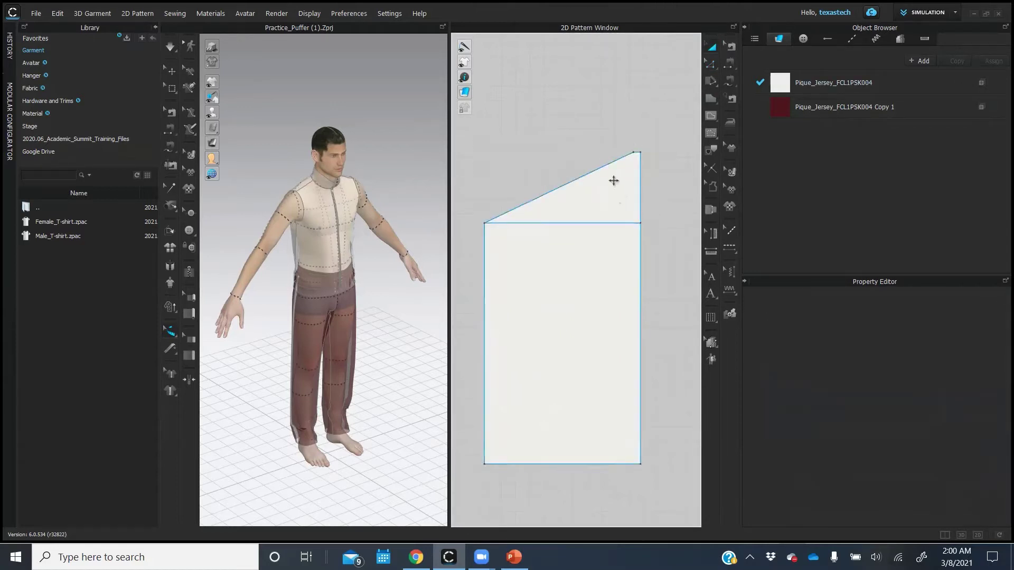
- Split the pattern's diagonal edge uniformly into 3 segments
left_click(711, 64)
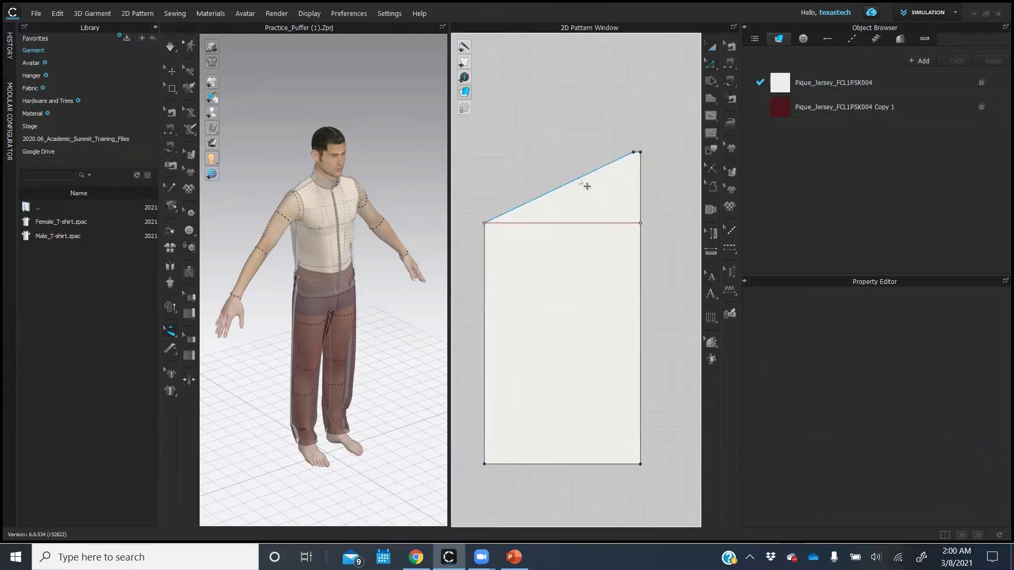
left_click(579, 179)
right_click(578, 179)
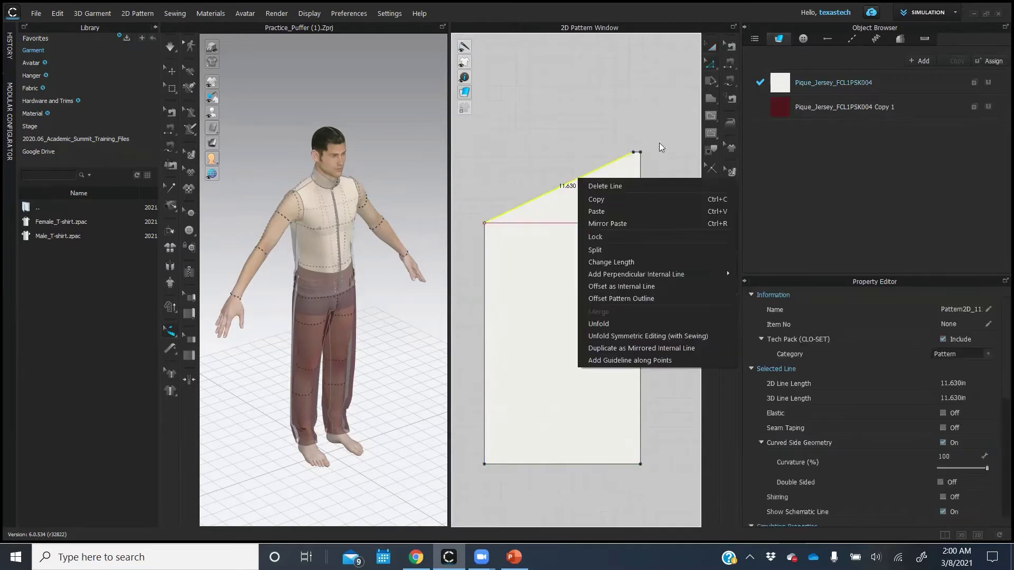
left_click(620, 252)
left_click(472, 294)
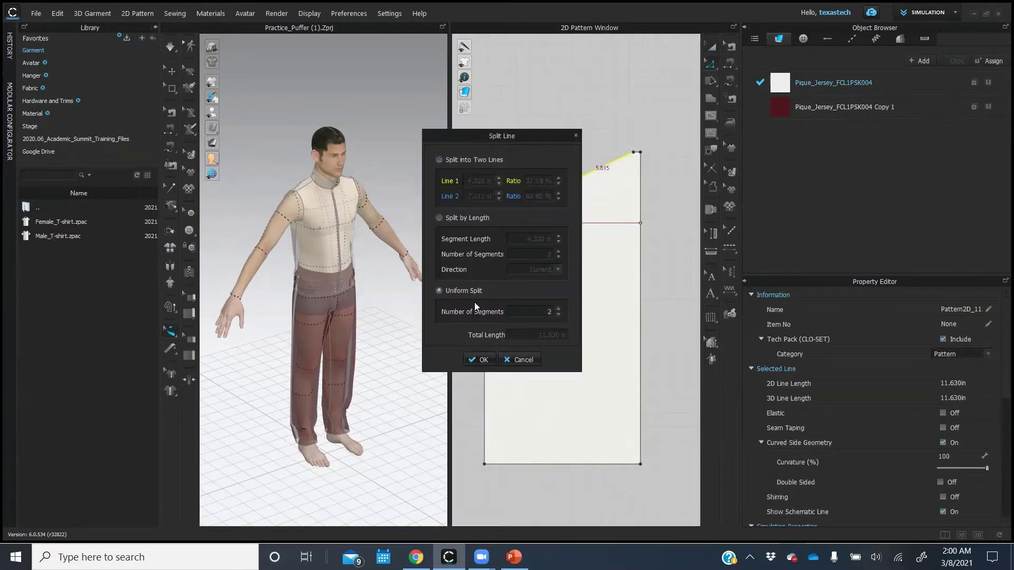
left_click(558, 309)
left_click(479, 359)
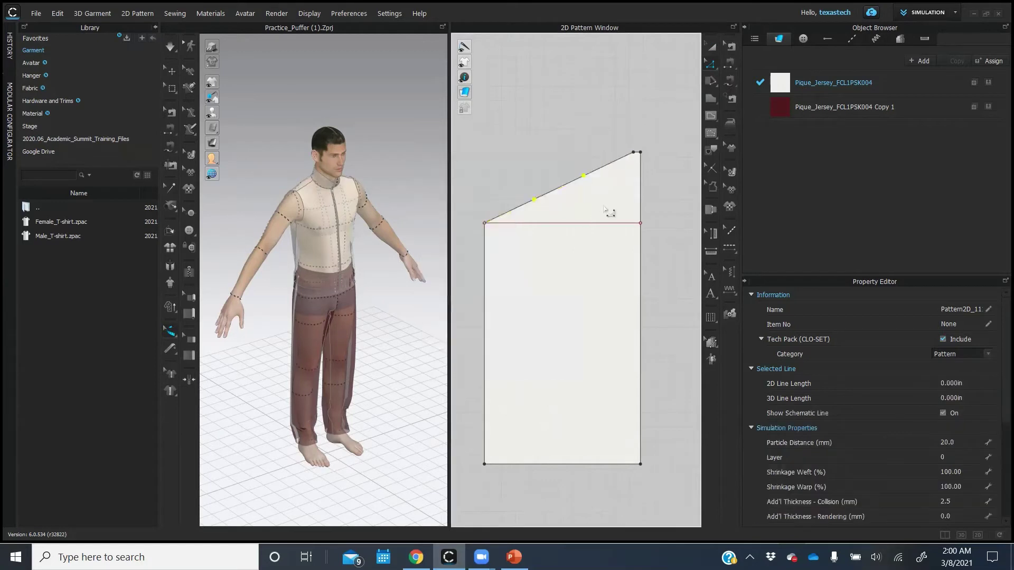
- Add a 0.5 in perpendicular internal line, local to the edge, at the lower split point of the diagonal
left_click(533, 199)
right_click(534, 199)
mouse_move(638, 268)
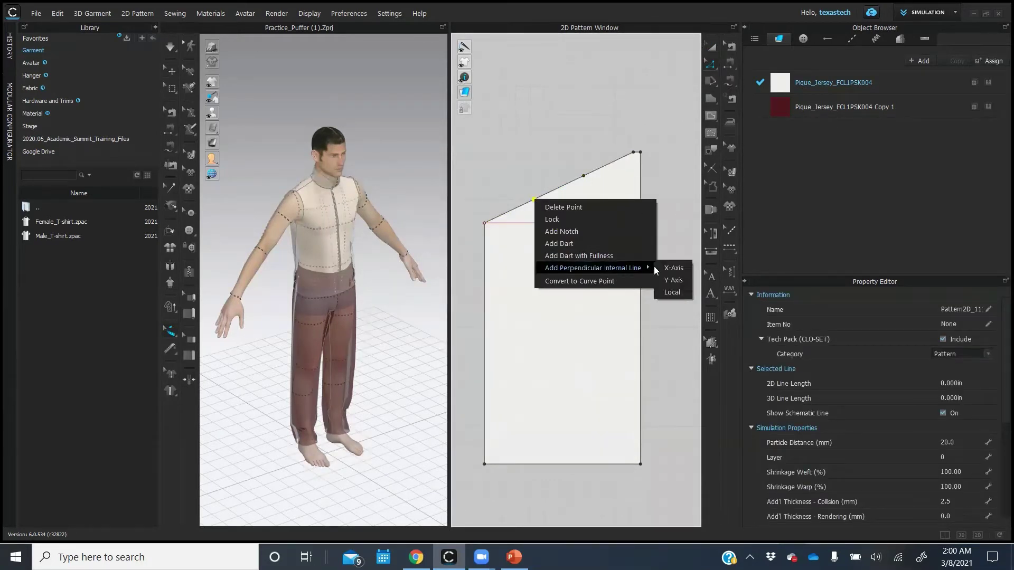
left_click(683, 292)
double_click(540, 232)
type("0.5")
left_click(475, 312)
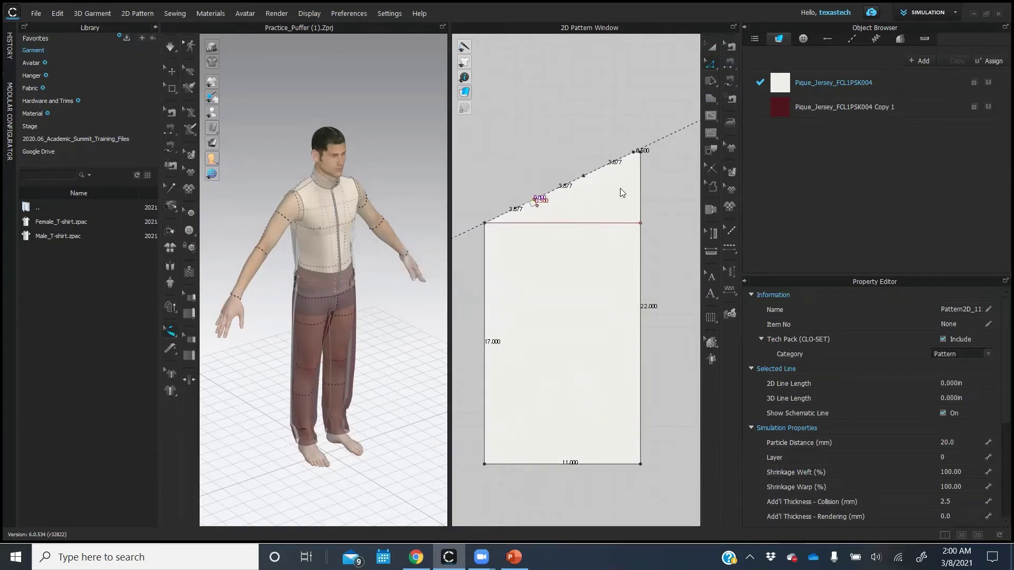
- Add a 0.5 in perpendicular internal line, local to the edge, crossing both sides of the diagonal at its upper split point
right_click(583, 175)
mouse_move(656, 247)
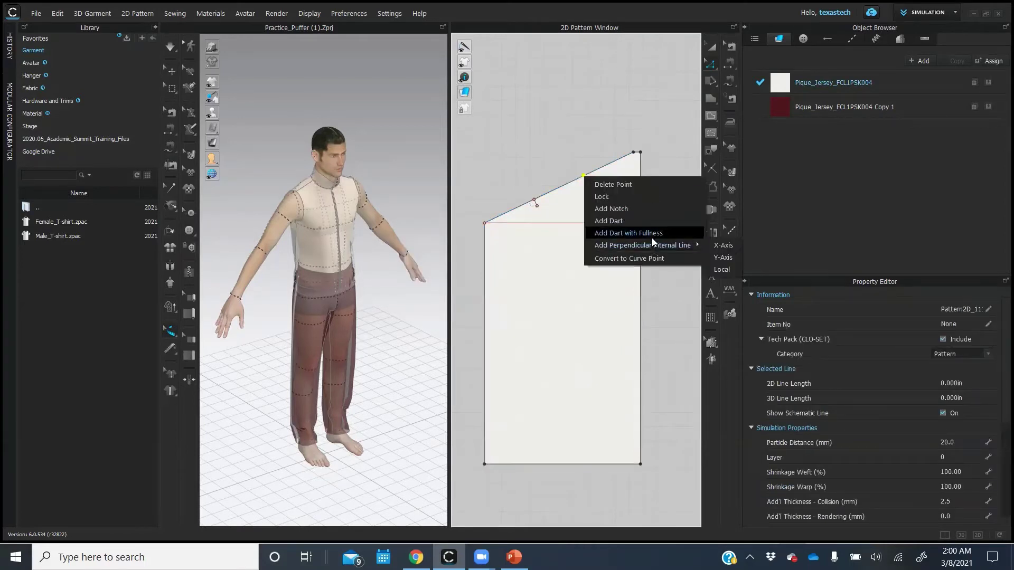
left_click(721, 268)
key("Tab")
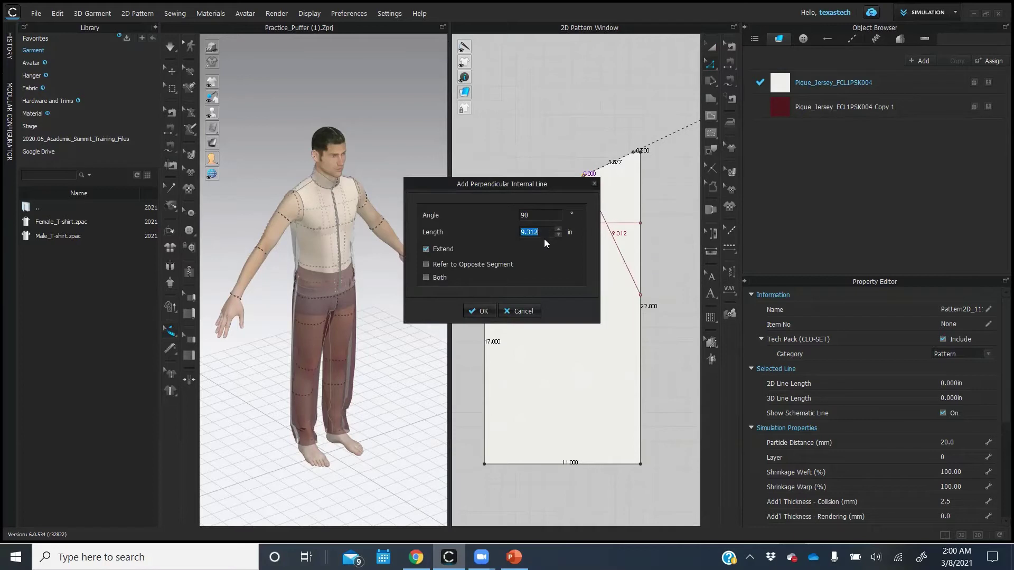
type("0.5")
left_click(479, 311)
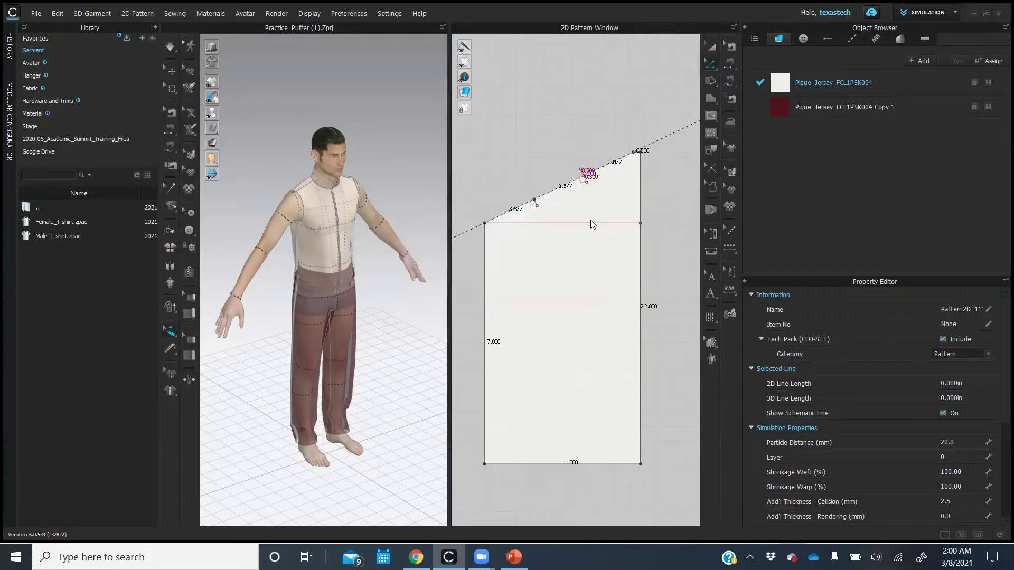
left_click(654, 140)
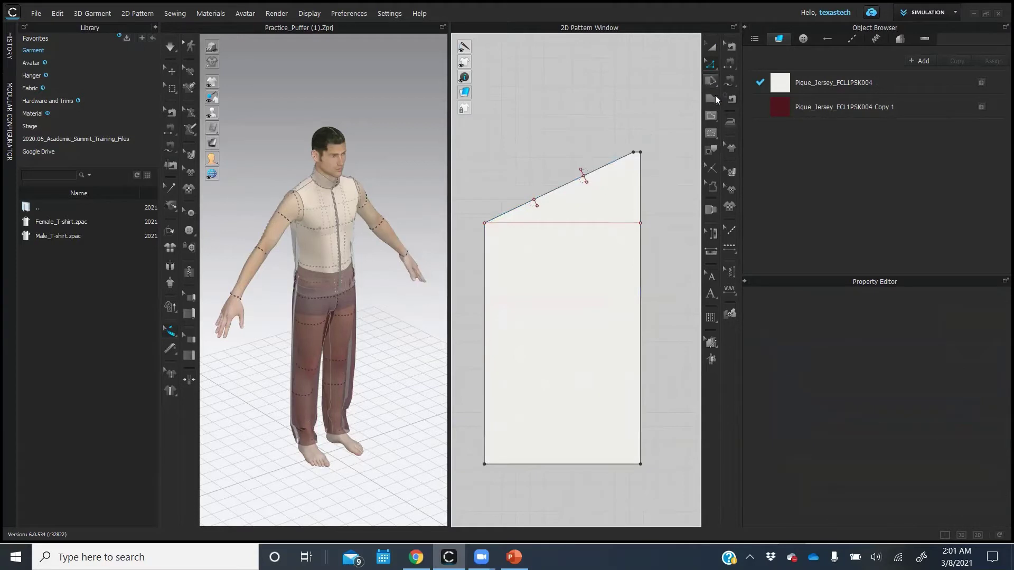
- Draw an internal polyline from the diagonal's upper end through the outer and inner ends of the perpendicular lines to its lower end
left_click(713, 116)
left_click(633, 152)
left_click(582, 170)
left_click(536, 206)
left_click(484, 222)
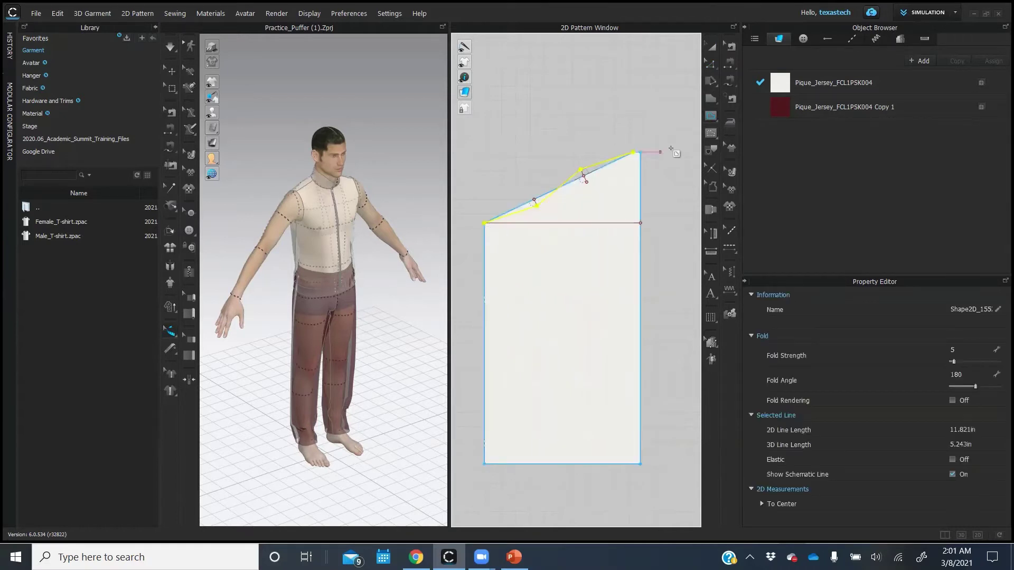
- Replace the diagonal pattern outline with the zigzag internal polyline, using all three segments of each
left_click(711, 63)
left_click(615, 174)
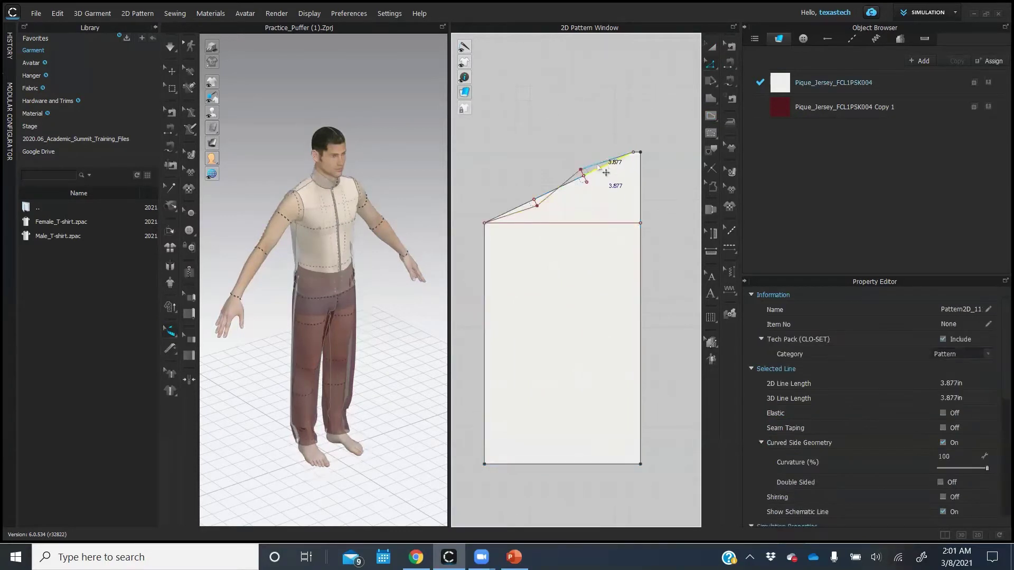
left_click(566, 197)
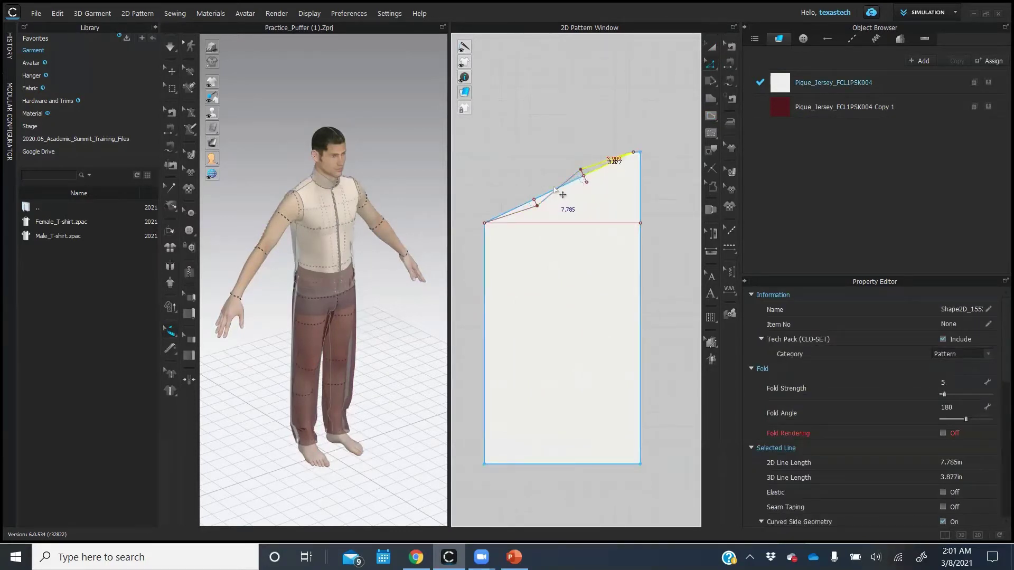
left_click(571, 182, "shift")
left_click(573, 182, "shift")
left_click(525, 204, "shift")
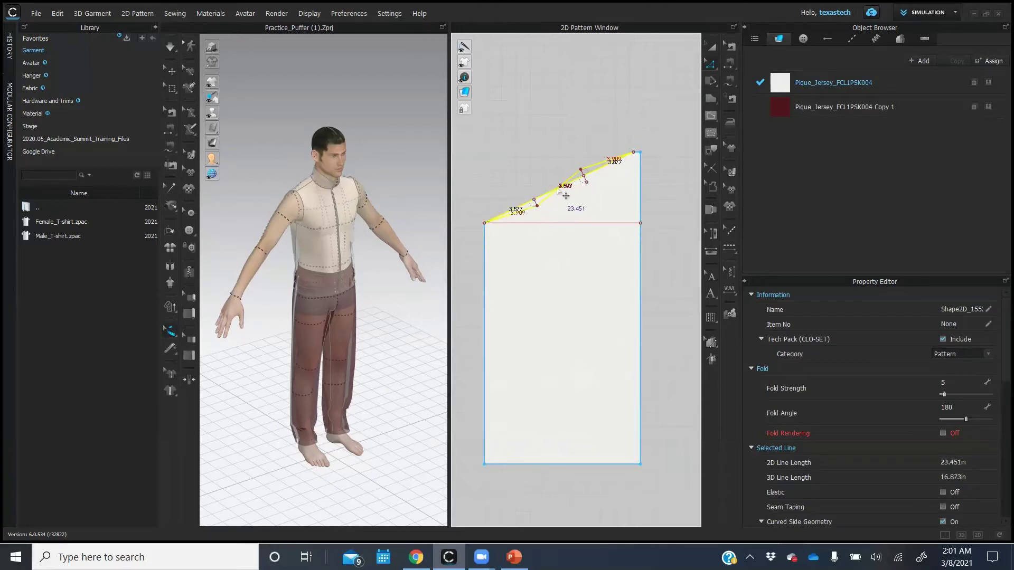
right_click(558, 188)
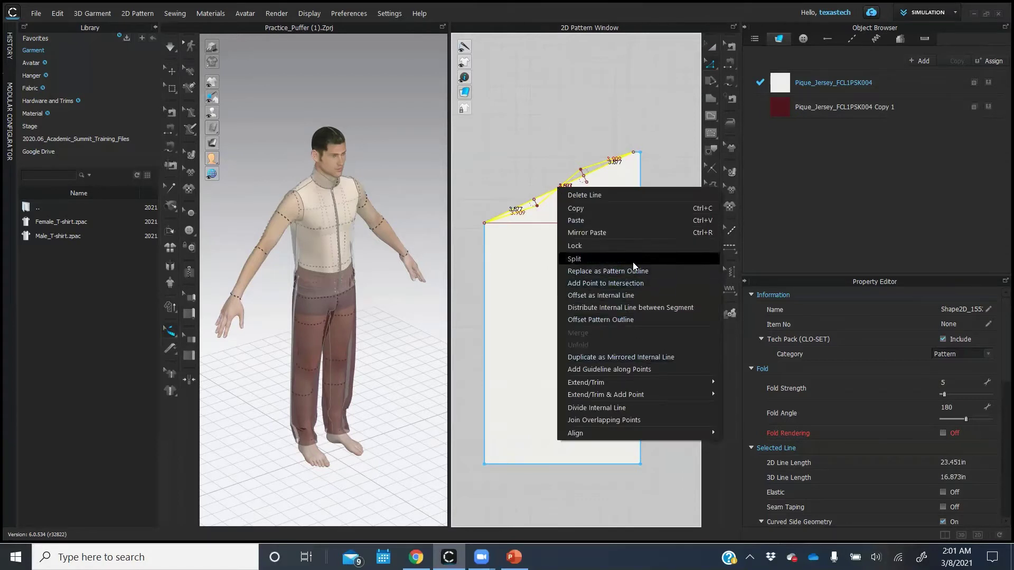
left_click(646, 269)
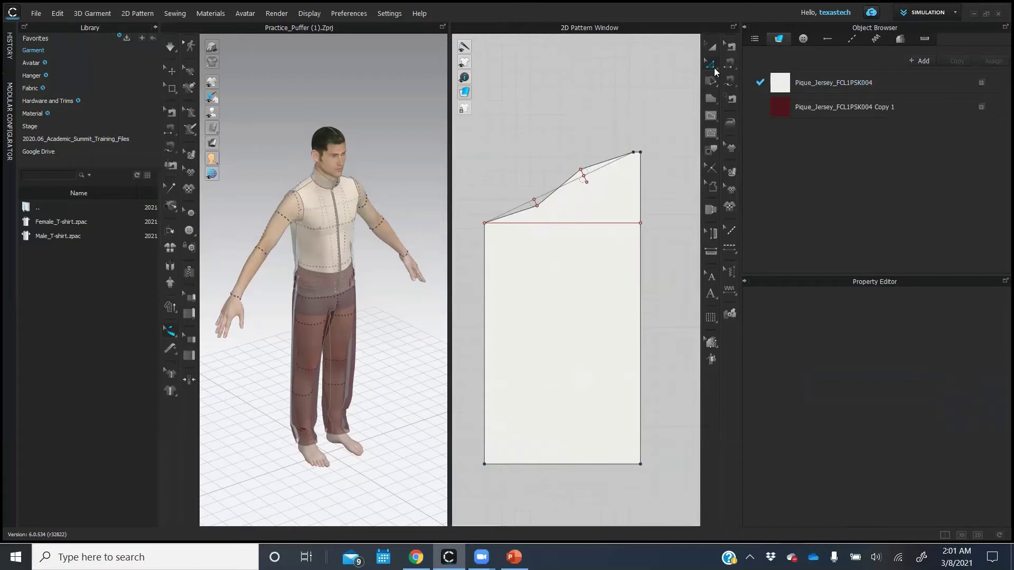
- Bend the uppermost cap segment outward into a convex curve about 4.07 in long, undoing the extra adjustment
left_click(710, 64)
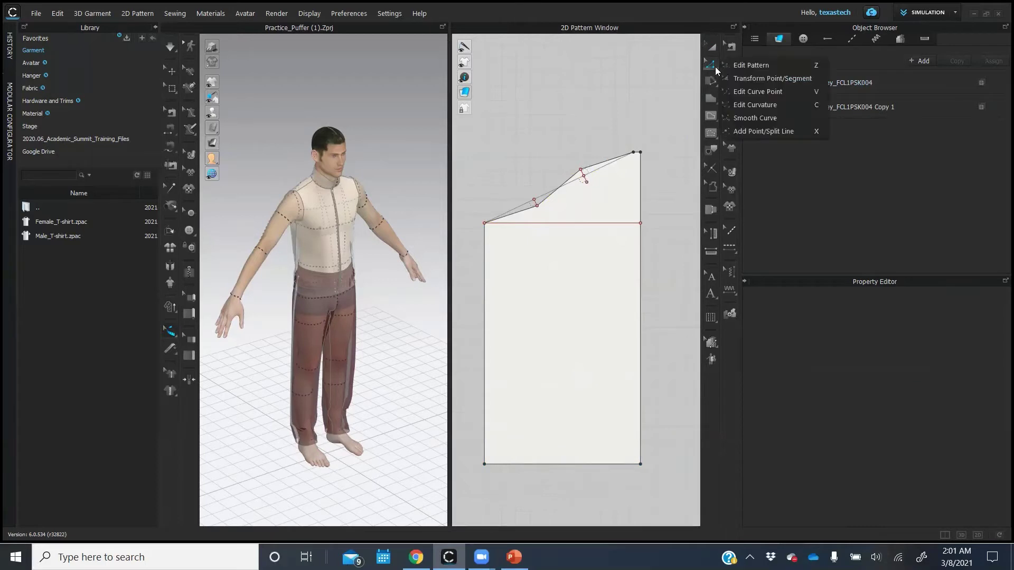
left_click(791, 104)
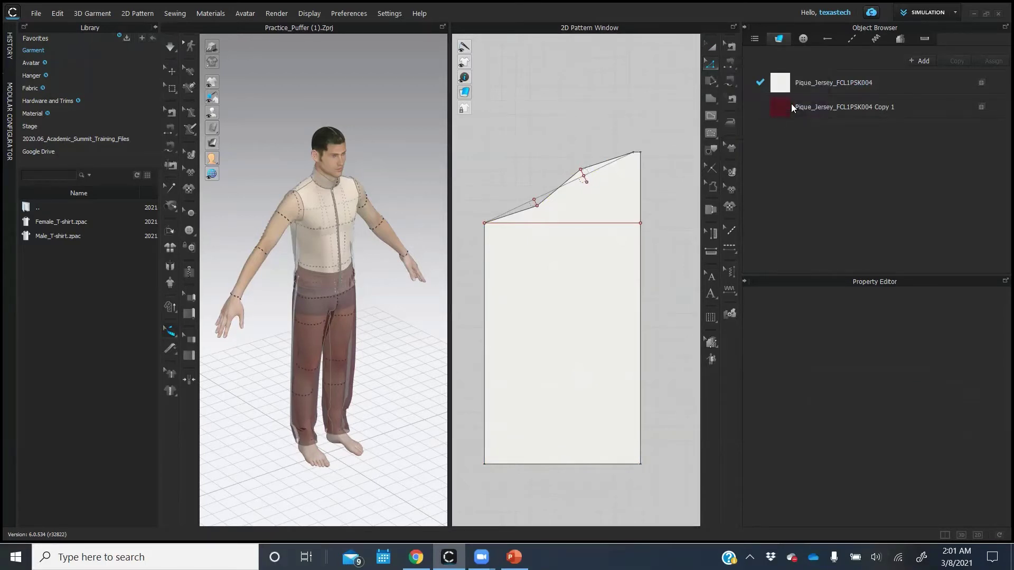
left_click(605, 169)
left_click_drag(602, 161, 600, 159)
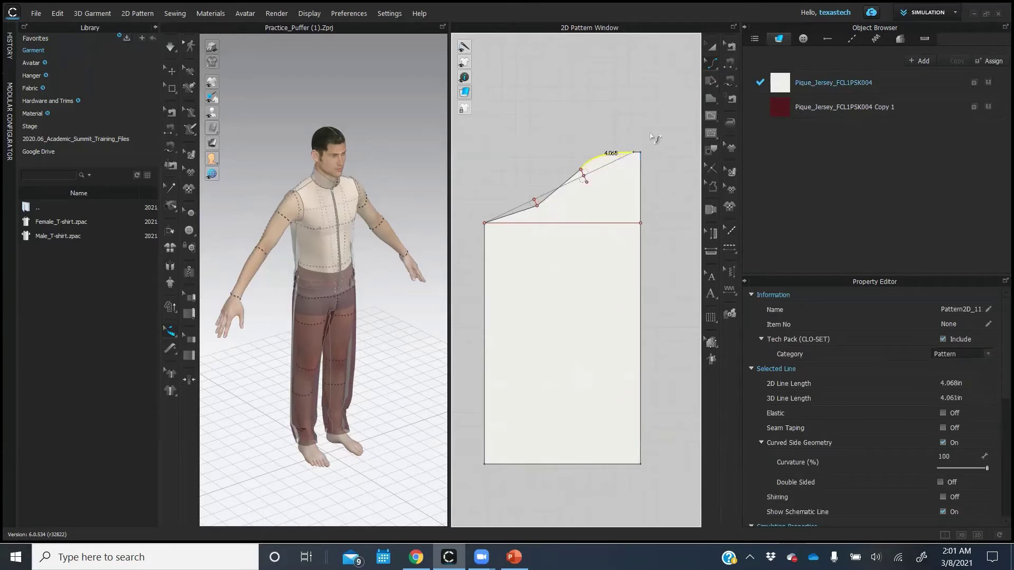
left_click_drag(646, 161, 604, 157)
key("ctrl+z")
- Bend the lowest cap segment inward into a shallow concave curve
left_click(517, 216)
left_click_drag(517, 216, 523, 222)
left_click(618, 141)
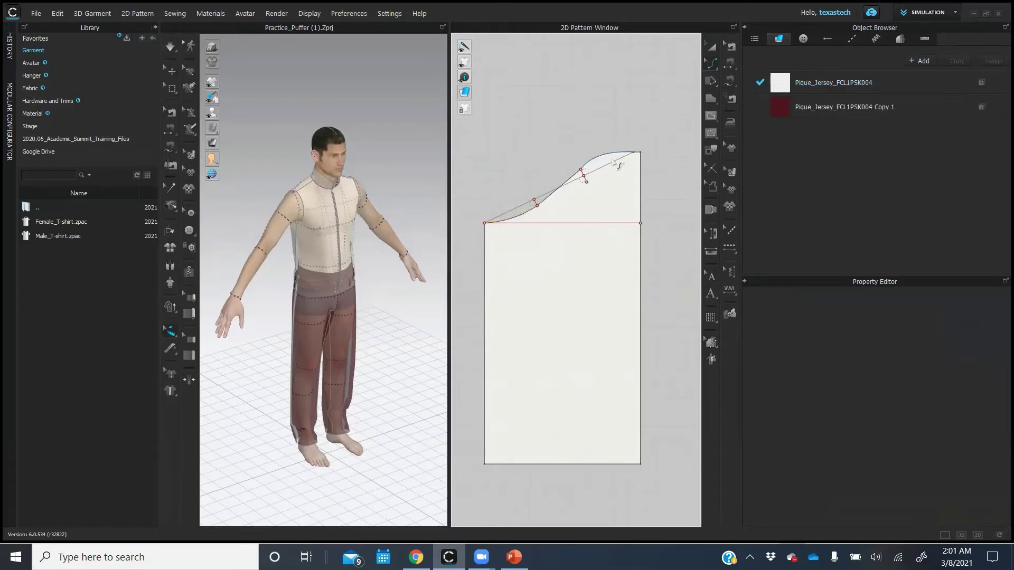
- Delete the horizontal internal line and the two short perpendicular internal lines from the sleeve pattern
left_click(712, 47)
right_click(537, 251)
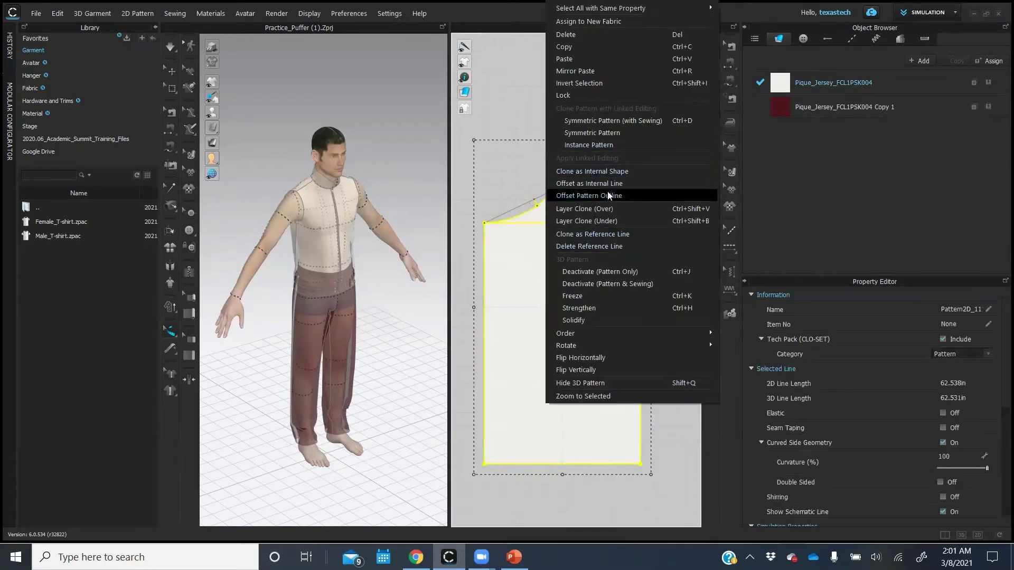
left_click(510, 180)
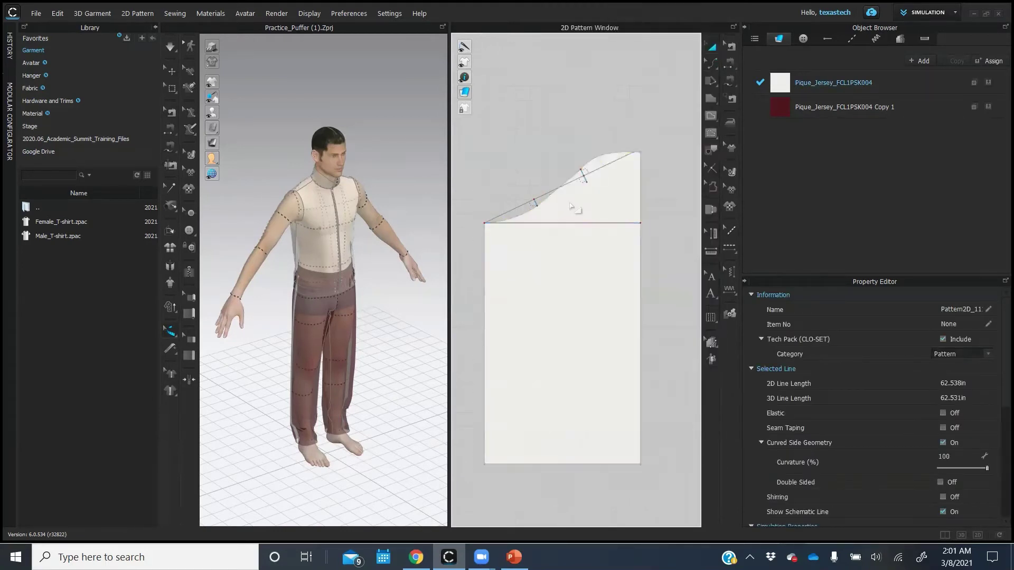
left_click_drag(643, 269, 645, 265)
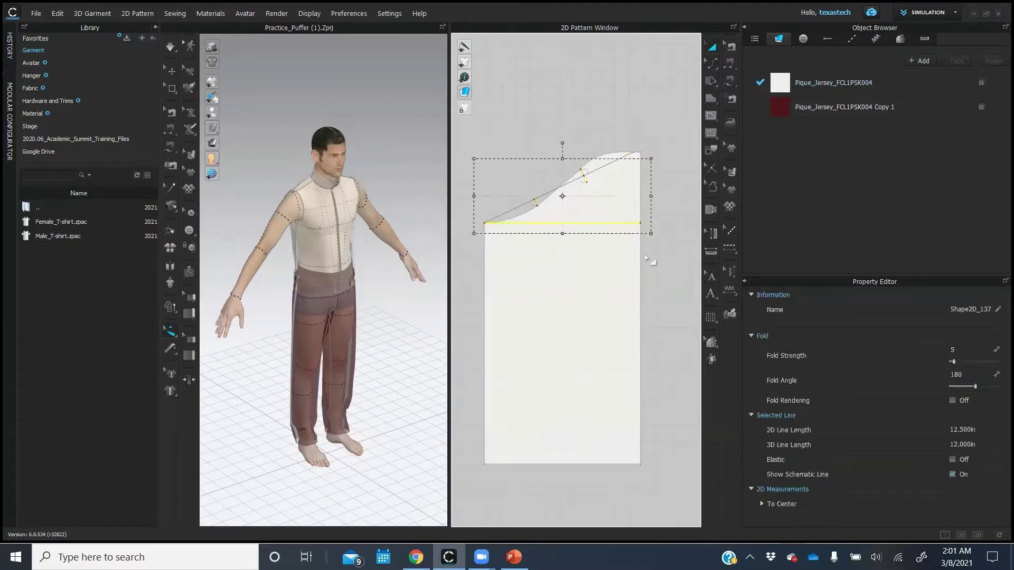
key("Delete")
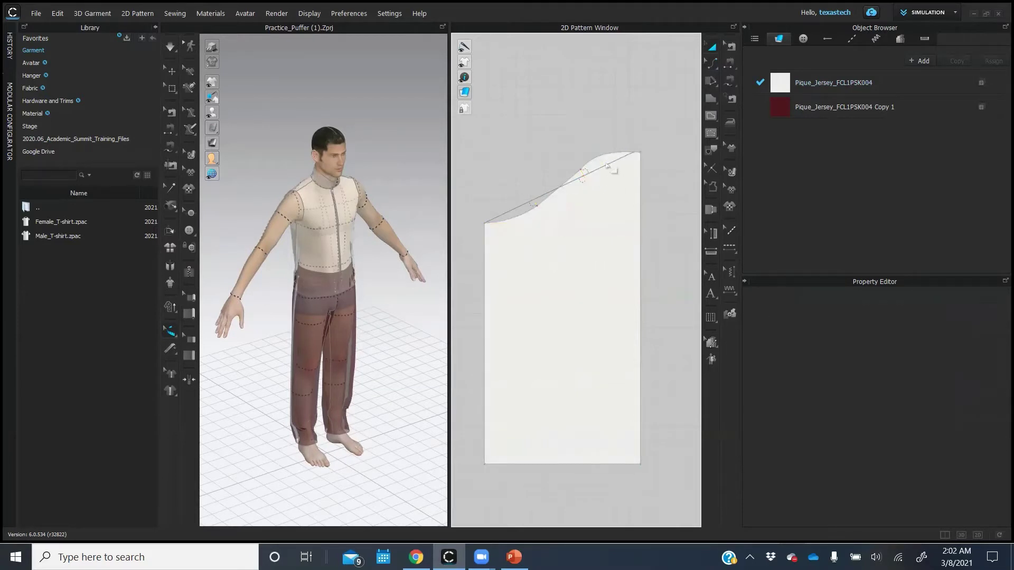
left_click_drag(639, 270, 640, 271)
- Activate the Trace tool and unlock all pattern outlines
left_click(712, 150)
right_click(613, 195)
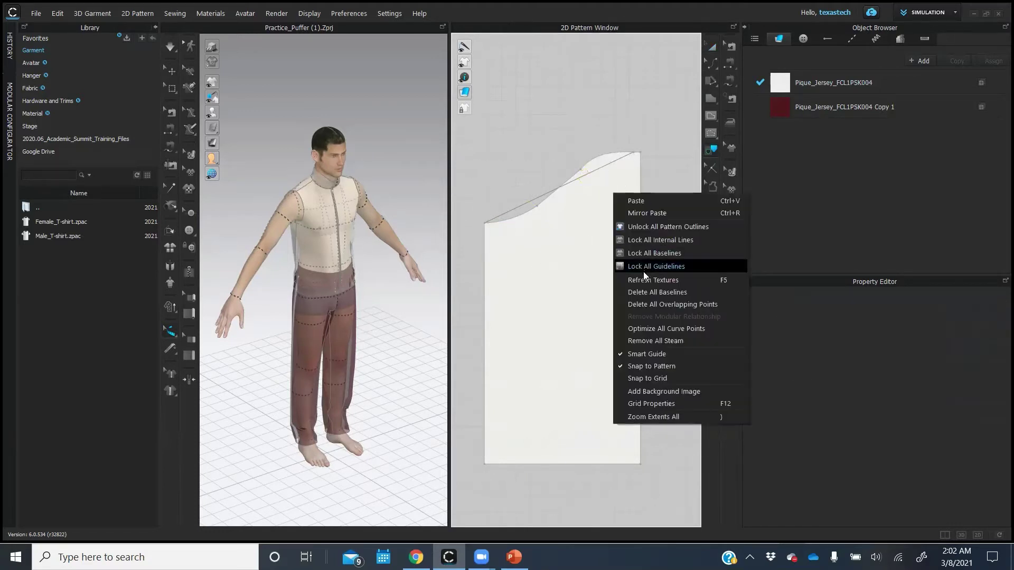
left_click(653, 224)
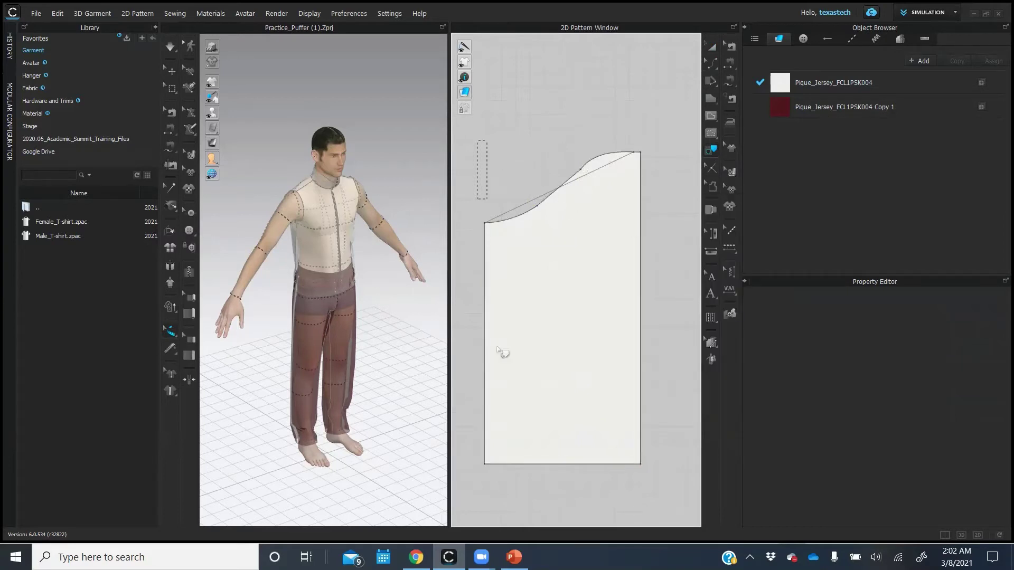
- Look through the Trace tool's commands for the sleeve and its selected outlines for a way to remove the leftover diagonal line
left_click(602, 292)
right_click(601, 291)
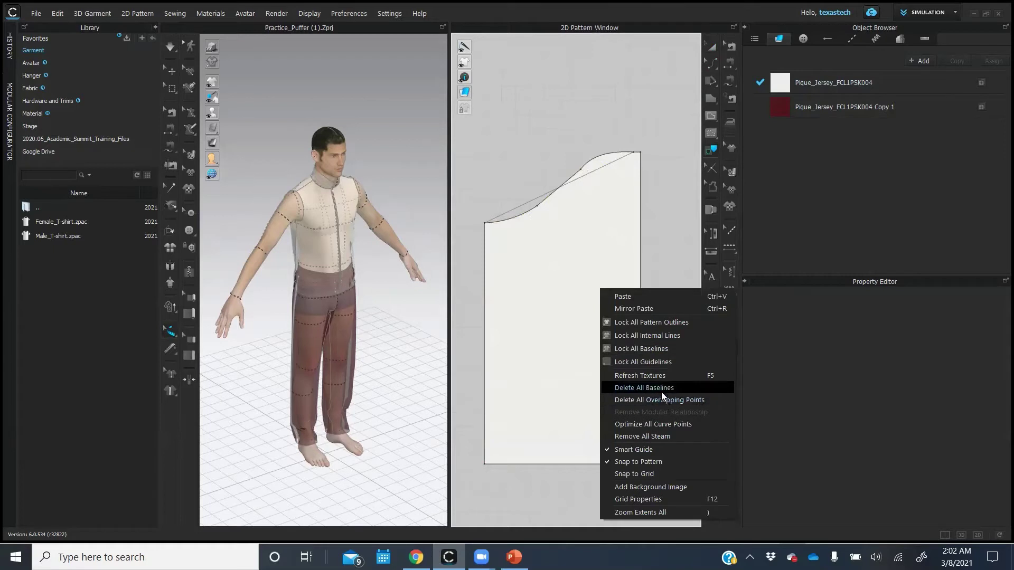
left_click(607, 268)
left_click_drag(463, 137, 692, 497)
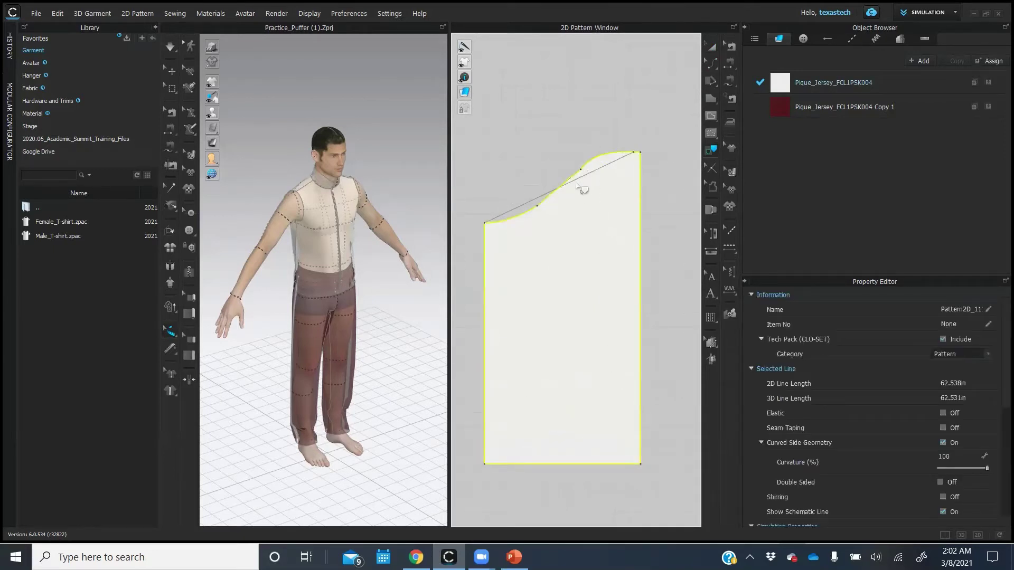
right_click(557, 189)
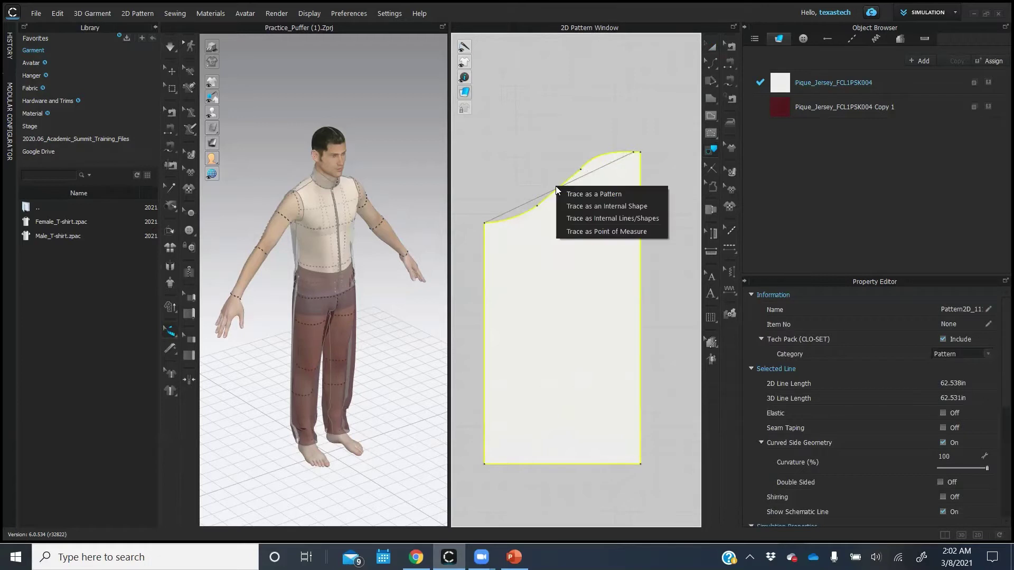
left_click(547, 292)
right_click(546, 292)
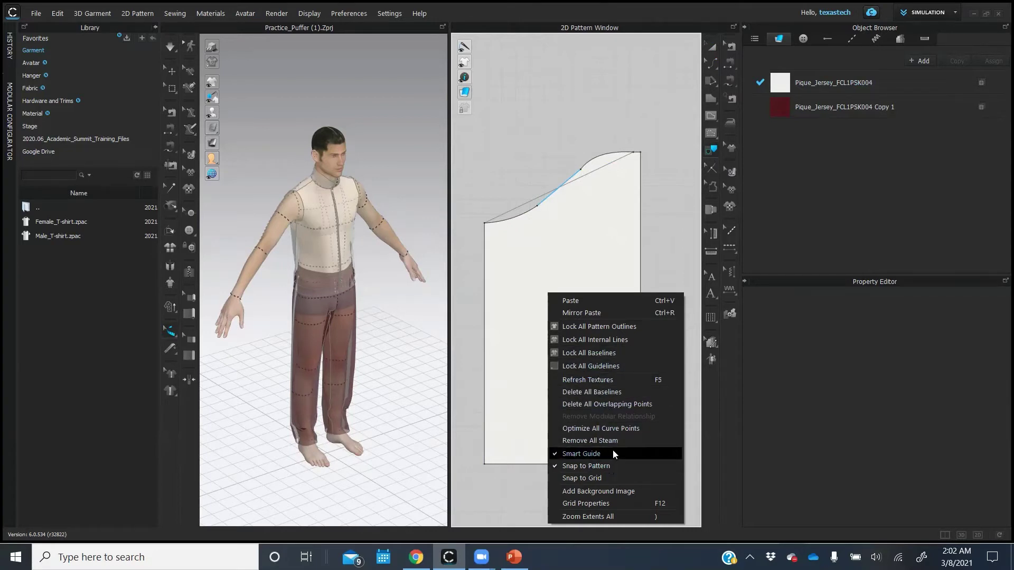
left_click(529, 270)
left_click_drag(490, 137, 549, 560)
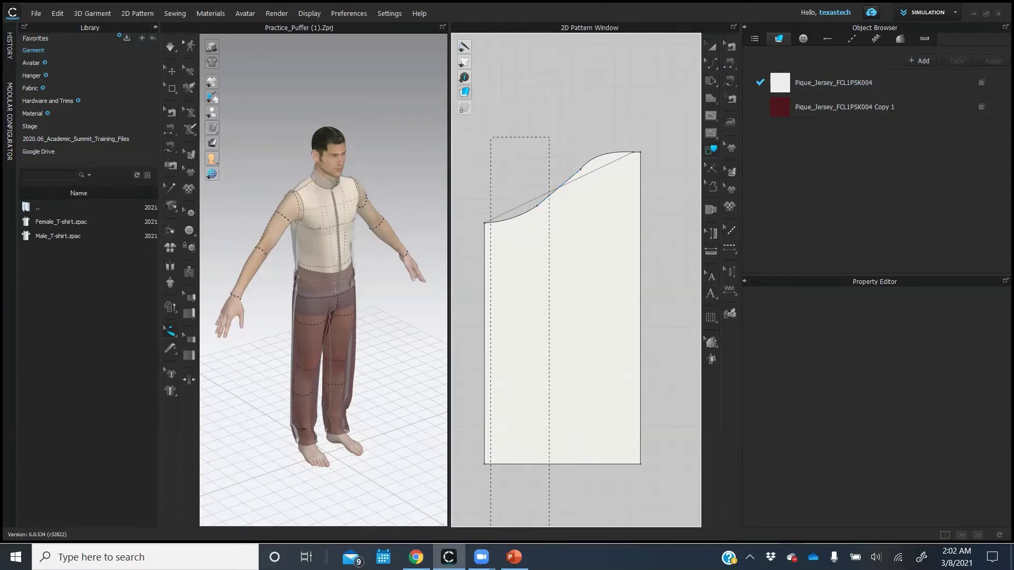
left_click_drag(636, 528, 638, 529)
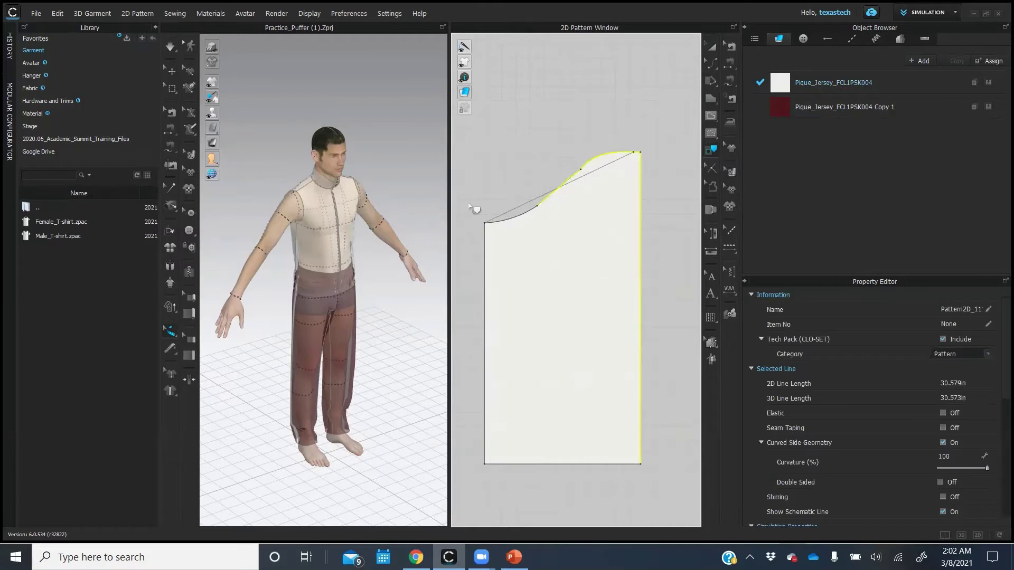
left_click_drag(460, 161, 689, 440)
left_click_drag(706, 484, 670, 488)
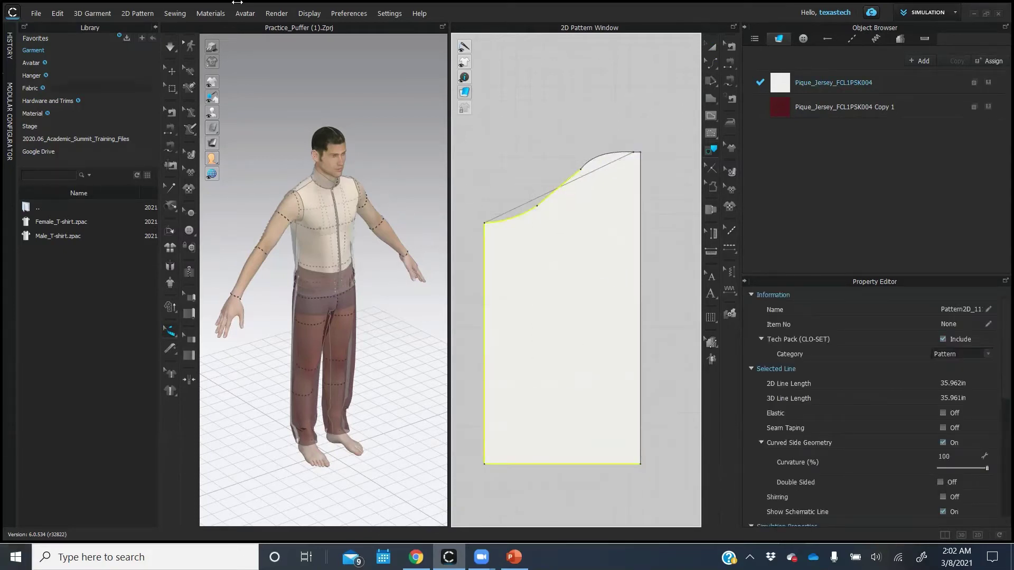
right_click(616, 159)
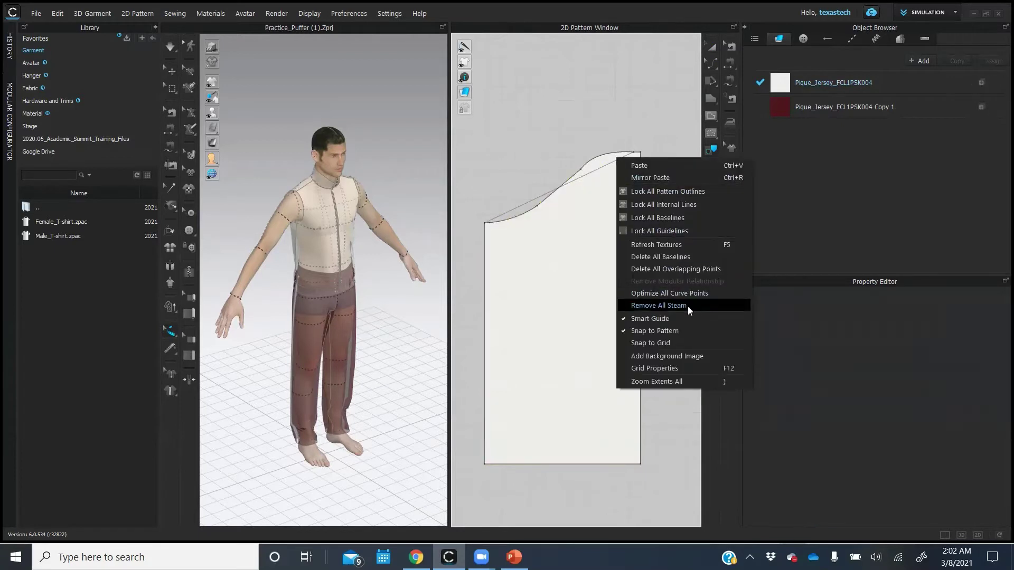
left_click(535, 148)
left_click_drag(480, 112, 672, 489)
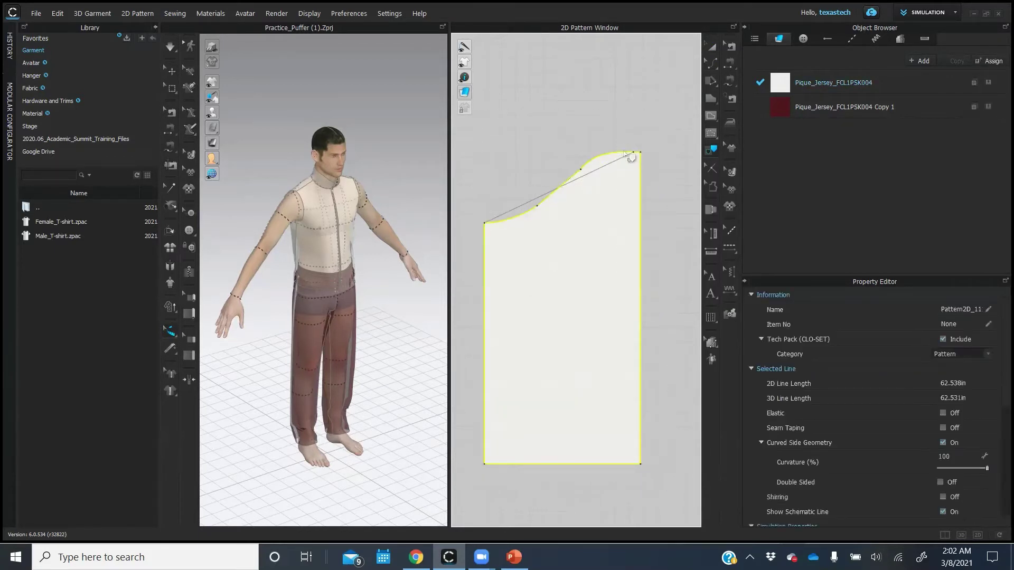
right_click(619, 189)
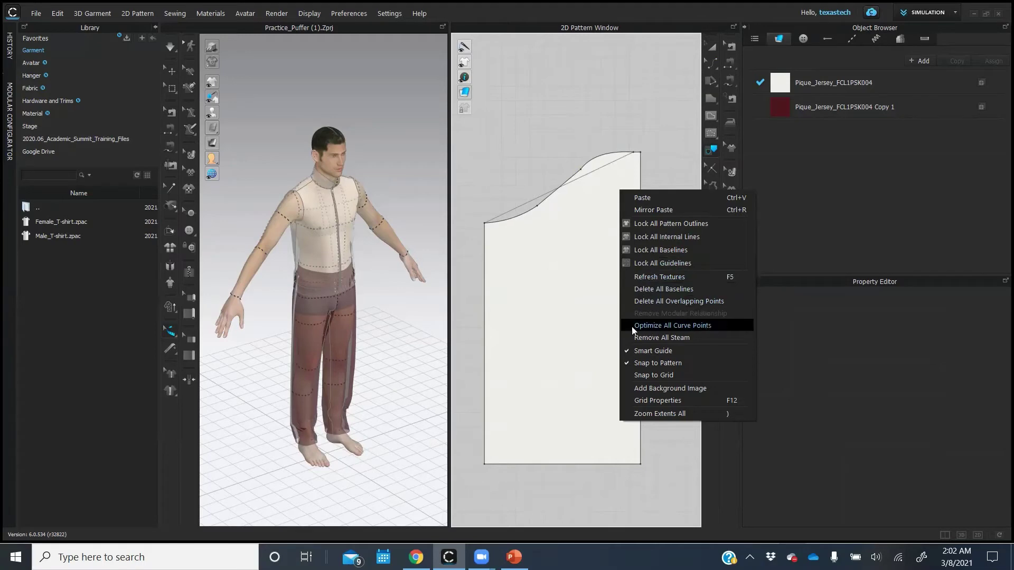
left_click(583, 317)
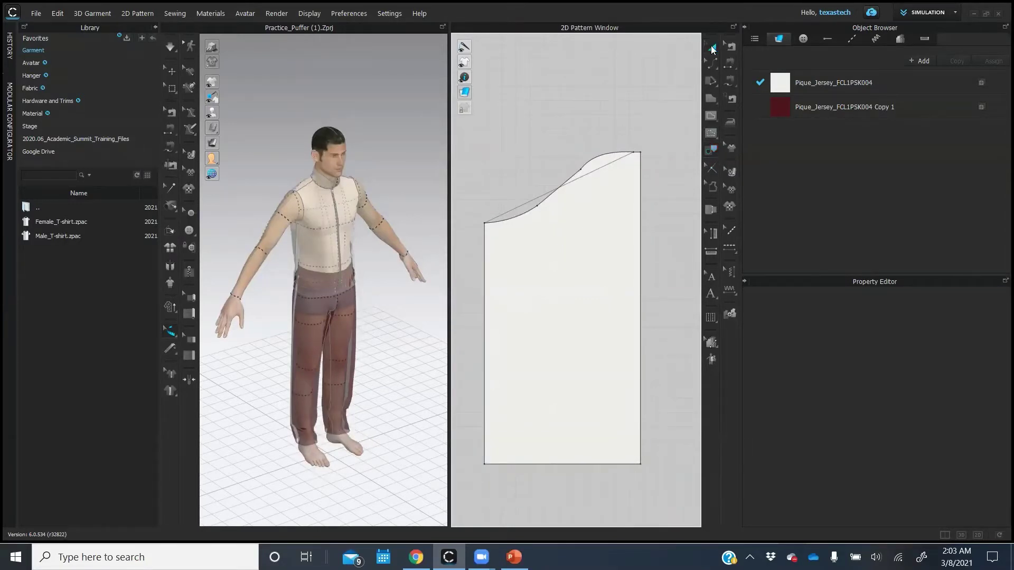
- Select the whole sleeve pattern and delete its reference line
left_click_drag(469, 144, 691, 482)
right_click(577, 180)
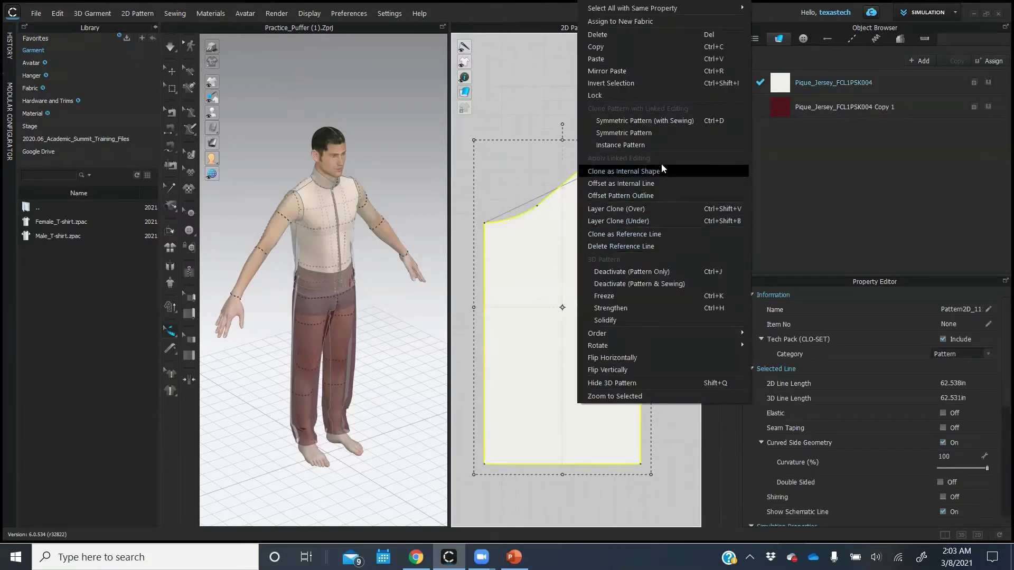
left_click(671, 244)
left_click(604, 103)
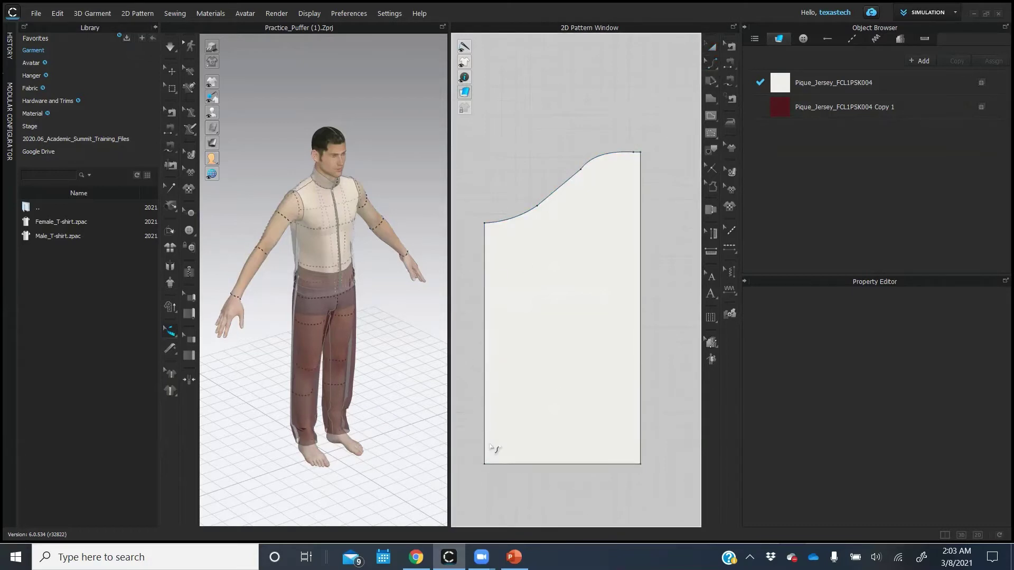
- Move the sleeve's lower left corner inward along the hem, vertically aligned with the upper shaping point of the cap
left_click(713, 62)
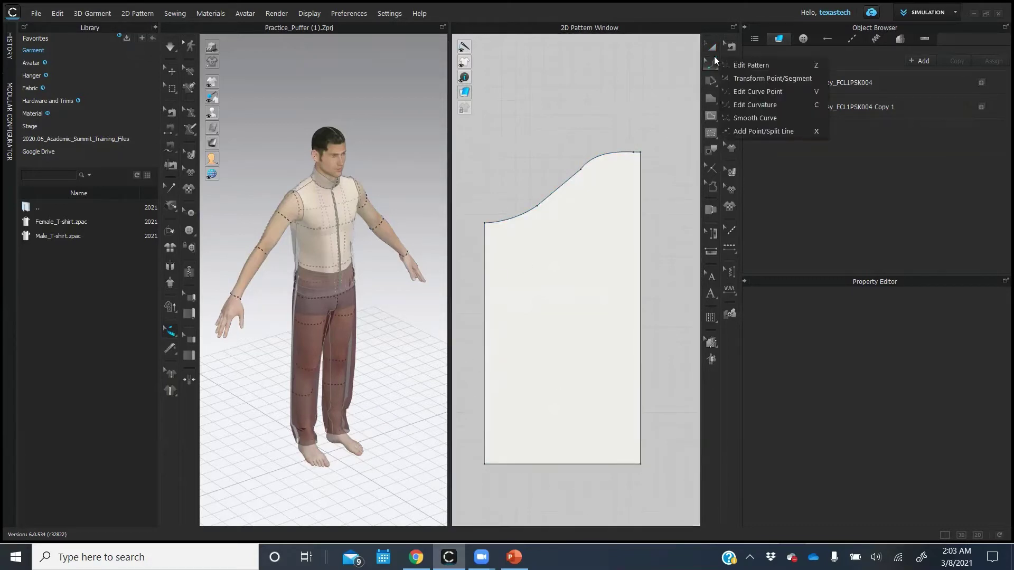
left_click(771, 68)
left_click_drag(485, 464, 580, 465)
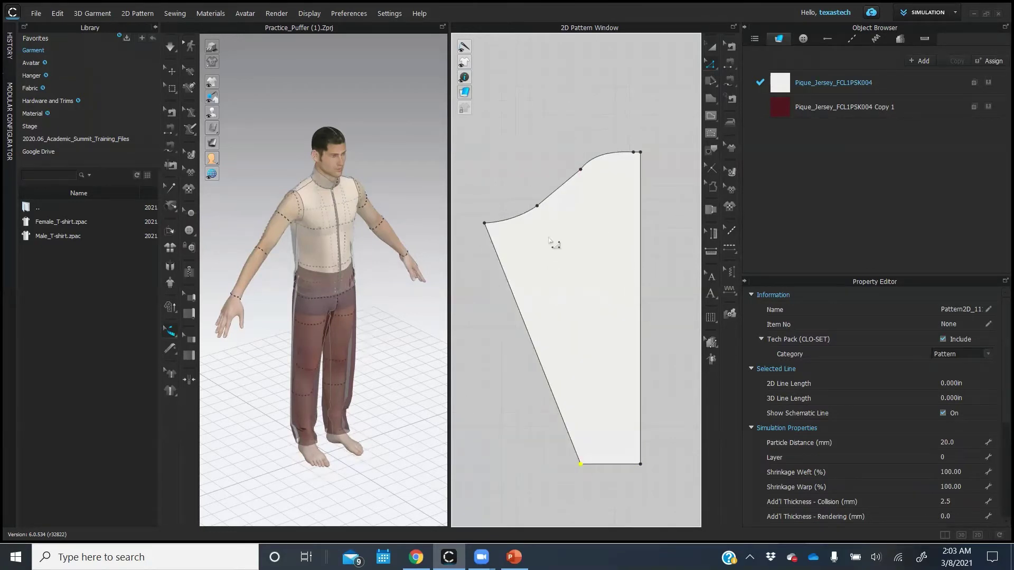
- Unfold the half-sleeve pattern along its straight 22 in vertical edge to make a full sleeve
left_click(657, 216)
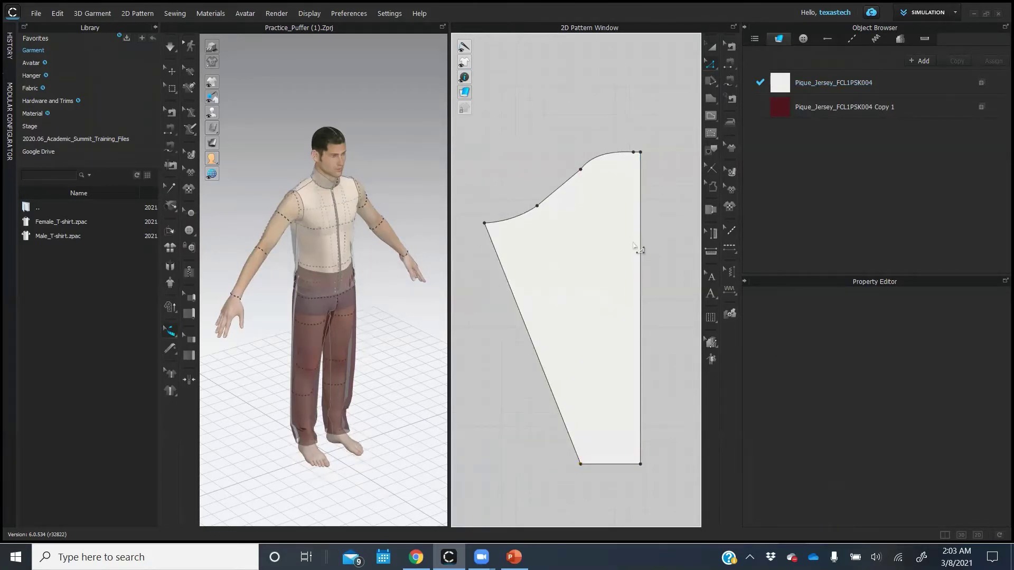
left_click(640, 253)
right_click(640, 255)
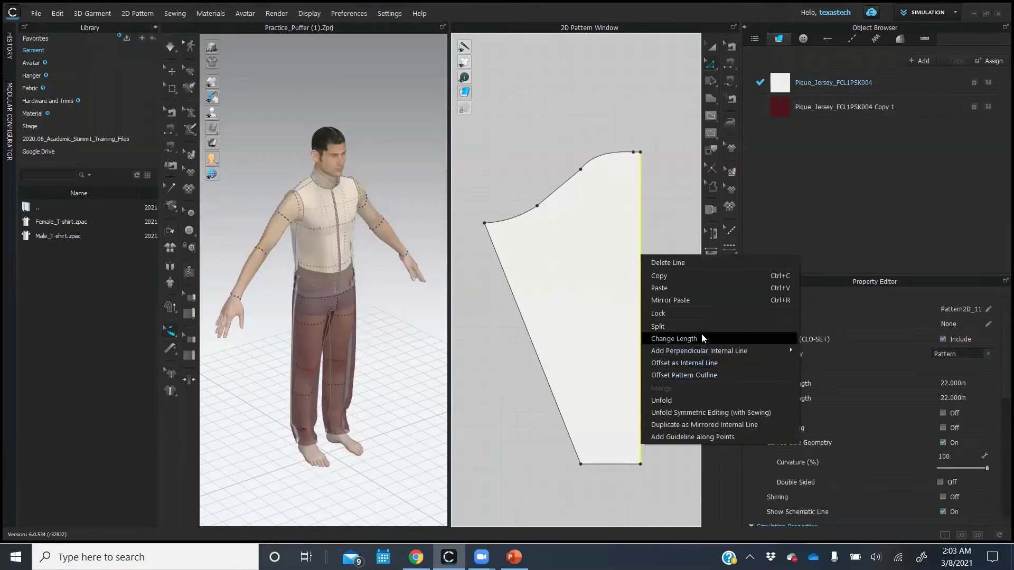
left_click(698, 401)
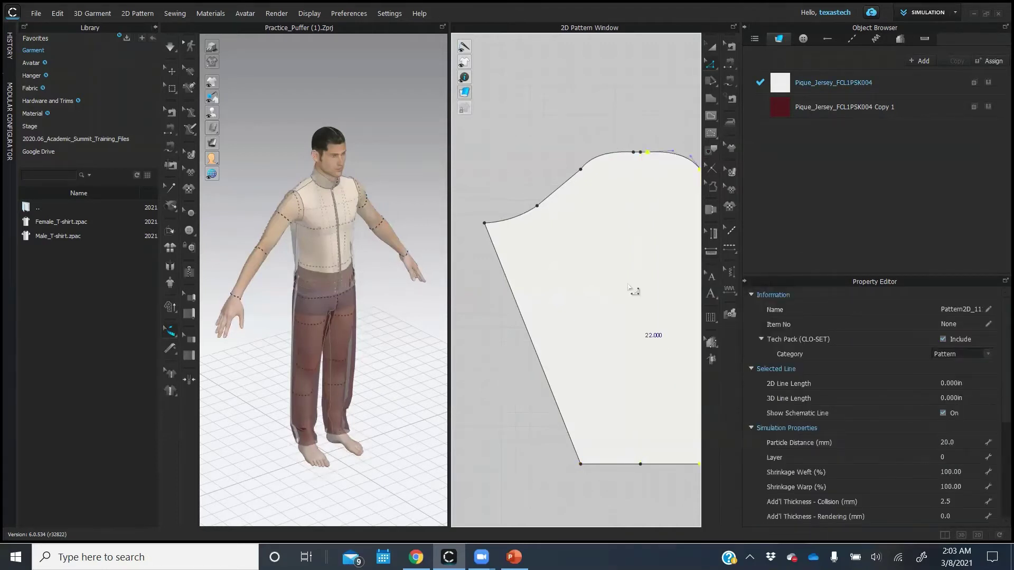
scroll(639, 315, "down", 3)
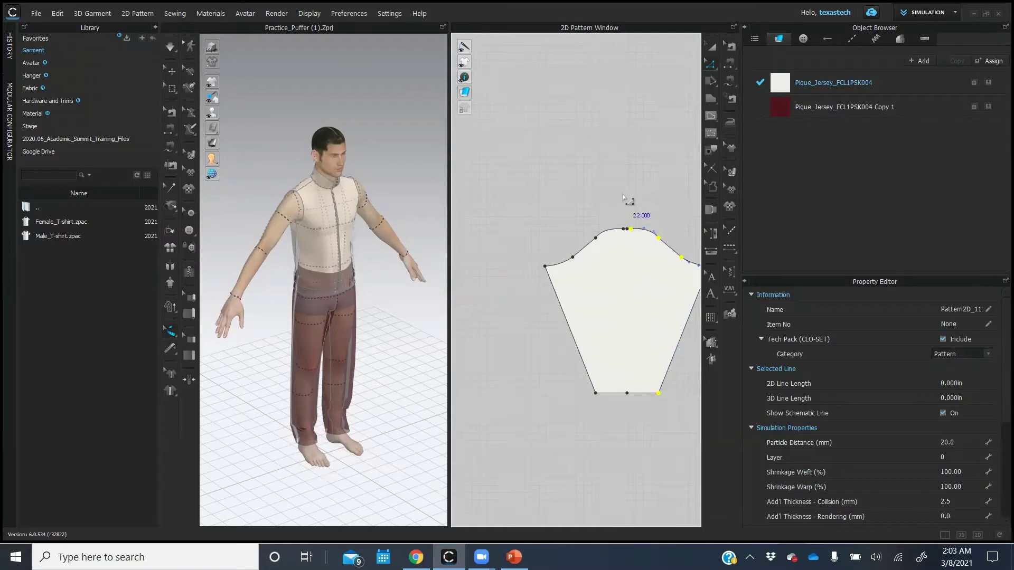
left_click(652, 201)
scroll(652, 201, "down", 3)
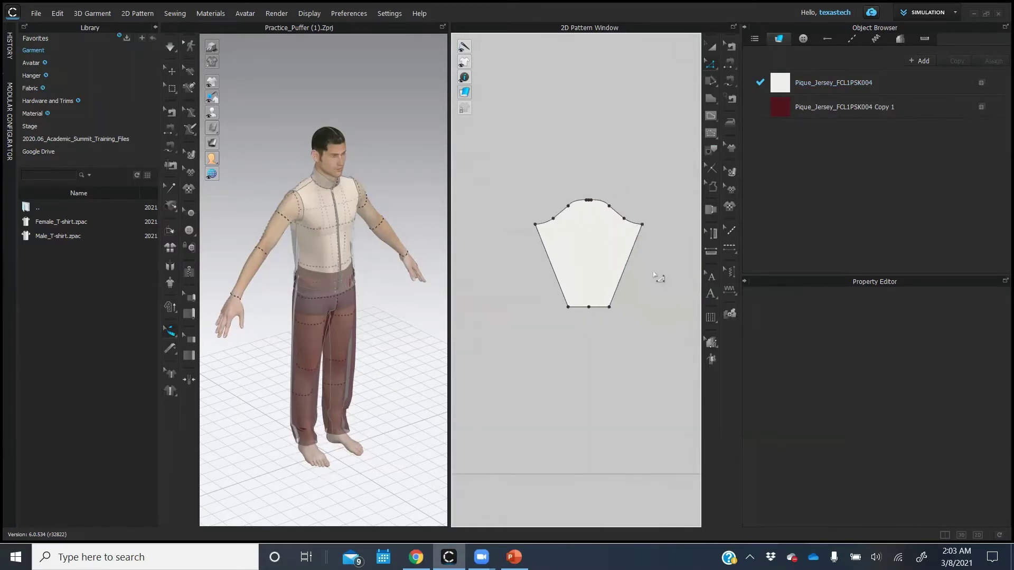
- Locate the vest's bodice patterns and select the front bodice piece with the Transform Pattern tool
scroll(522, 257, "down", 5)
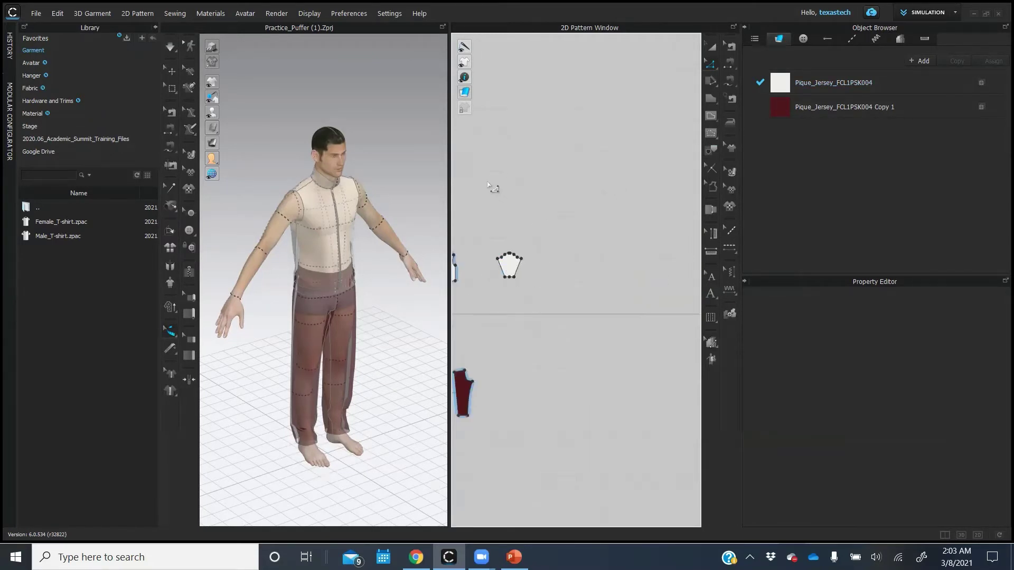
scroll(554, 275, "up", 4)
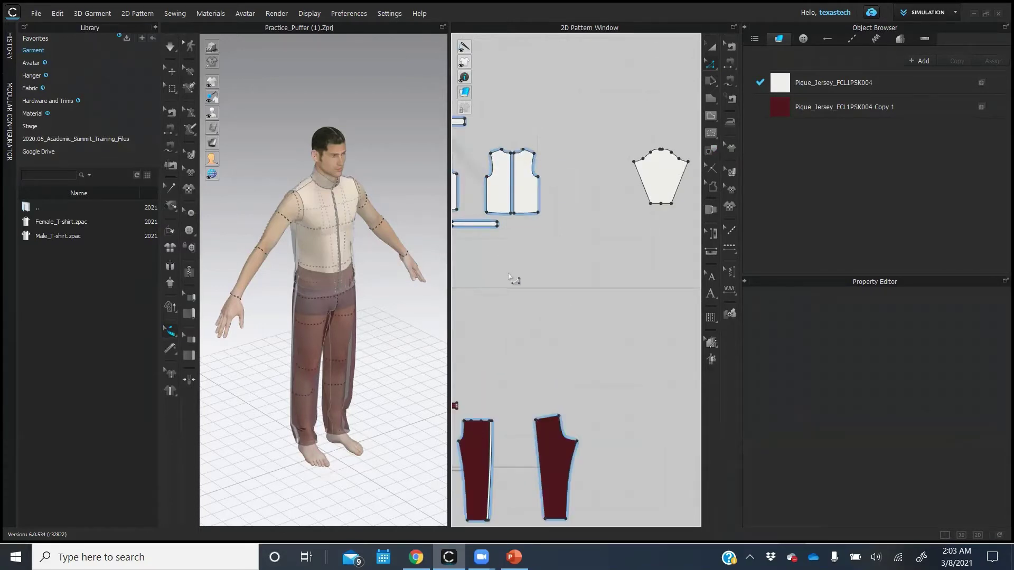
scroll(586, 263, "down", 2)
key("a")
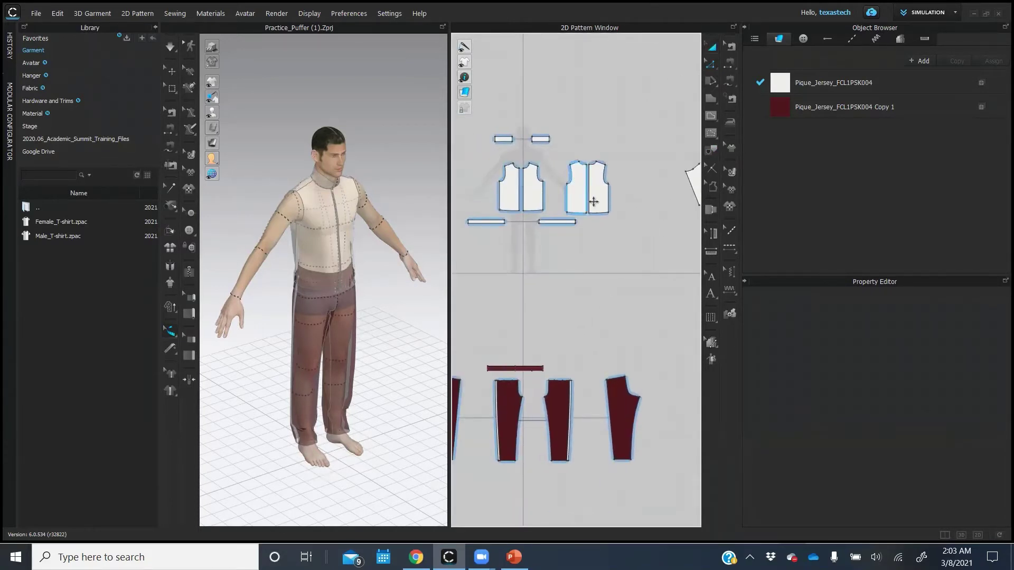
left_click(586, 202)
left_click(534, 189)
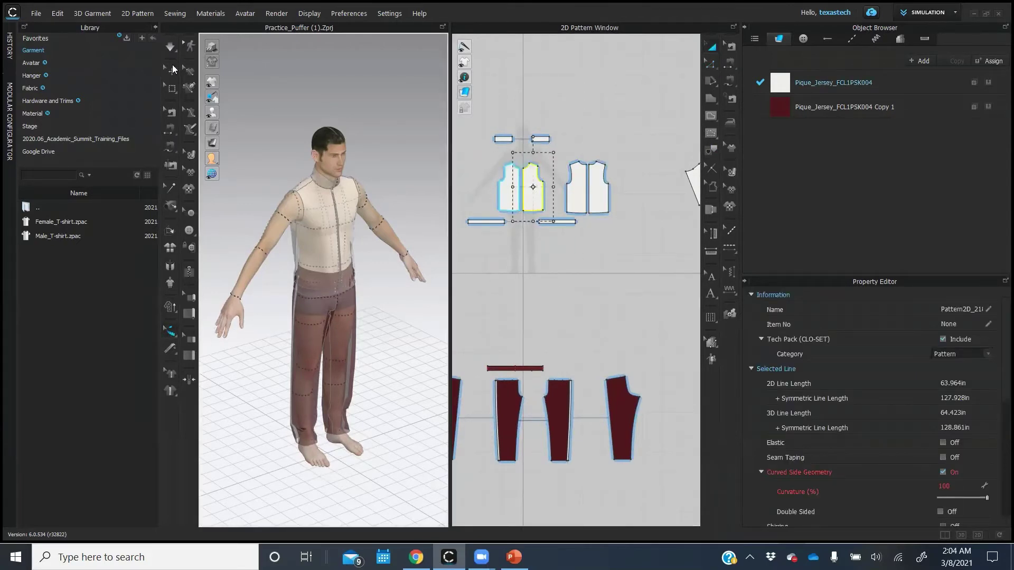
- Show the garment with its textured fabric surface in 3D and hide the dashed tape lines on the avatar's arms
left_click(172, 70)
left_click(543, 292)
mouse_move(218, 113)
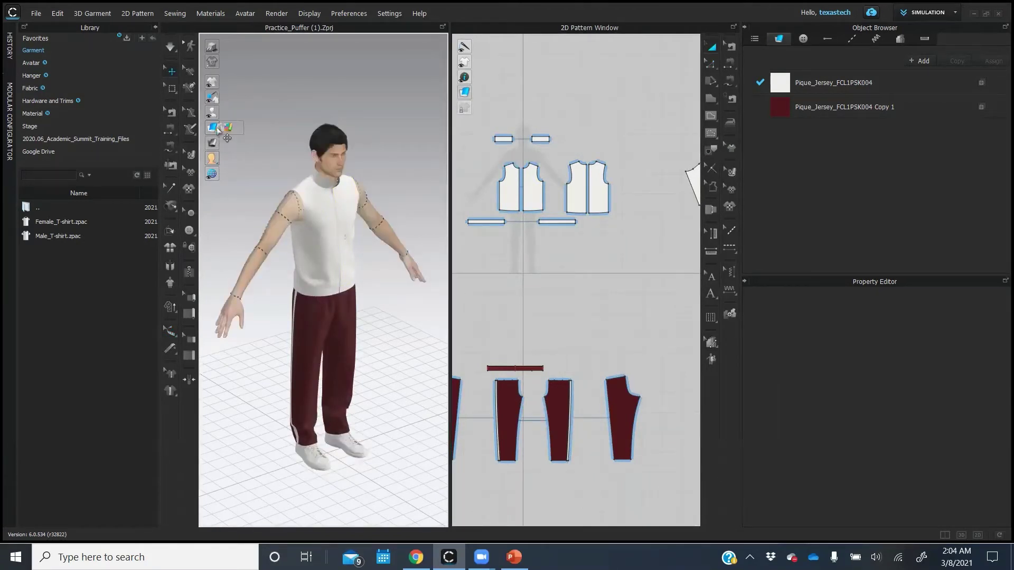
mouse_move(212, 85)
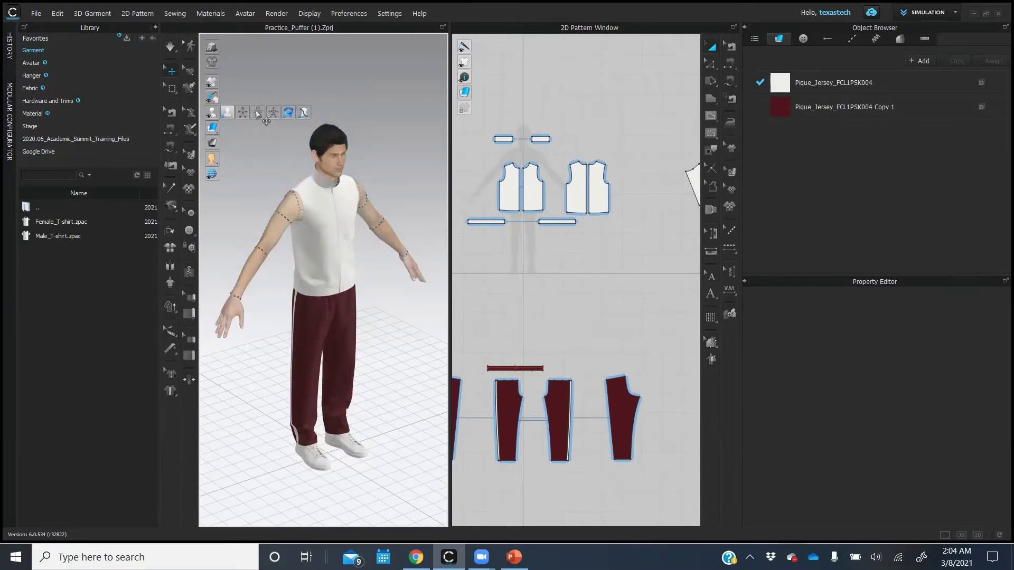
left_click(289, 112)
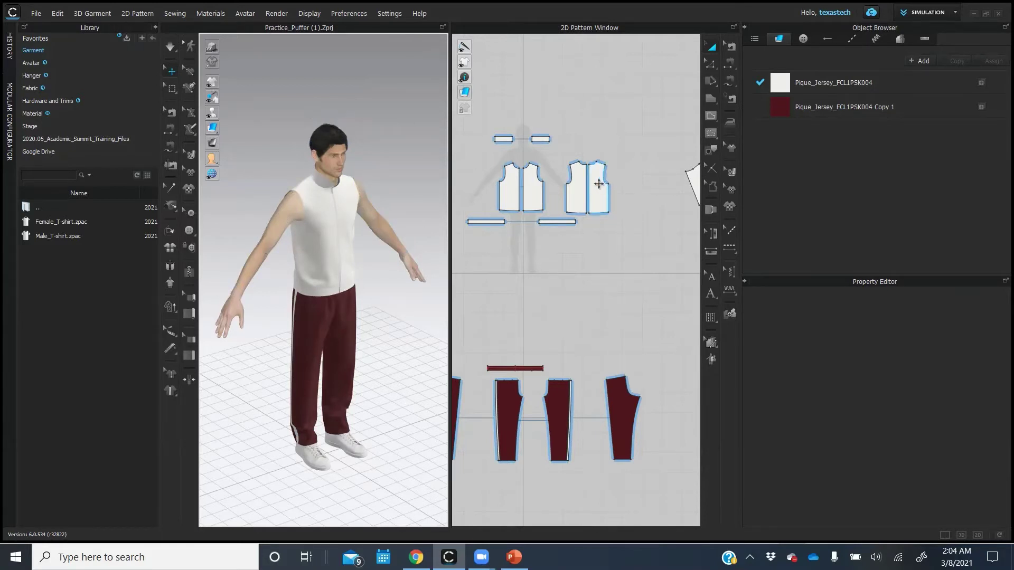
- Measure the armhole curve on the front bodice piece
scroll(587, 219, "up", 3)
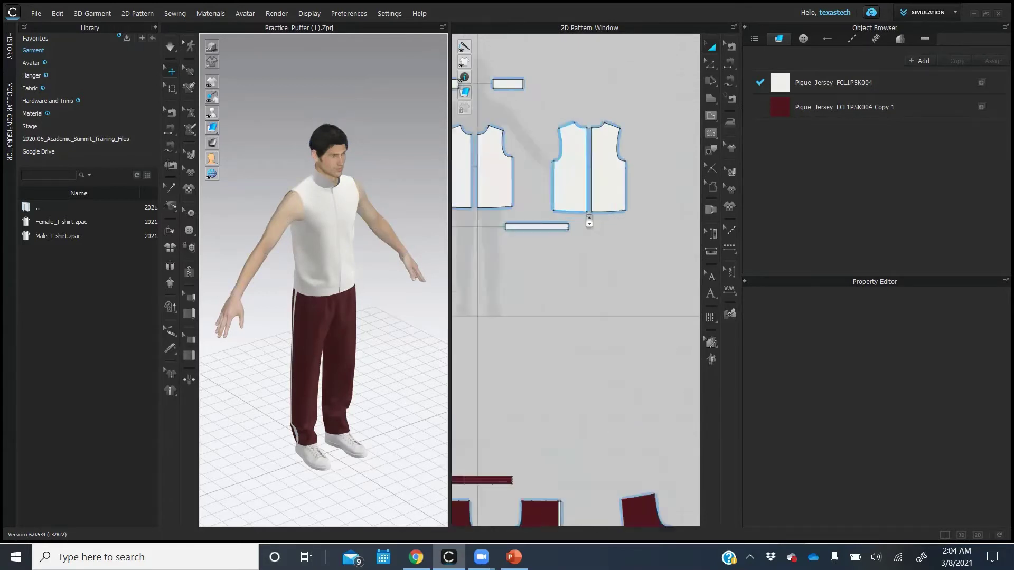
left_click(493, 199)
left_click(531, 140)
left_click(709, 64)
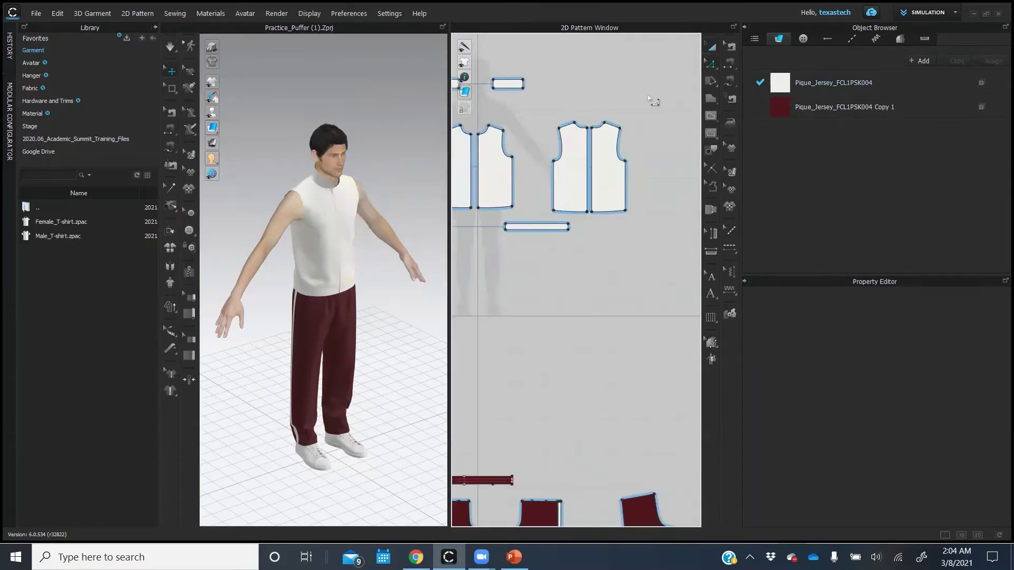
left_click(502, 153)
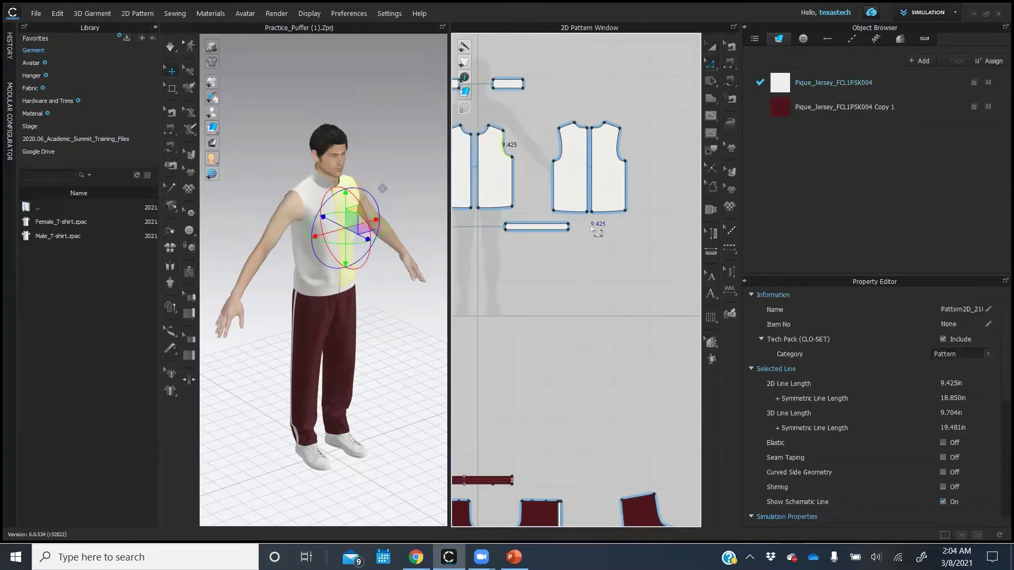
left_click(640, 248)
- Measure the combined length of the sleeve's left cap segments, including the short segment at the crown
scroll(640, 247, "down", 3)
scroll(640, 248, "down", 2)
right_click_drag(599, 244, 572, 251)
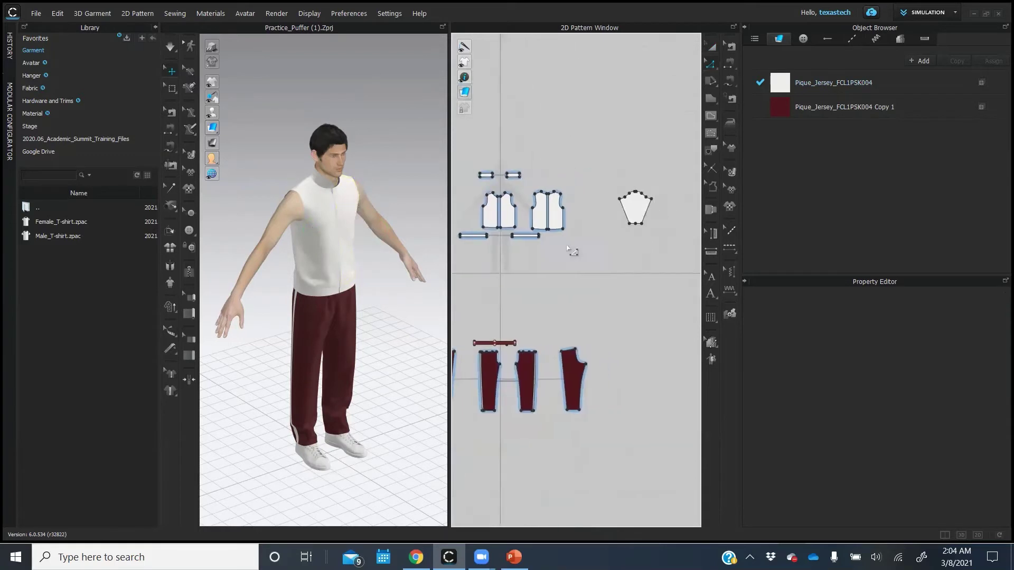
left_click(511, 202)
left_click(624, 267)
scroll(644, 252, "up", 5)
left_click(595, 95)
left_click(621, 85, "shift")
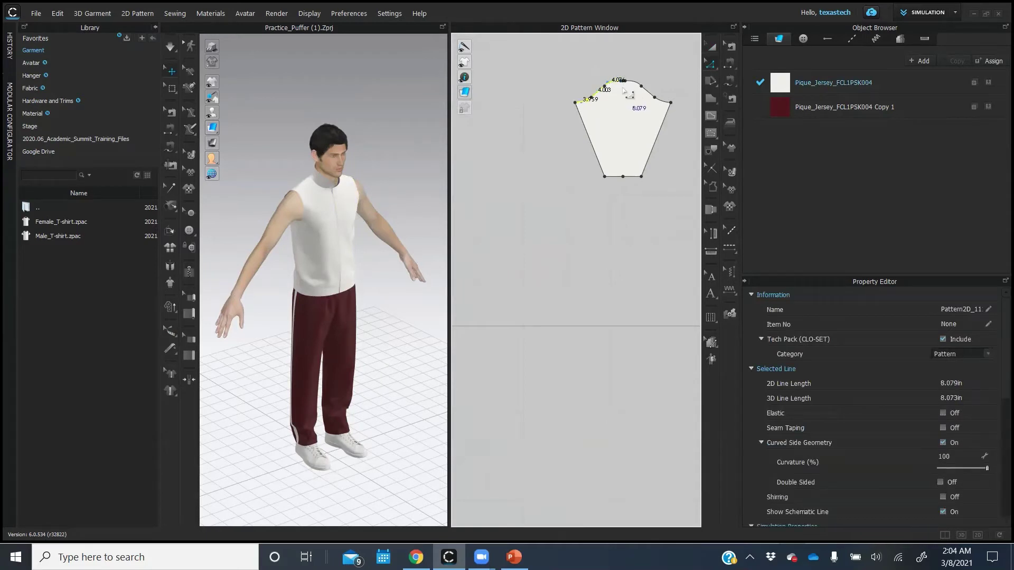
scroll(626, 90, "up", 4)
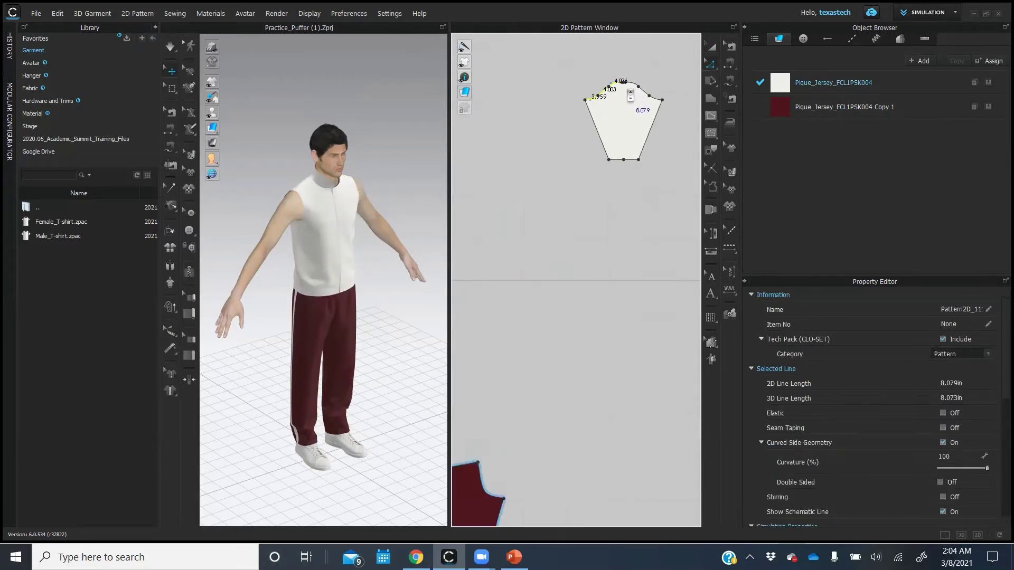
scroll(630, 95, "up", 2)
left_click(605, 43, "shift")
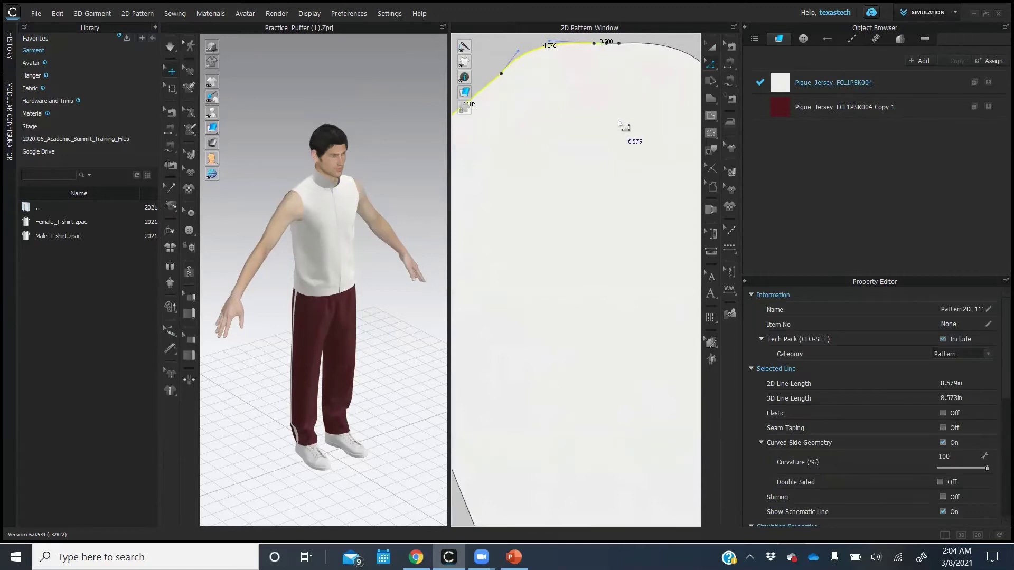
scroll(622, 126, "down", 2)
scroll(622, 125, "down", 1)
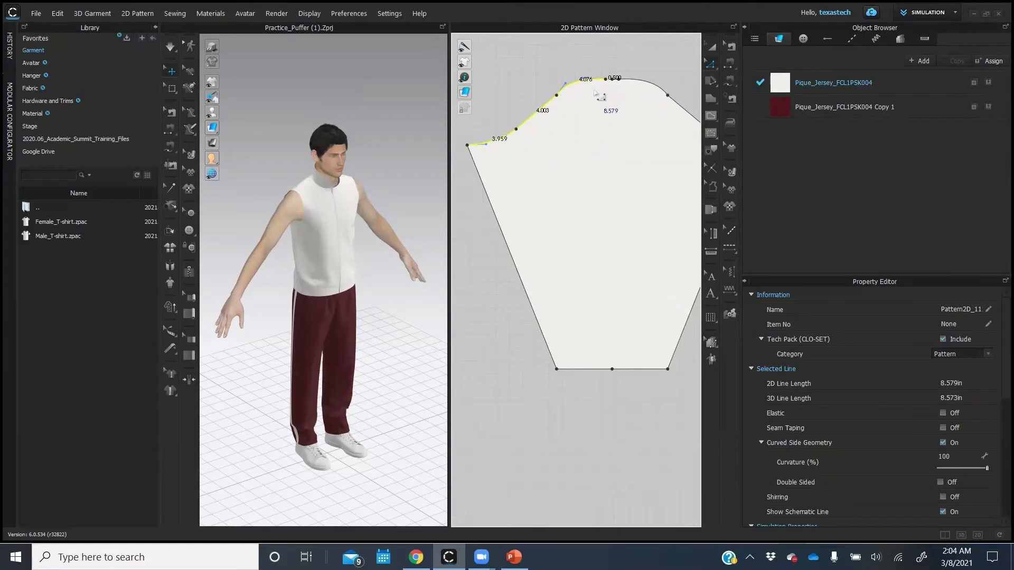
- Reselect the left cap segments one by one from the underarm corner to the crown to check their combined length
left_click(512, 113)
left_click(502, 139)
left_click(546, 109, "shift")
left_click(579, 83, "shift")
left_click(612, 80)
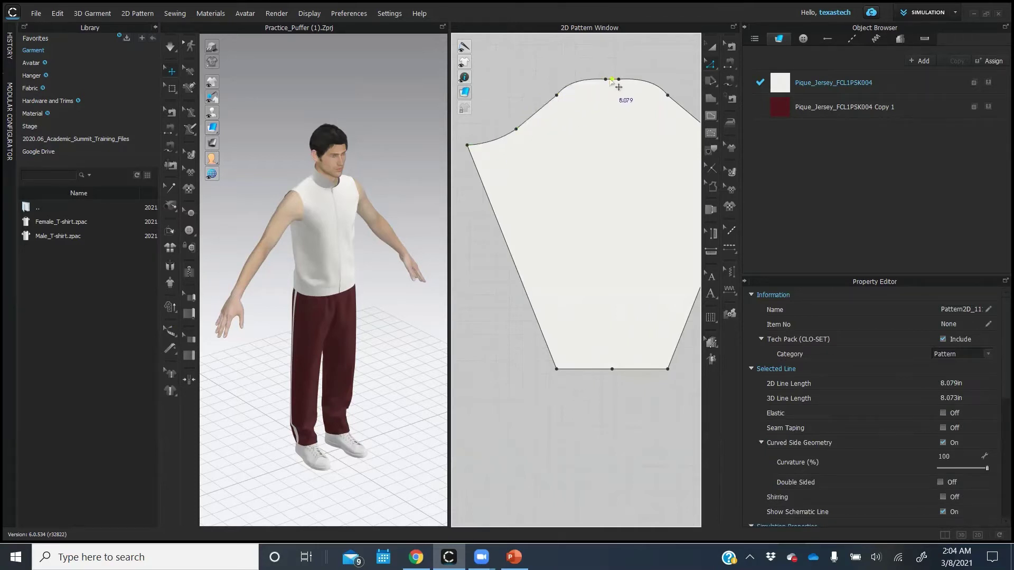
- Move the sleeve's left underarm corner inward by about 0.5 in and bring the right underarm corner inward too
left_click(506, 136)
left_click_drag(468, 146, 482, 154)
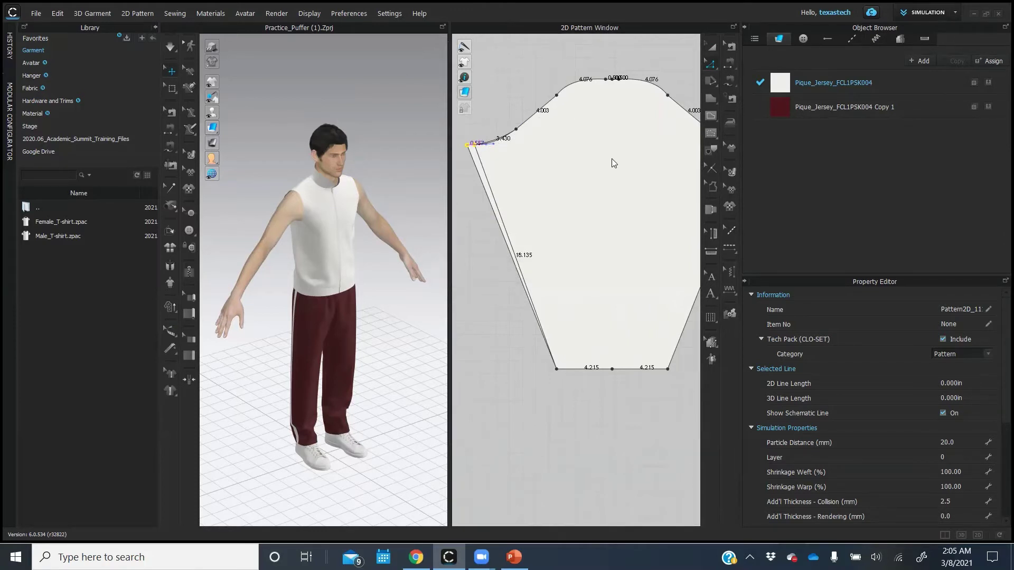
scroll(611, 158, "down", 2)
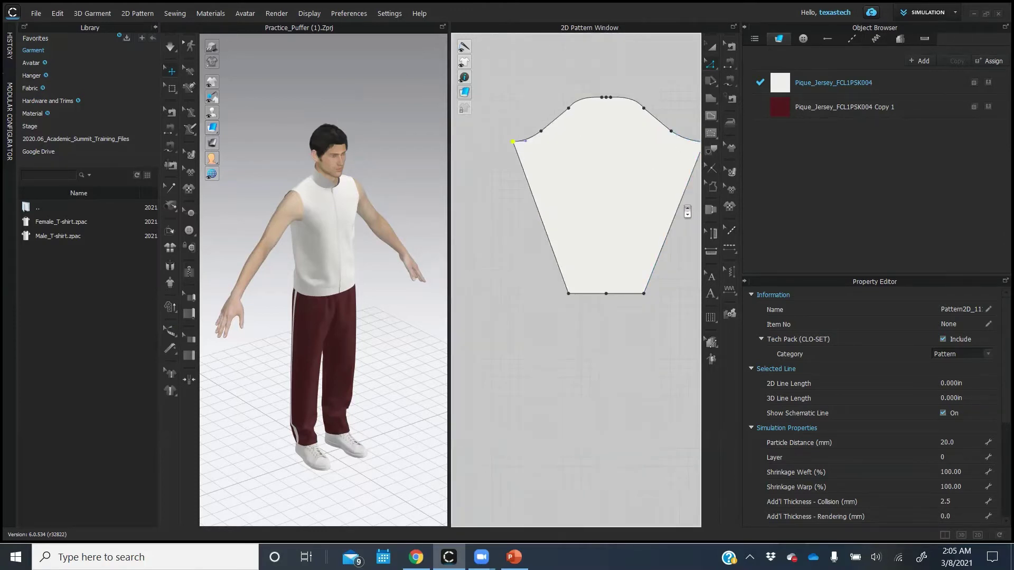
scroll(686, 211, "down", 3)
middle_click_drag(649, 236, 614, 230)
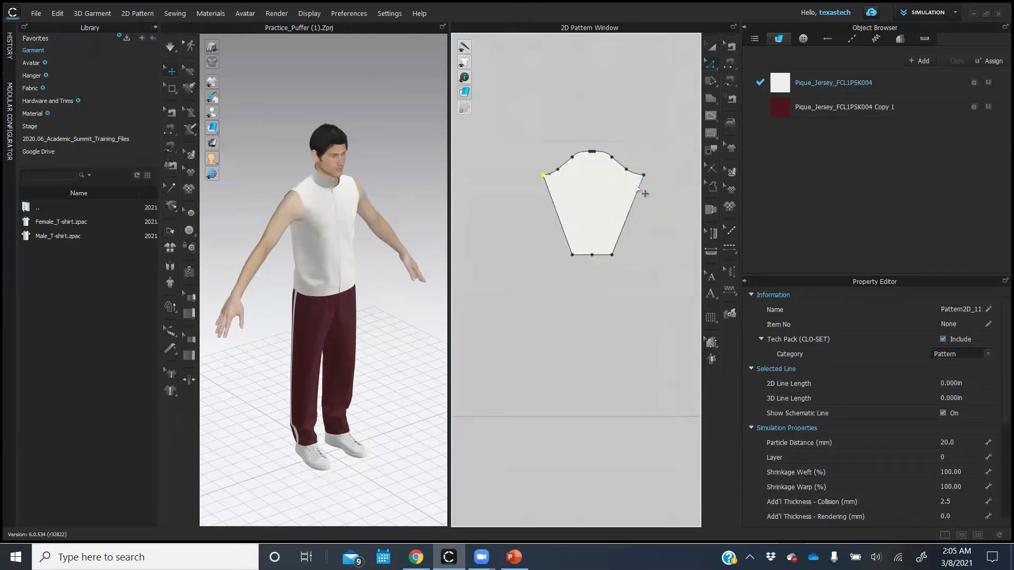
left_click_drag(641, 176, 635, 176)
left_click(647, 178)
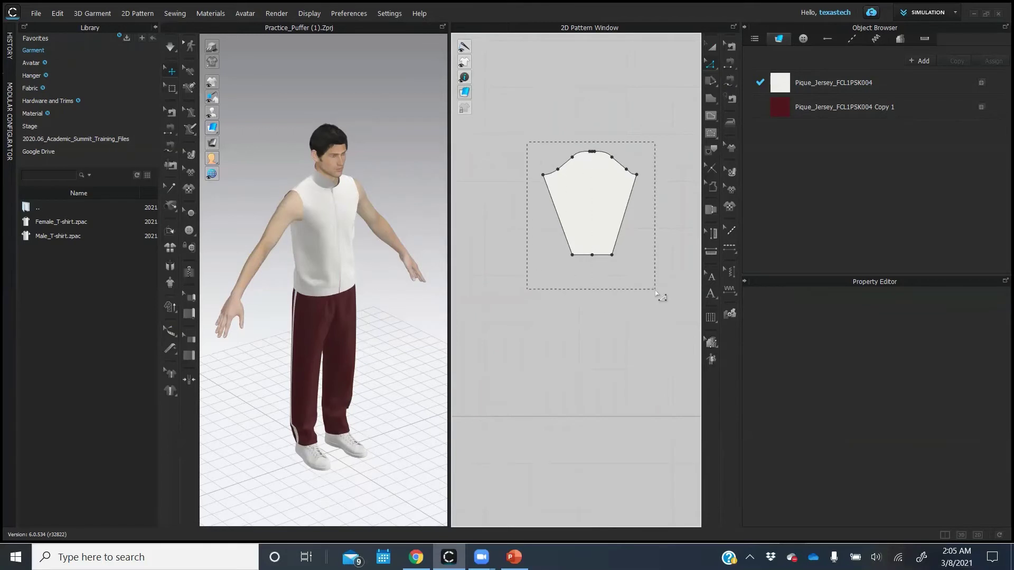
- Scale the whole sleeve pattern down slightly with the Transform Pattern tool
left_click_drag(657, 293, 657, 294)
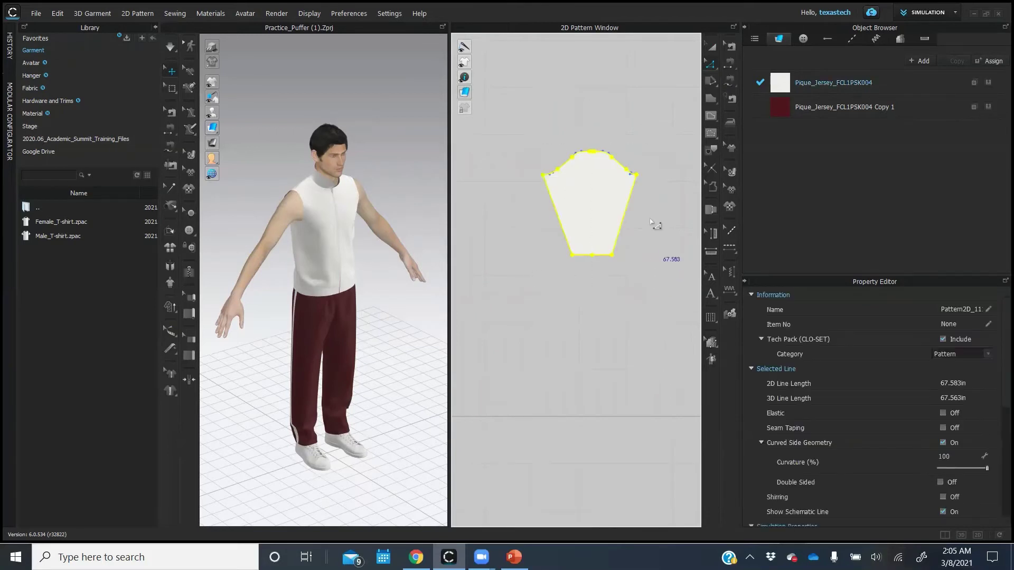
left_click(712, 47)
left_click_drag(645, 263, 640, 260)
left_click(631, 119)
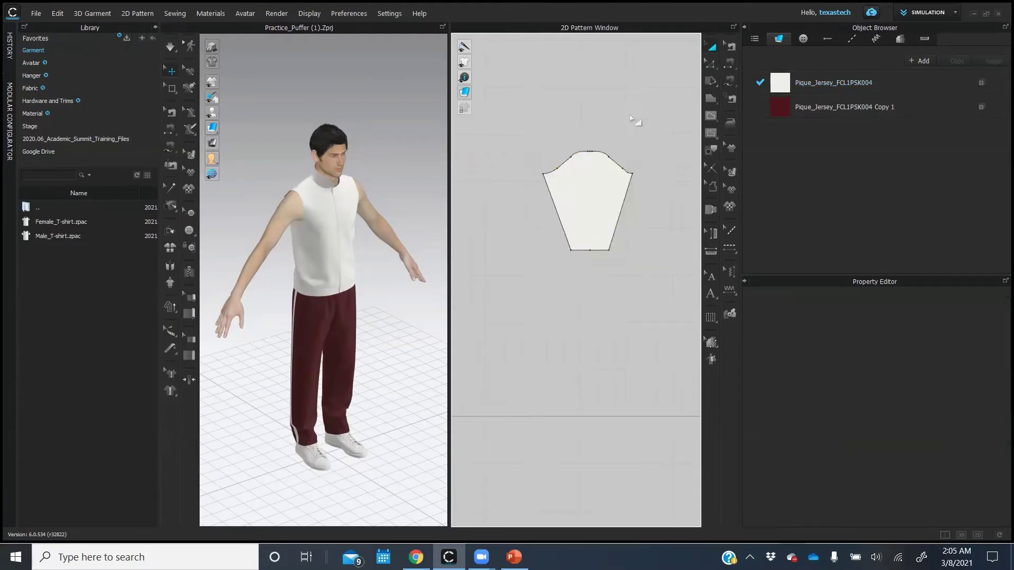
- Clone the sleeve as a symmetric pattern with sewing and place the copy directly beside the original
right_click(598, 173)
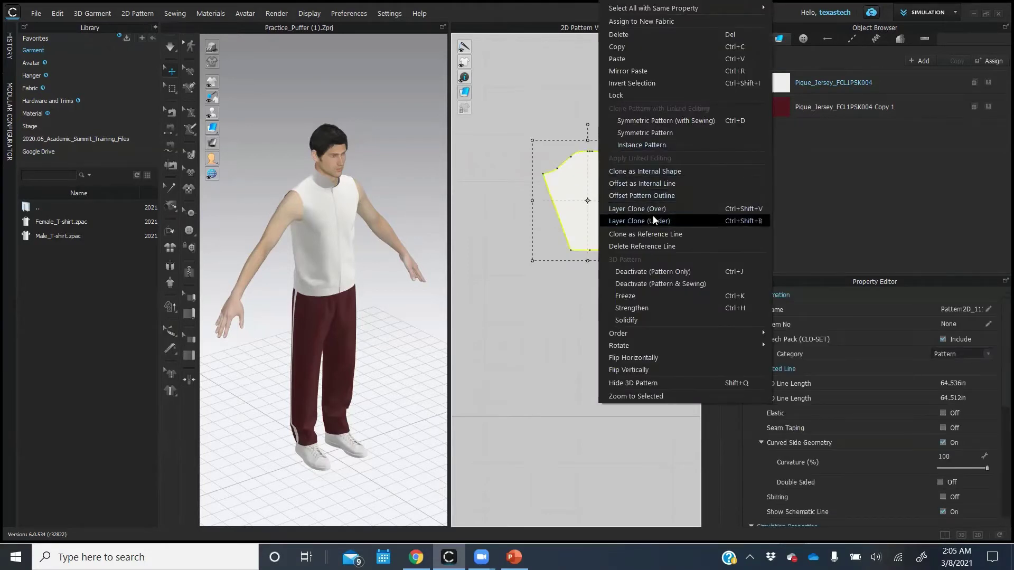
left_click(665, 120)
left_click(601, 134)
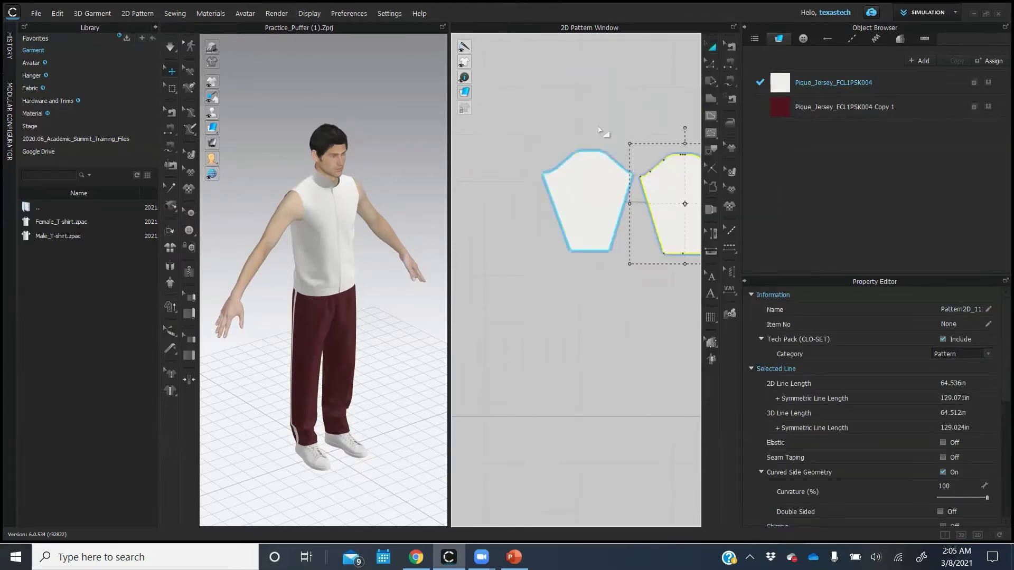
left_click(618, 145)
- Move both sleeve patterns together to just beside the back bodice pieces
scroll(544, 370, "down", 4)
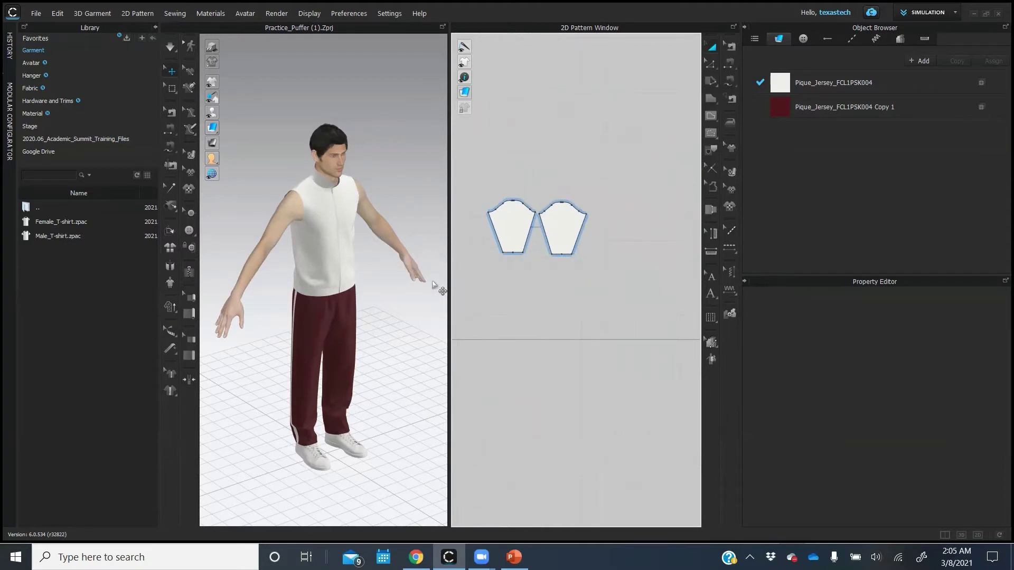
scroll(543, 280, "up", 5)
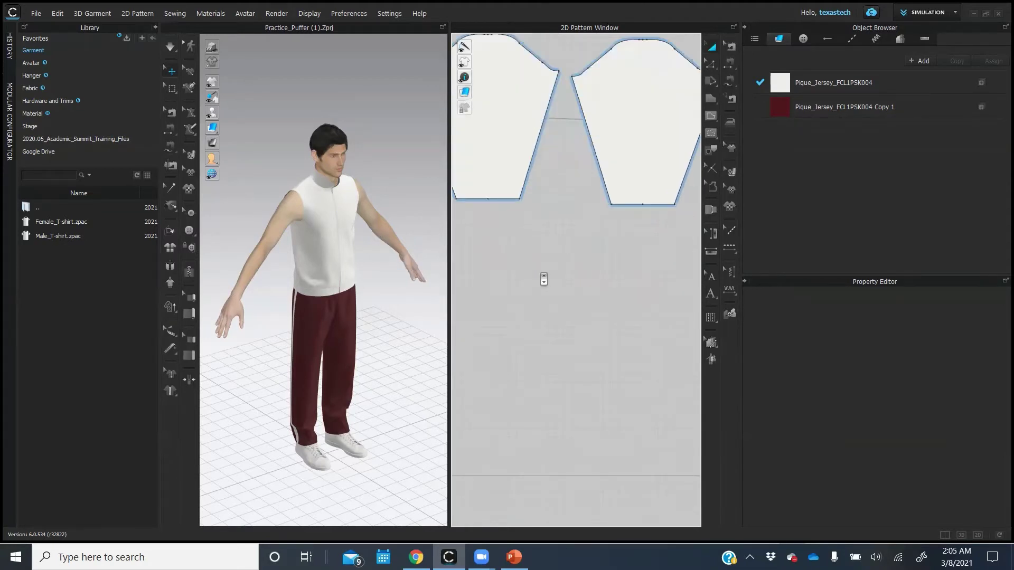
middle_click_drag(521, 285, 625, 308)
scroll(615, 316, "down", 3)
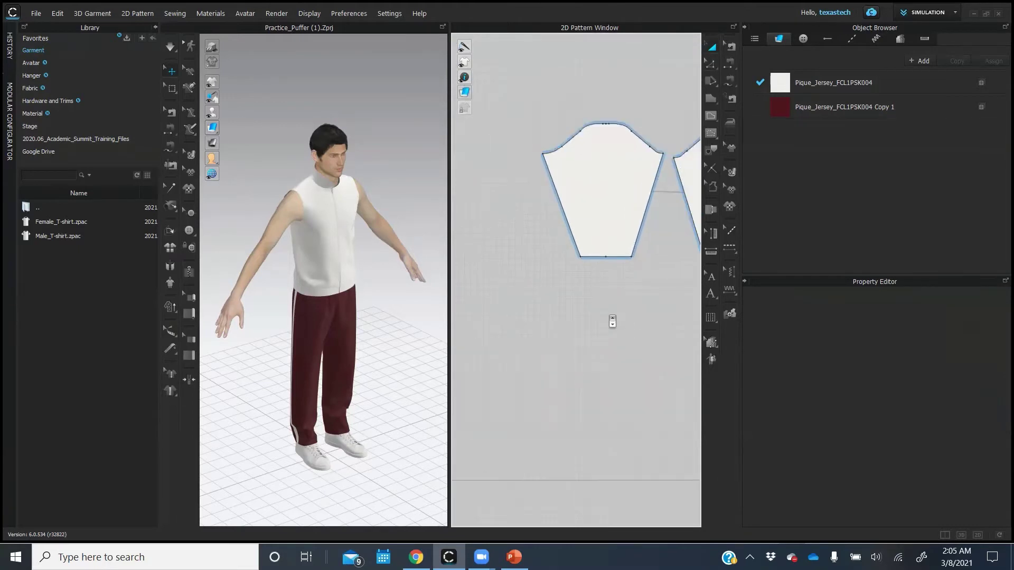
scroll(575, 252, "down", 2)
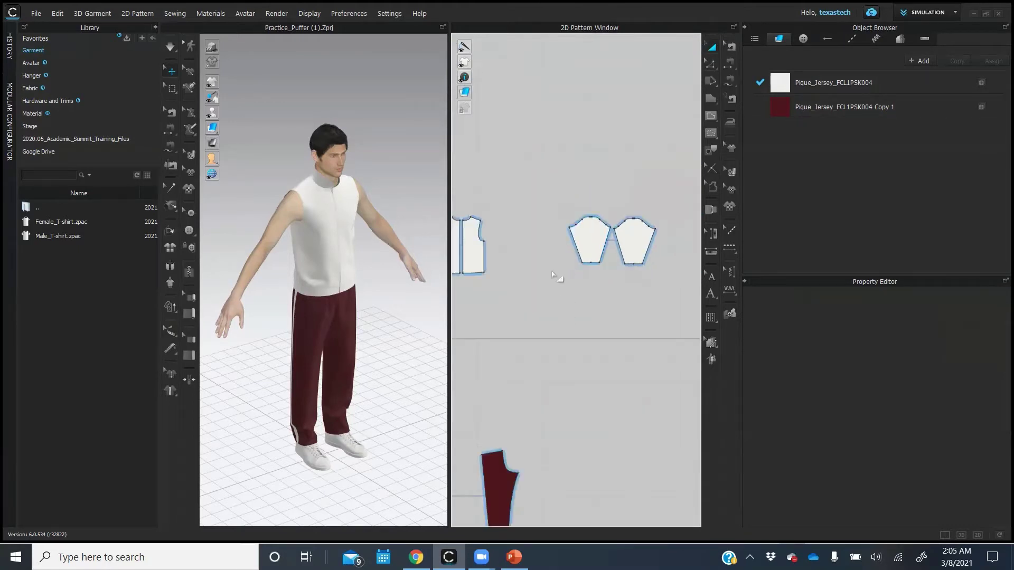
left_click(585, 238)
left_click(633, 242, "shift")
left_click_drag(633, 242, 520, 318)
right_click_drag(522, 251, 615, 250)
left_click_drag(603, 315, 639, 247)
left_click(585, 257)
left_click(599, 246)
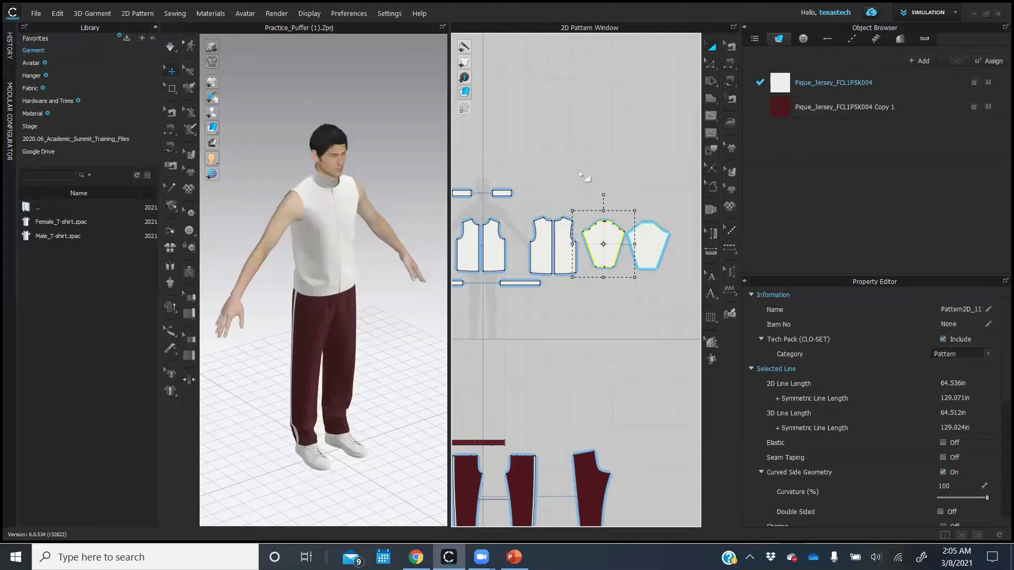
left_click(573, 160)
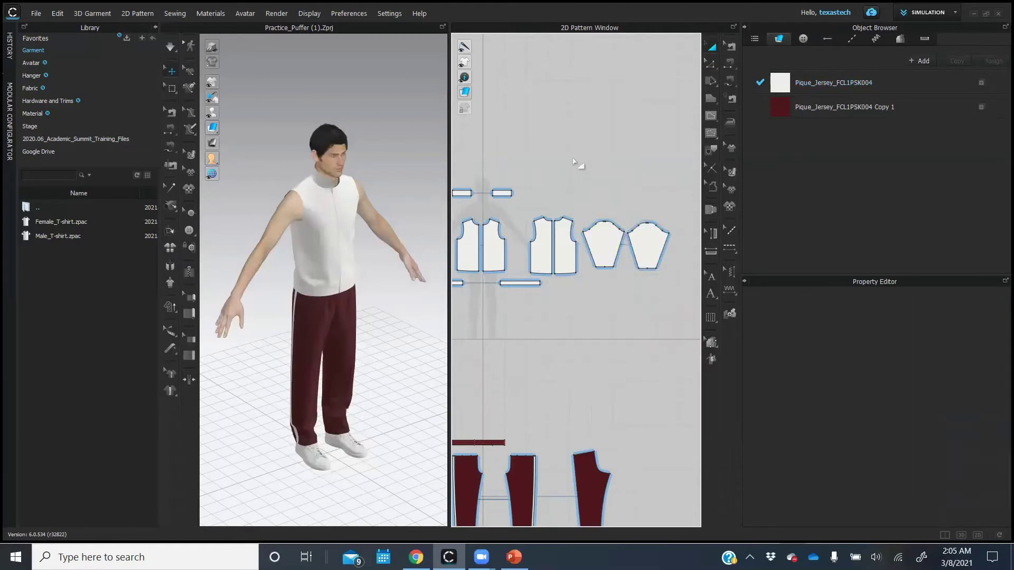
- Show the avatar's arrangement points and select the original sleeve pattern in the 3D view
middle_click_drag(420, 328, 383, 312)
left_click(212, 127)
scroll(340, 254, "up", 2)
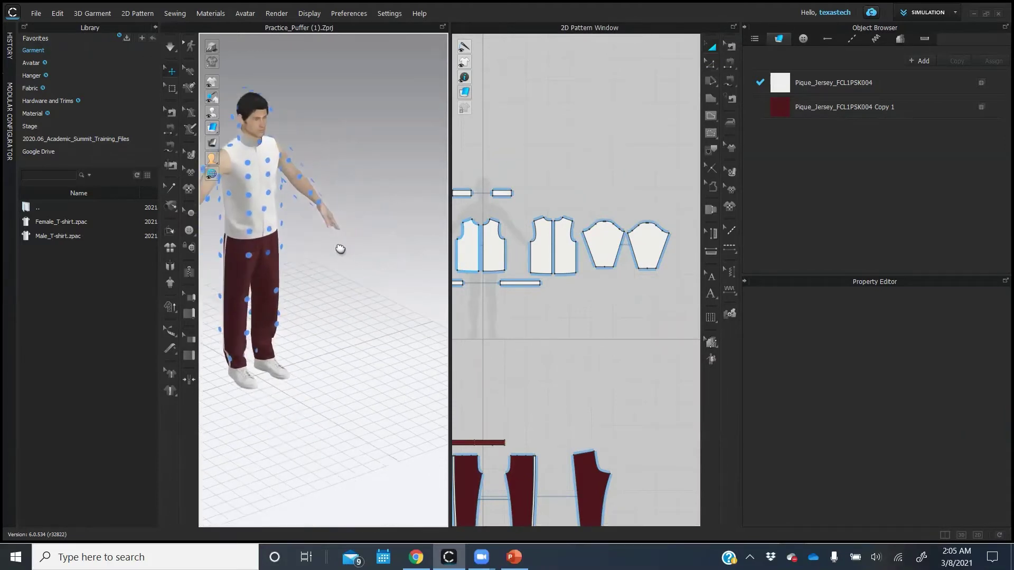
scroll(342, 255, "down", 5)
left_click_drag(436, 228, 338, 287)
scroll(402, 268, "down", 1)
middle_click_drag(391, 268, 336, 265)
left_click_drag(396, 214, 344, 268)
left_click(292, 279)
right_click_drag(224, 321, 274, 327)
scroll(280, 328, "down", 2)
scroll(282, 329, "up", 4)
middle_click_drag(261, 306, 404, 311)
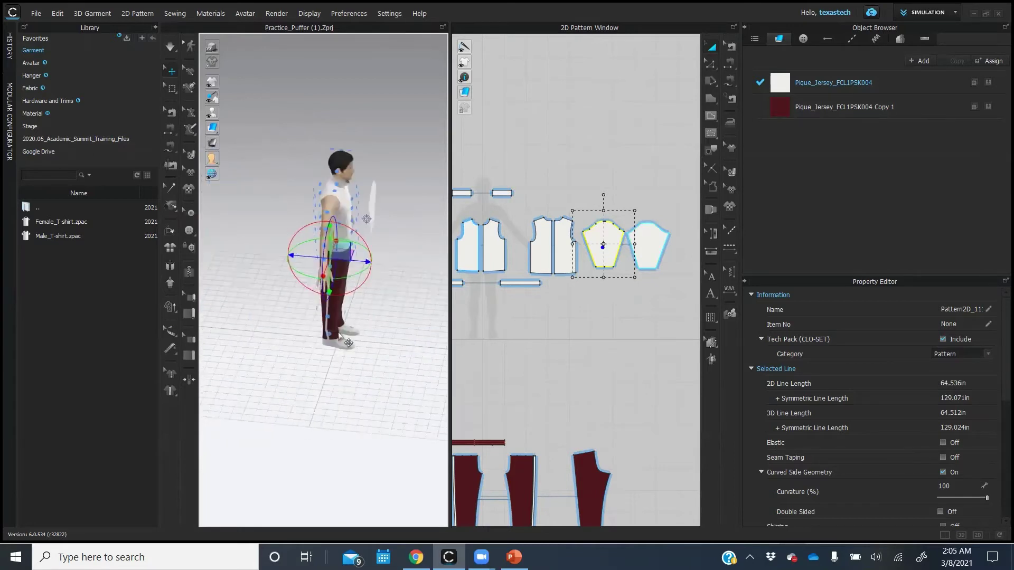
- Arrange the selected sleeve around the avatar's arm at the outside arm arrangement point and deselect it
right_click_drag(337, 338, 308, 228)
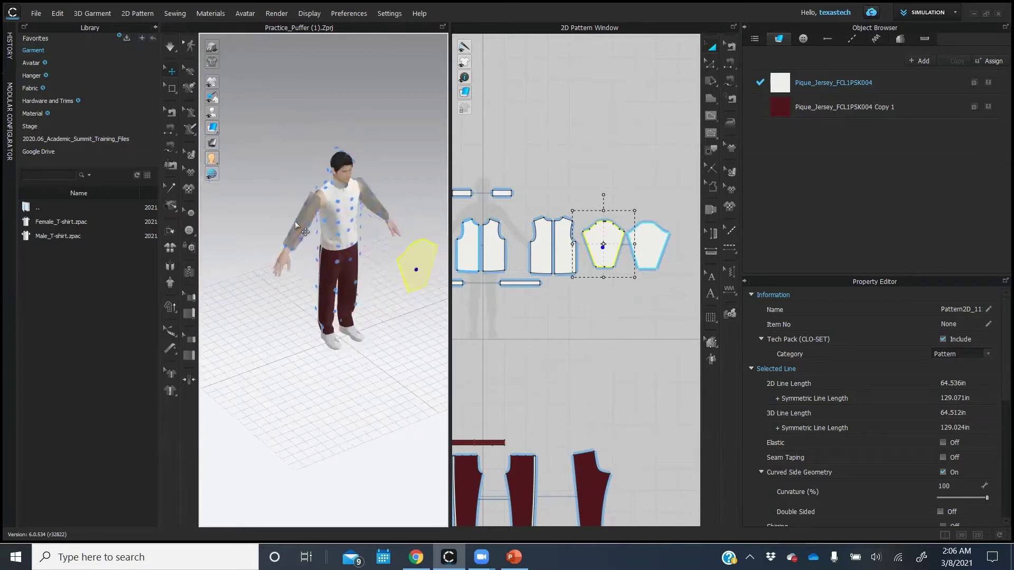
left_click(298, 216)
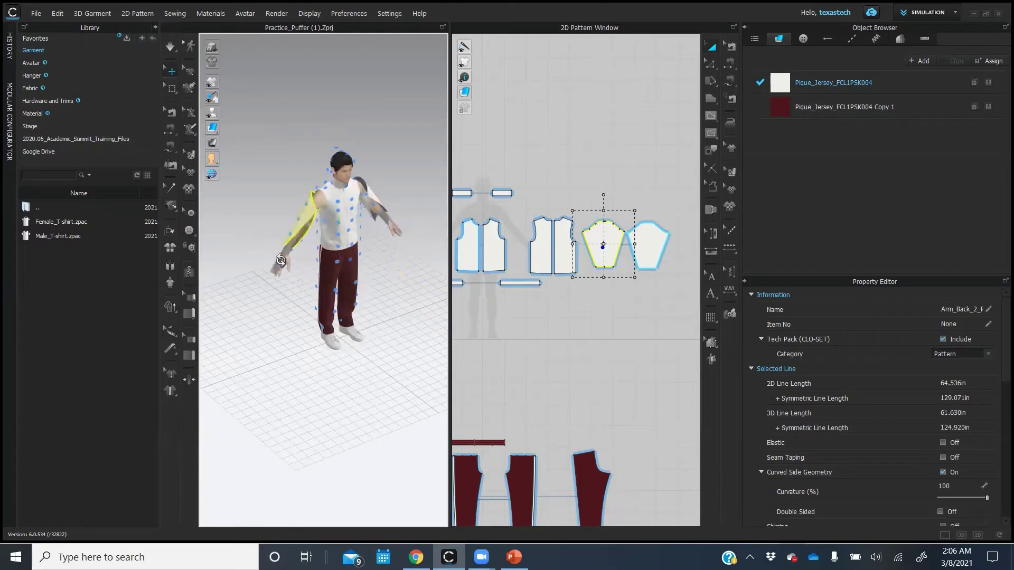
right_click_drag(285, 317, 339, 316)
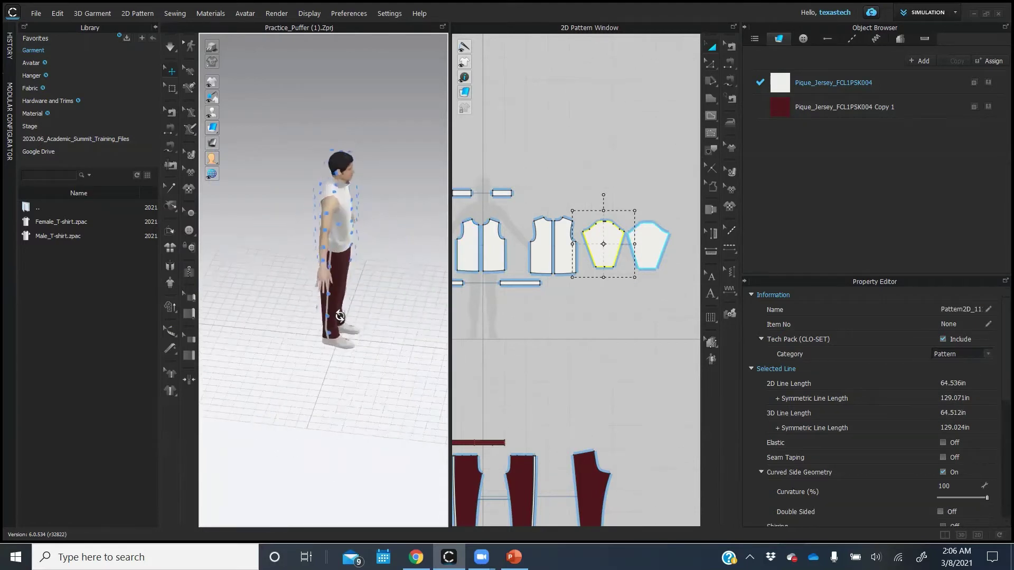
left_click(325, 230)
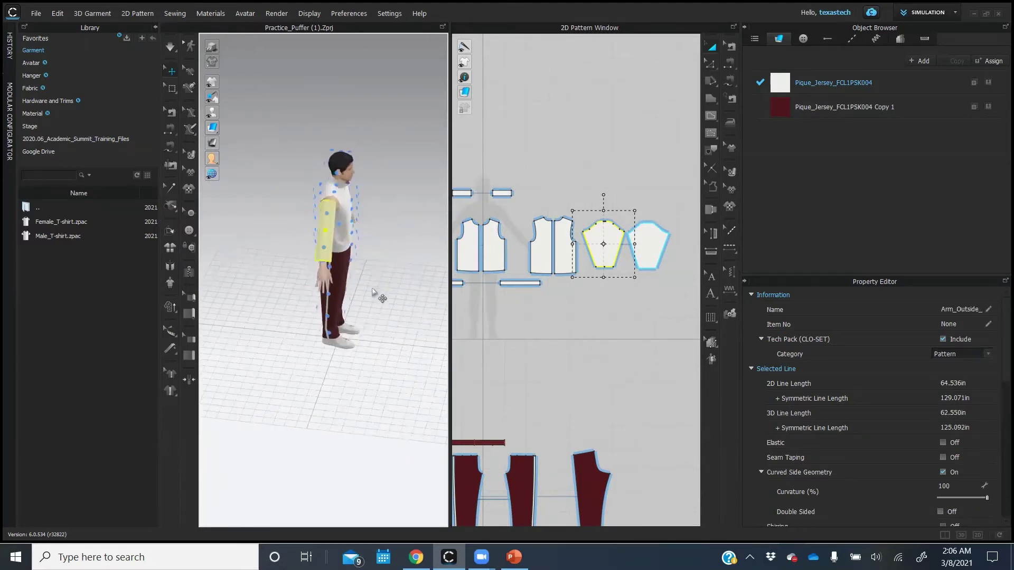
right_click_drag(390, 323, 332, 317)
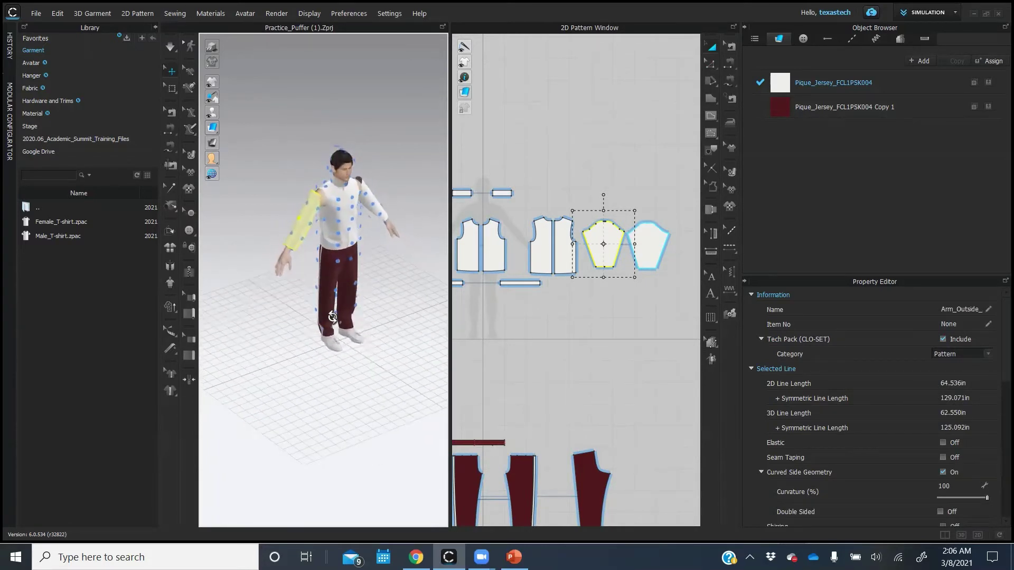
left_click(421, 283)
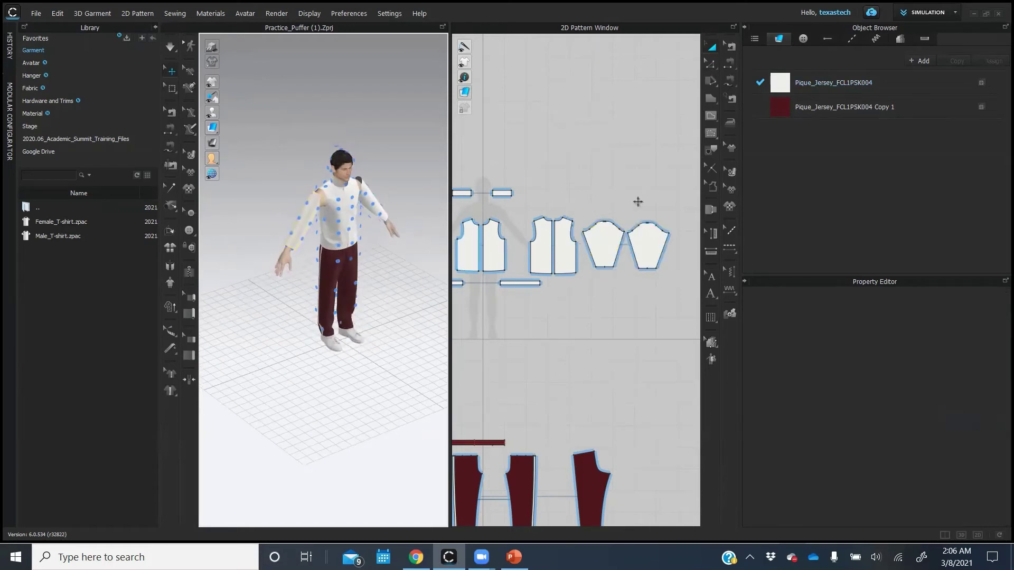
- Free-sew the back bodice armhole to the adjacent half of the sleeve cap, from the underarm corner to the cap's top point
left_click(733, 79)
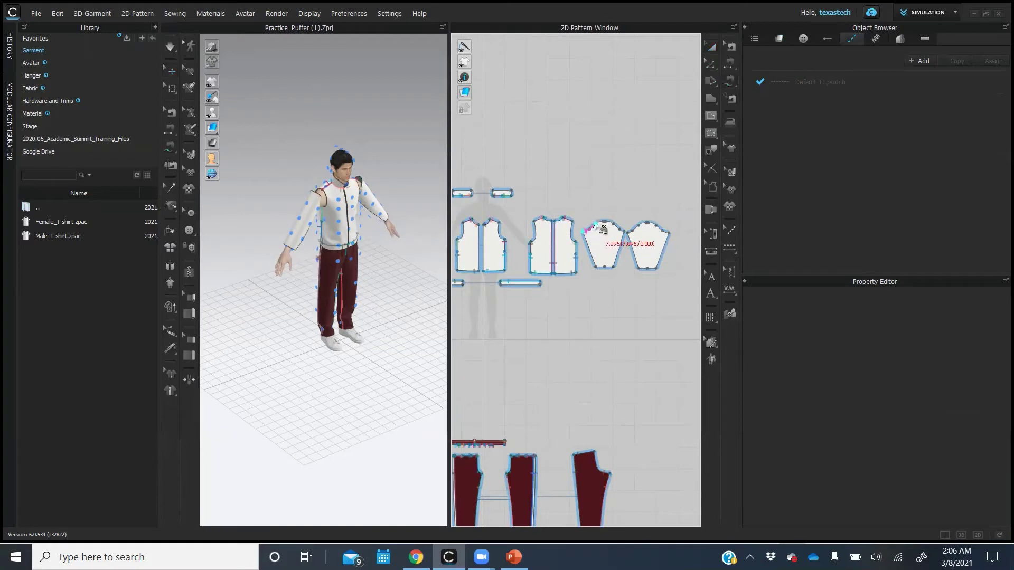
scroll(602, 228, "up", 5)
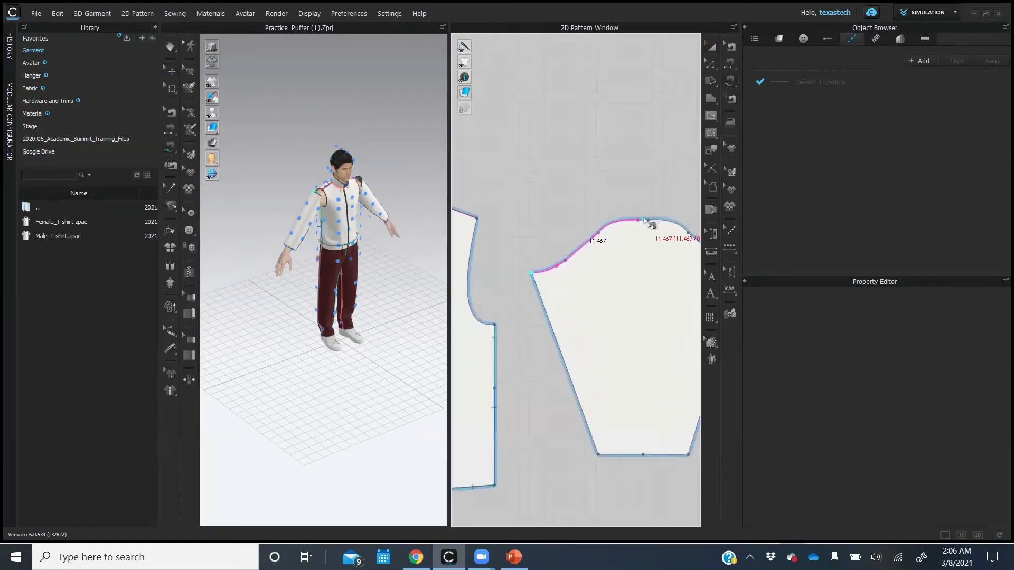
scroll(550, 229, "down", 5)
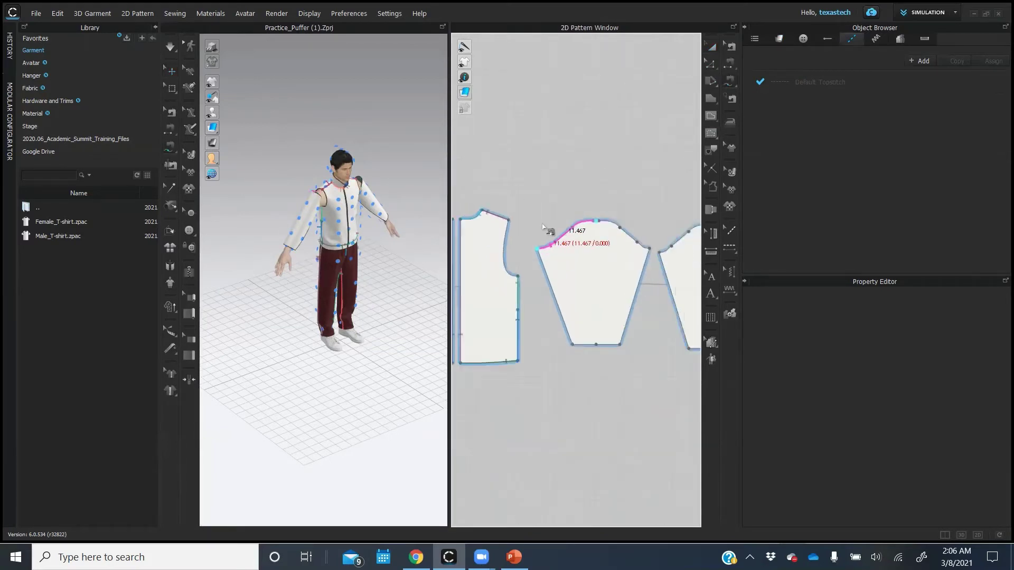
scroll(508, 249, "down", 2)
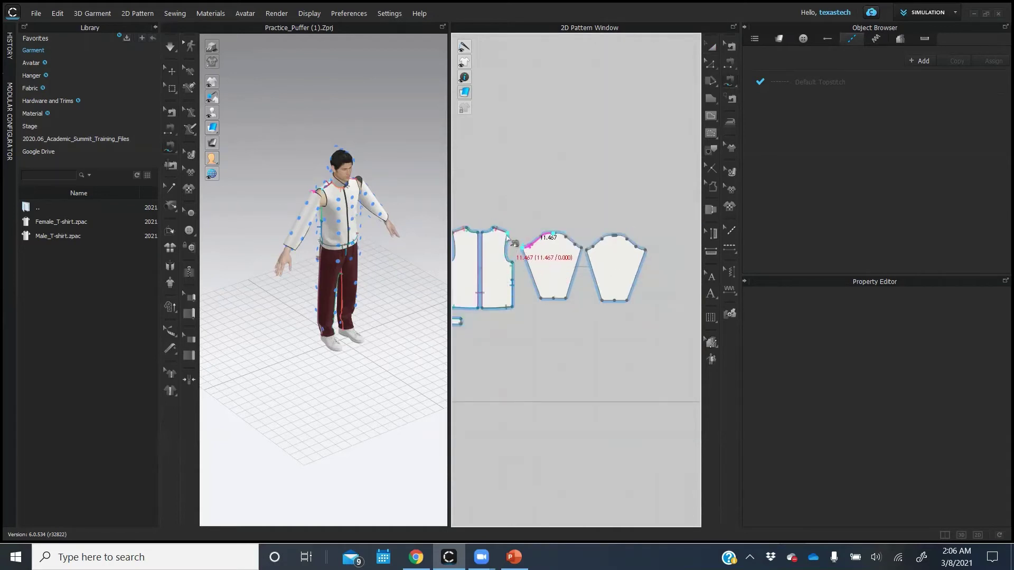
left_click(512, 240)
left_click(516, 265)
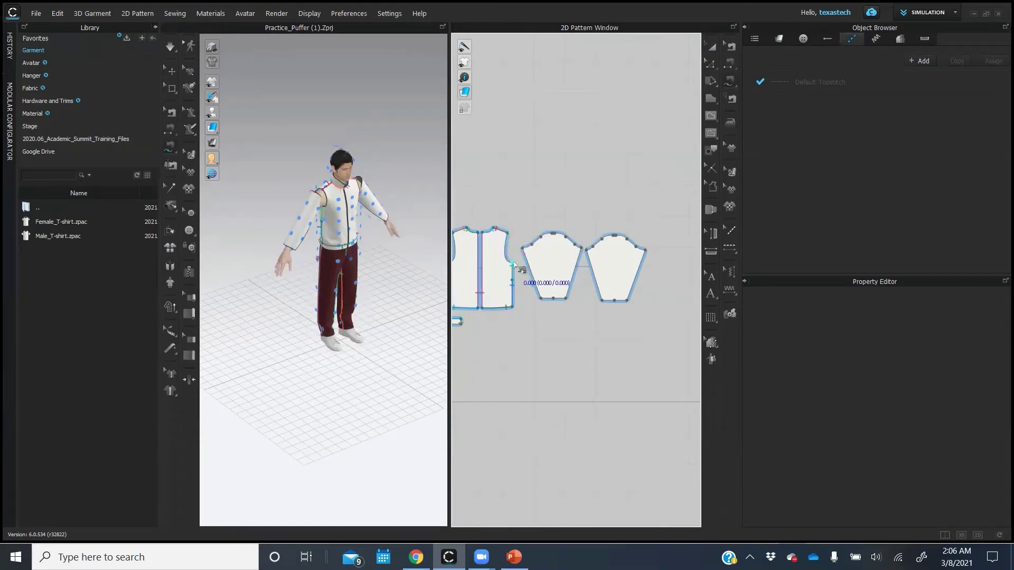
left_click(522, 252)
scroll(556, 235, "down", 2)
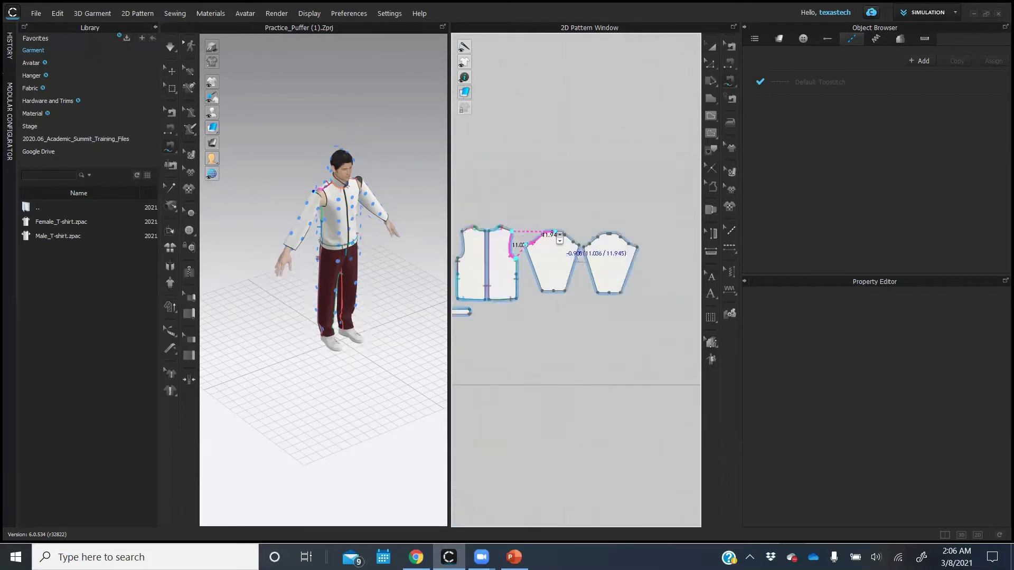
scroll(555, 235, "up", 5)
left_click(549, 223)
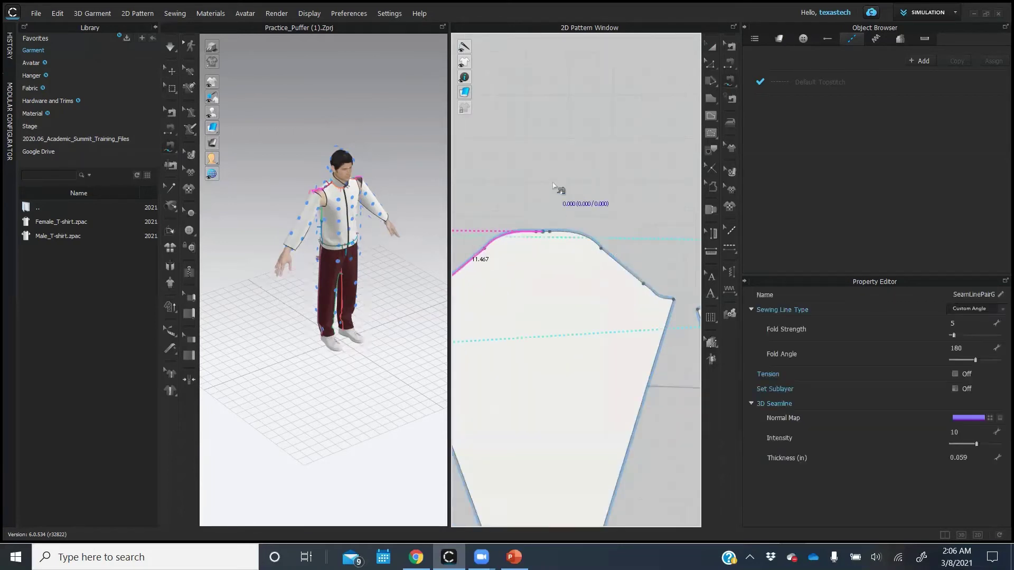
- Free-sew the remaining half of the sleeve cap to the front bodice armhole
scroll(569, 182, "down", 2)
scroll(570, 181, "down", 1)
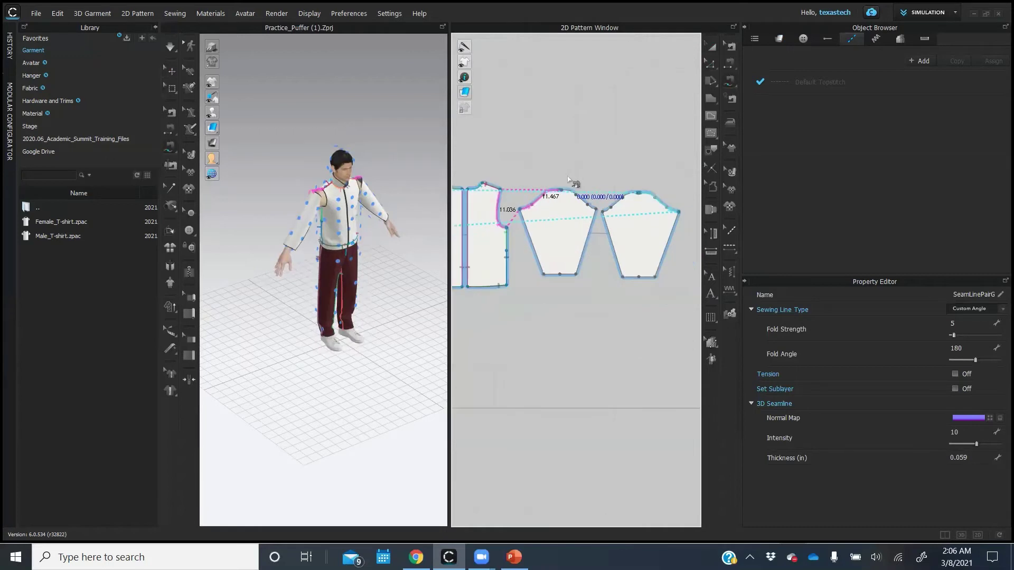
scroll(556, 283, "down", 3)
middle_click_drag(528, 273, 563, 271)
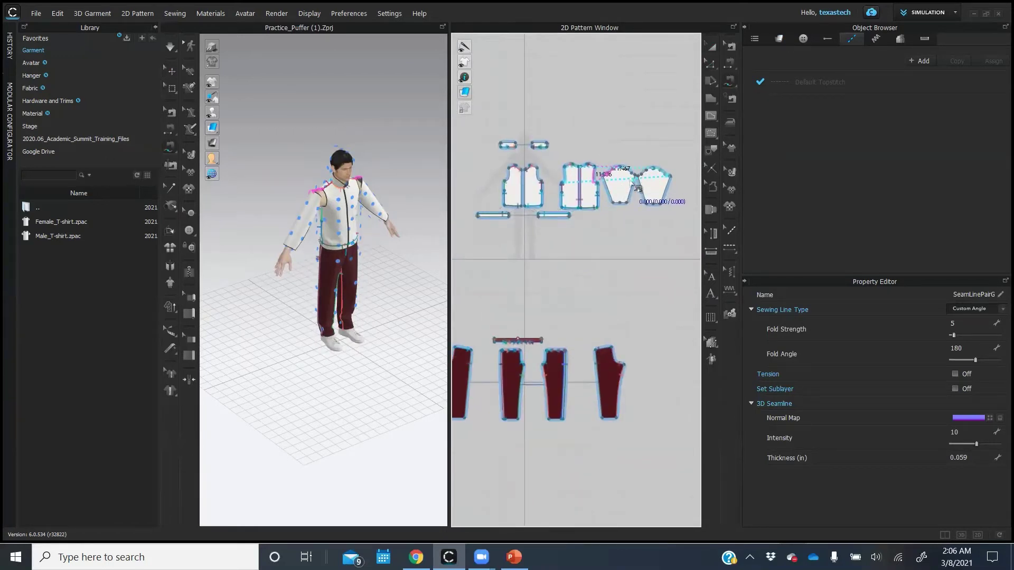
scroll(637, 181, "up", 5)
left_click(681, 178)
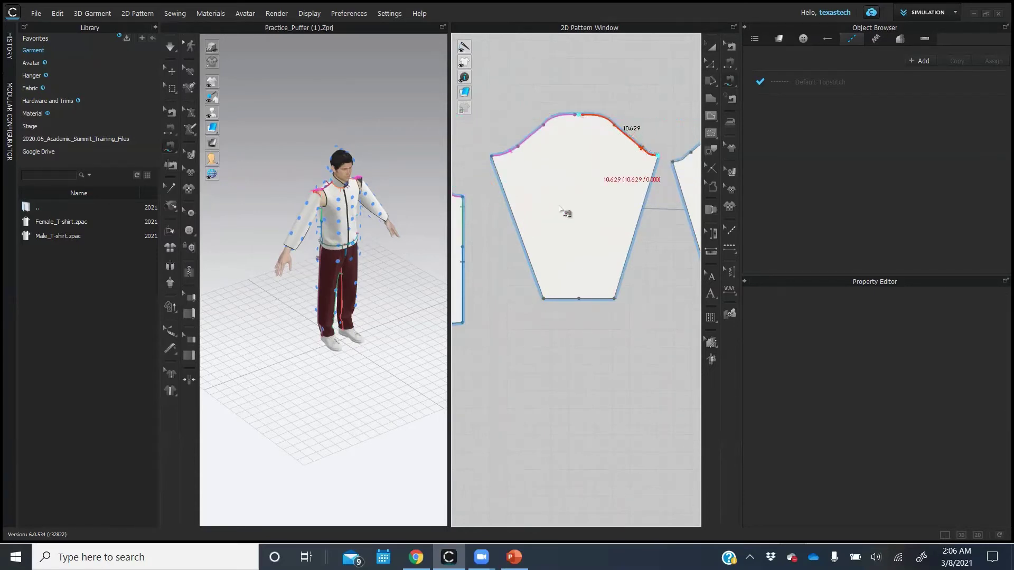
scroll(535, 235, "down", 5)
scroll(534, 236, "down", 5)
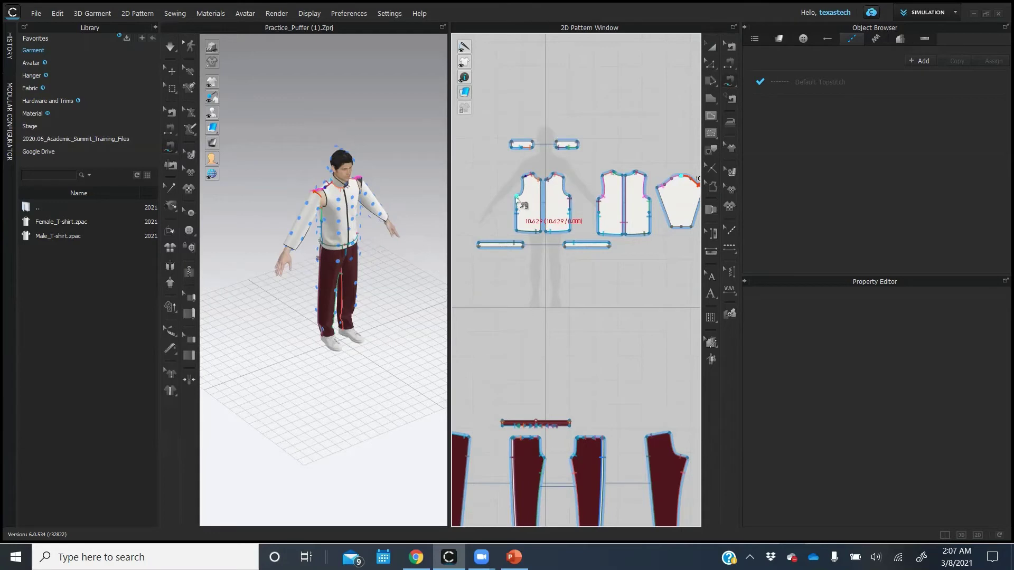
left_click(618, 169)
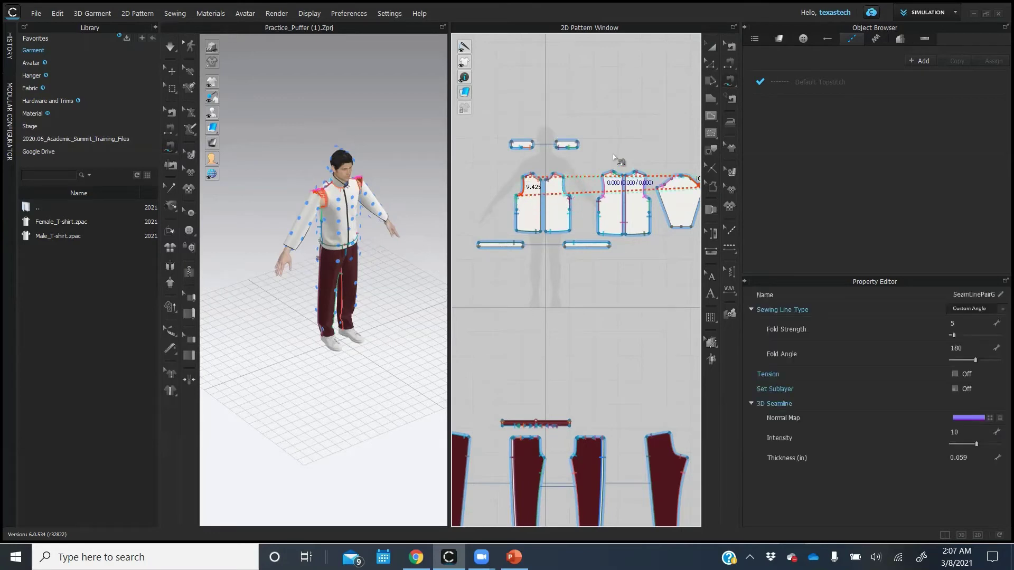
- Join the sleeve's two underarm side edges with segment sewing to close the sleeve
scroll(608, 272, "down", 2)
scroll(607, 272, "down", 2)
right_click_drag(389, 307, 317, 237)
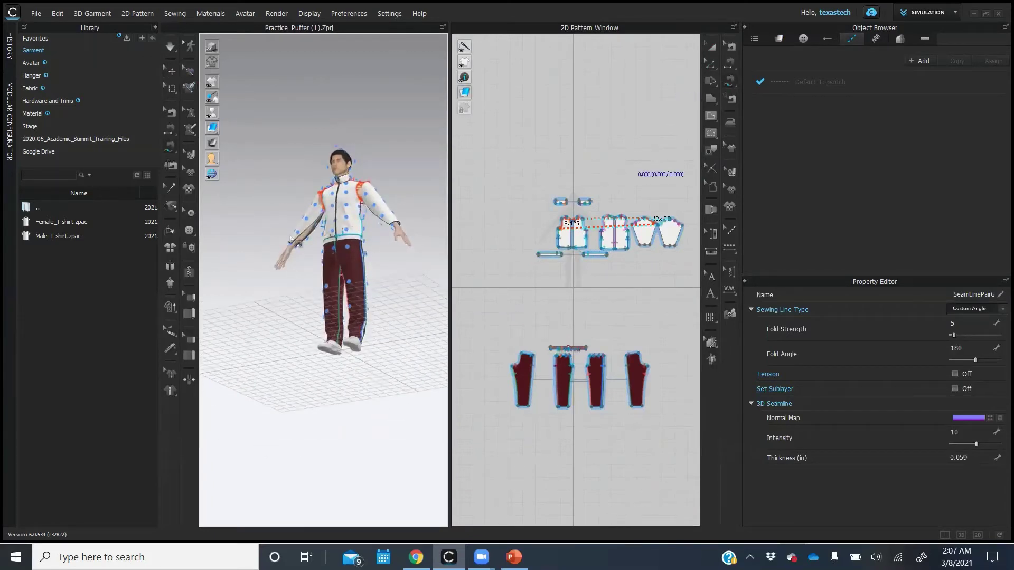
left_click(730, 78)
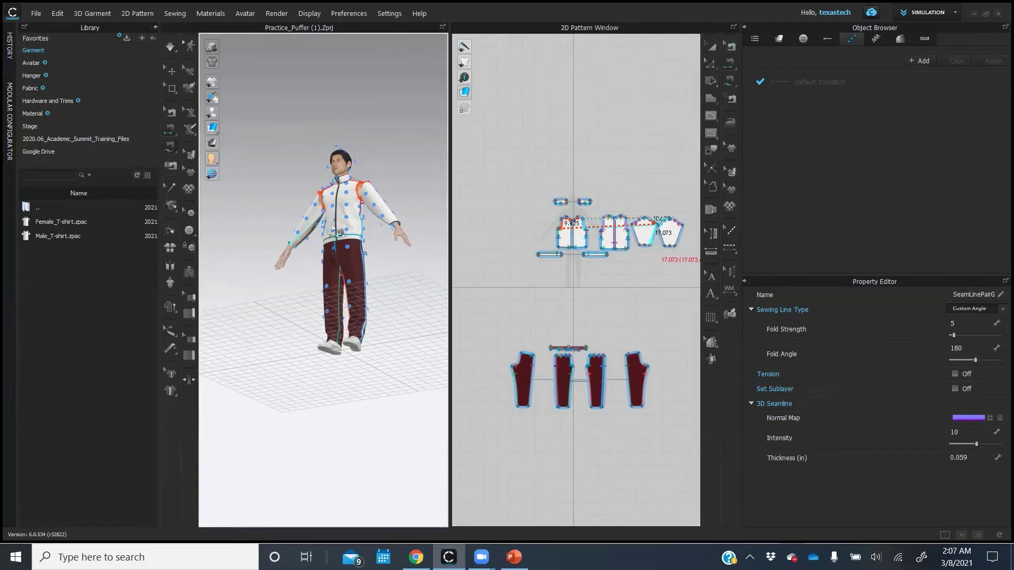
left_click(309, 244)
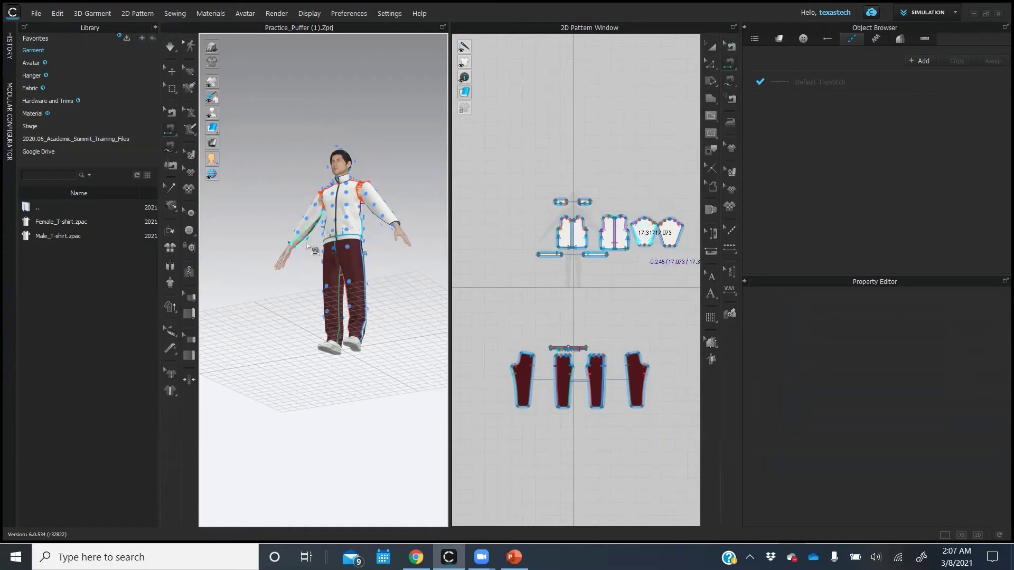
left_click(308, 244)
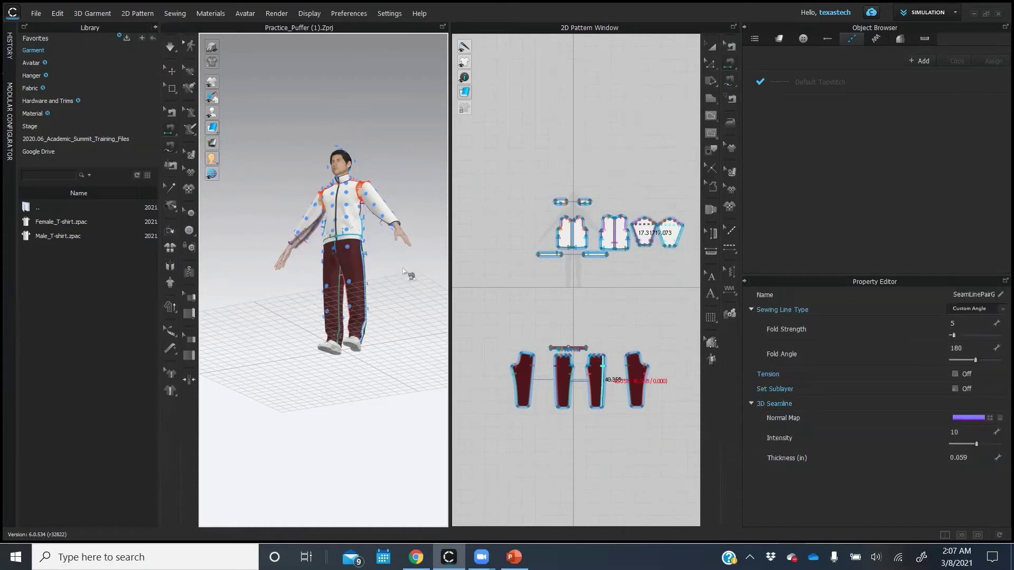
- Simulate the garment so the sewn sleeves drape on the avatar
left_click(169, 50)
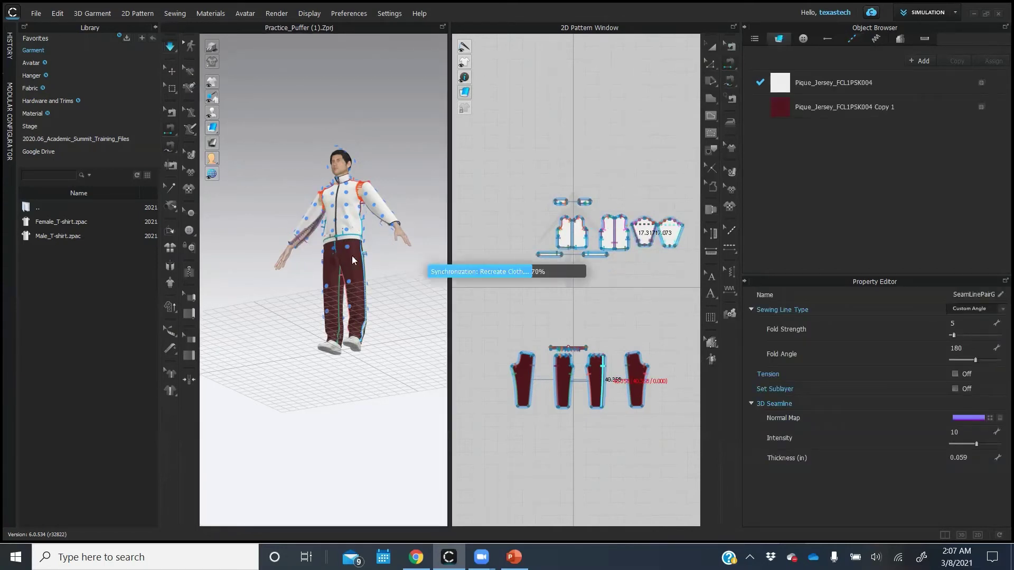
right_click_drag(288, 331, 367, 295)
scroll(400, 278, "down", 2)
scroll(631, 272, "up", 5)
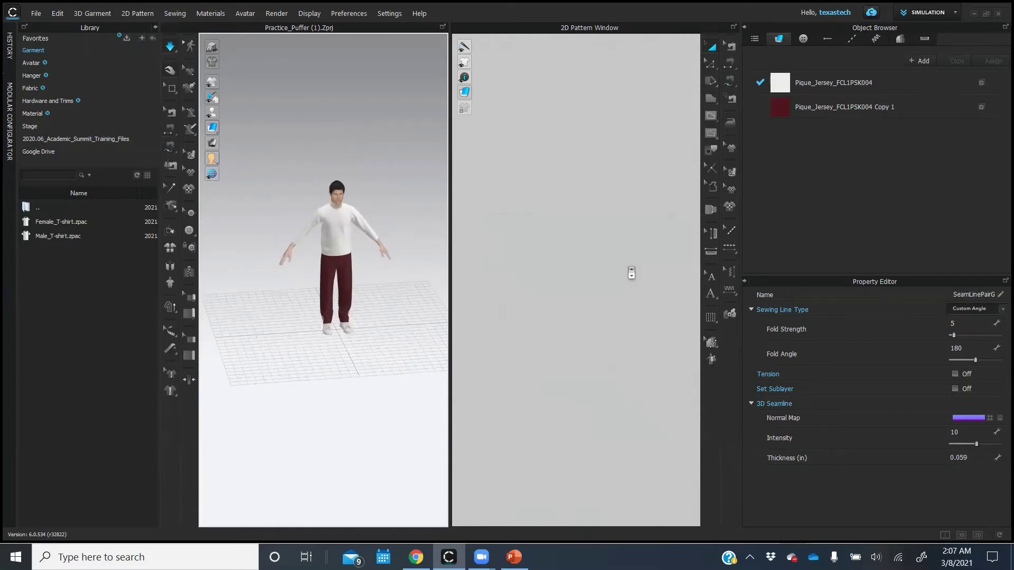
scroll(630, 272, "down", 5)
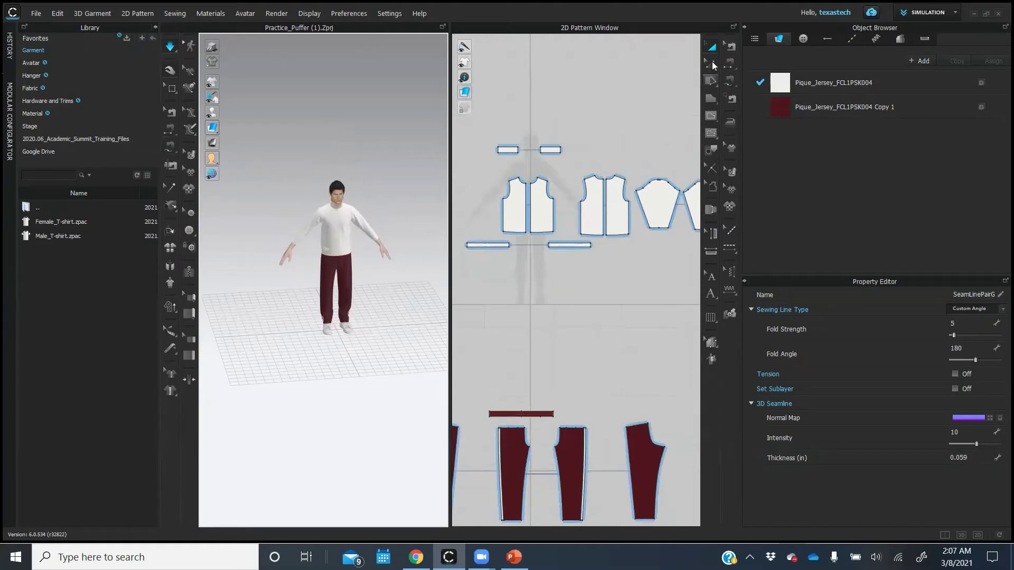
left_click(711, 99)
left_click(654, 245)
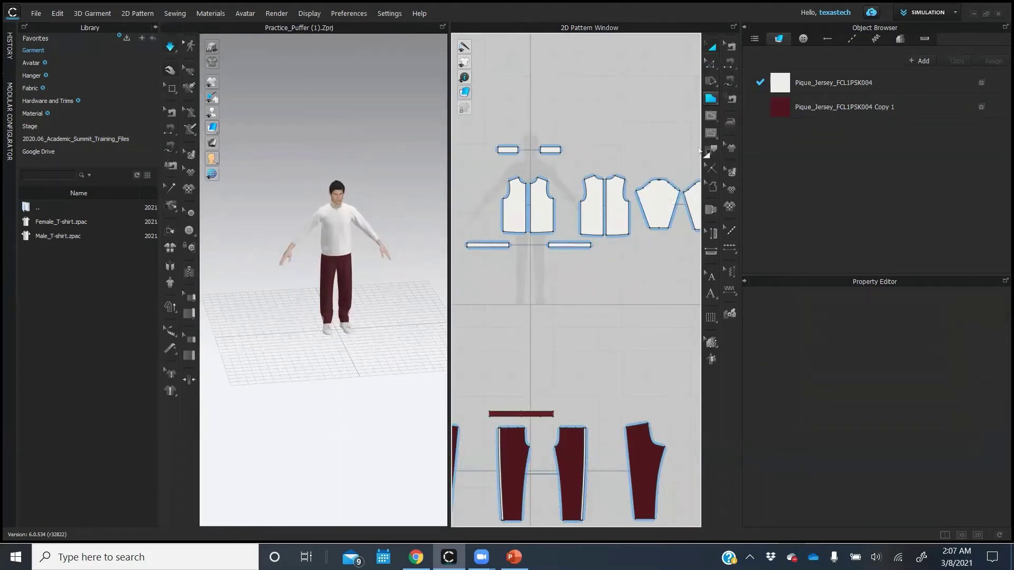
scroll(659, 249, "down", 2)
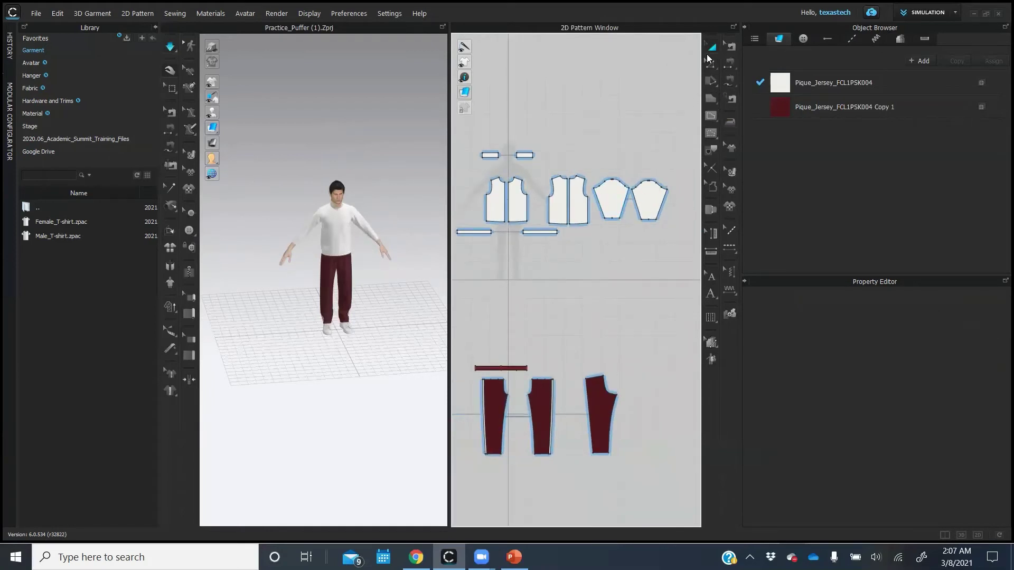
left_click(710, 115)
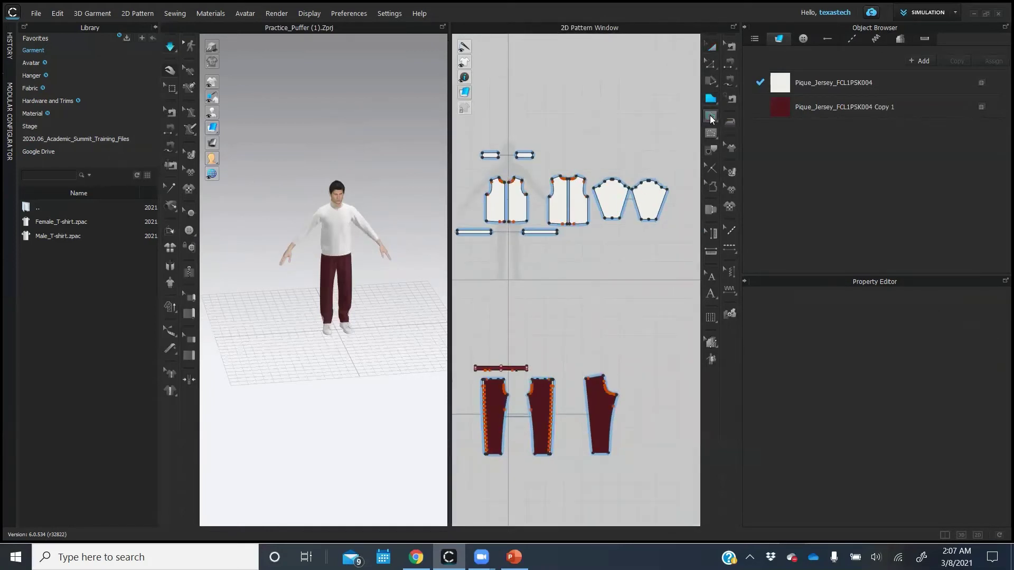
left_click(623, 234)
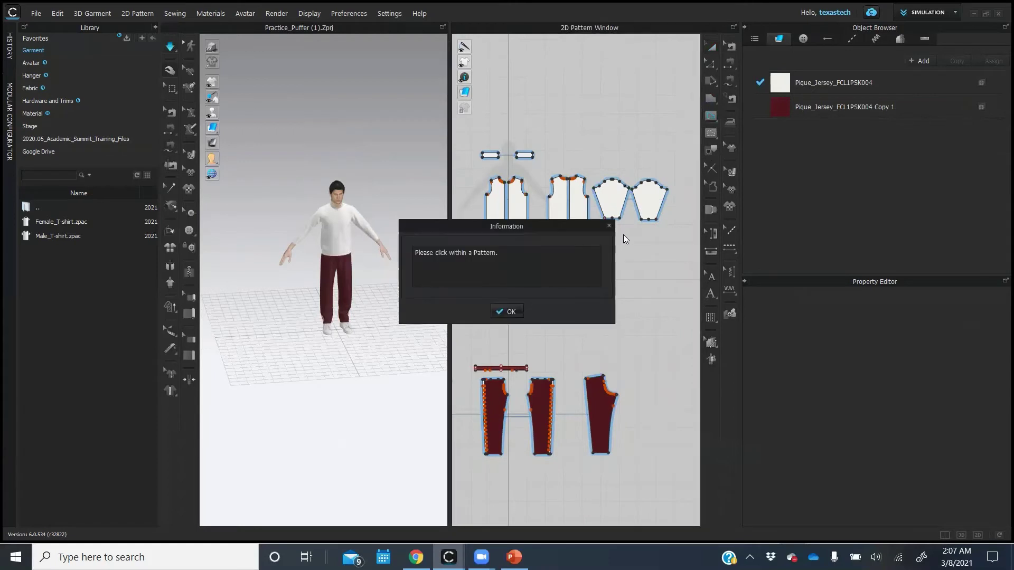
left_click(505, 311)
- Draw a small rectangular cuff pattern directly below the hem of the original sleeve
left_click(712, 98)
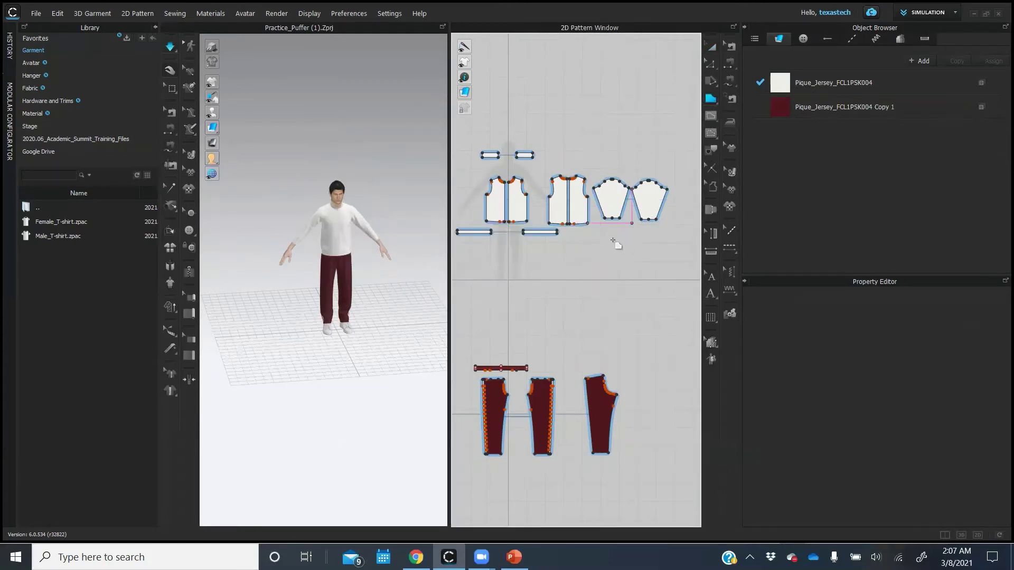
left_click(618, 246)
left_click(605, 232)
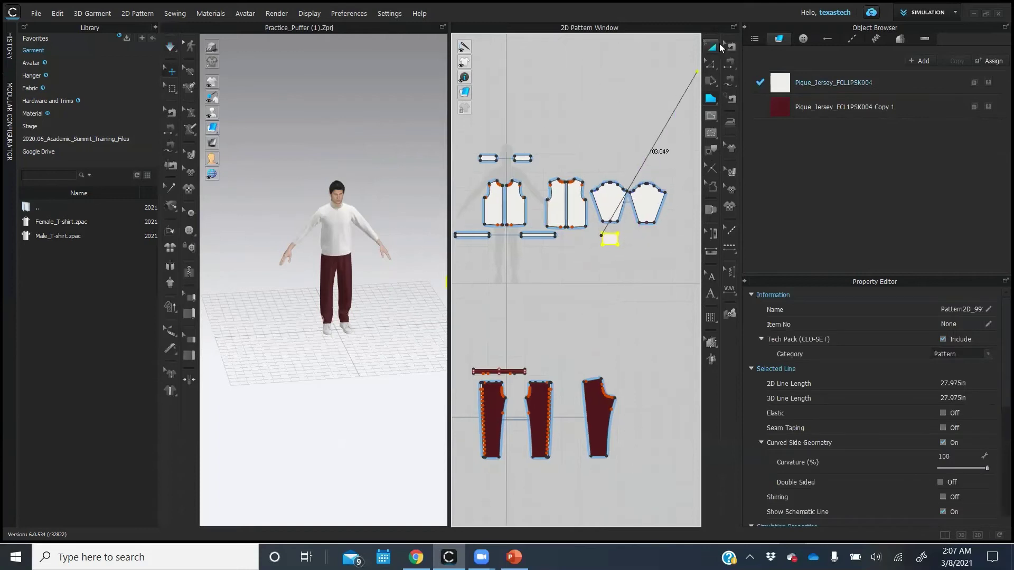
- Clone the cuff rectangle as a symmetric pattern with sewing and place the copy below the second sleeve's hem
left_click(714, 48)
right_click(607, 256)
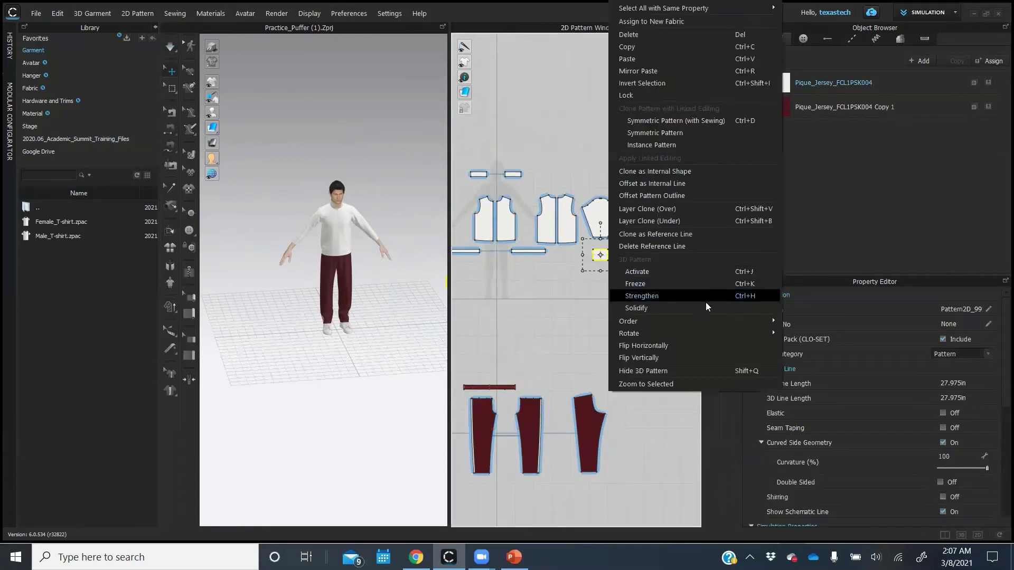
left_click(686, 120)
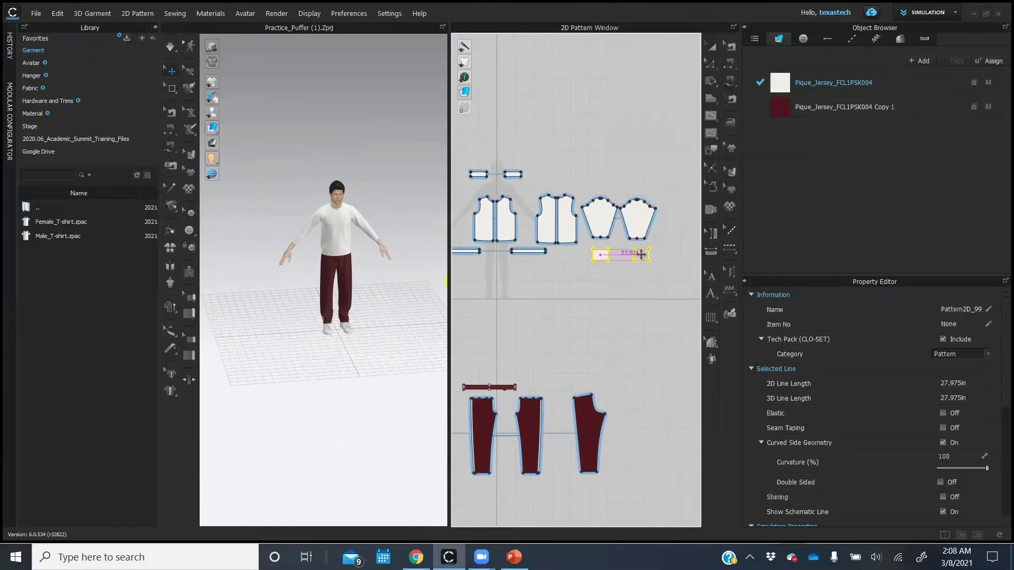
left_click(640, 254)
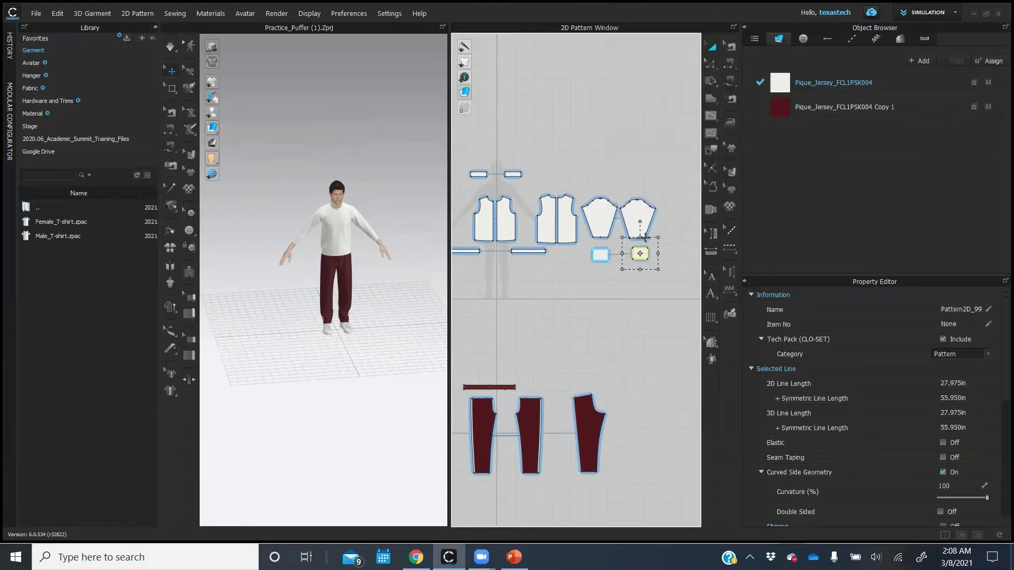
left_click(622, 274)
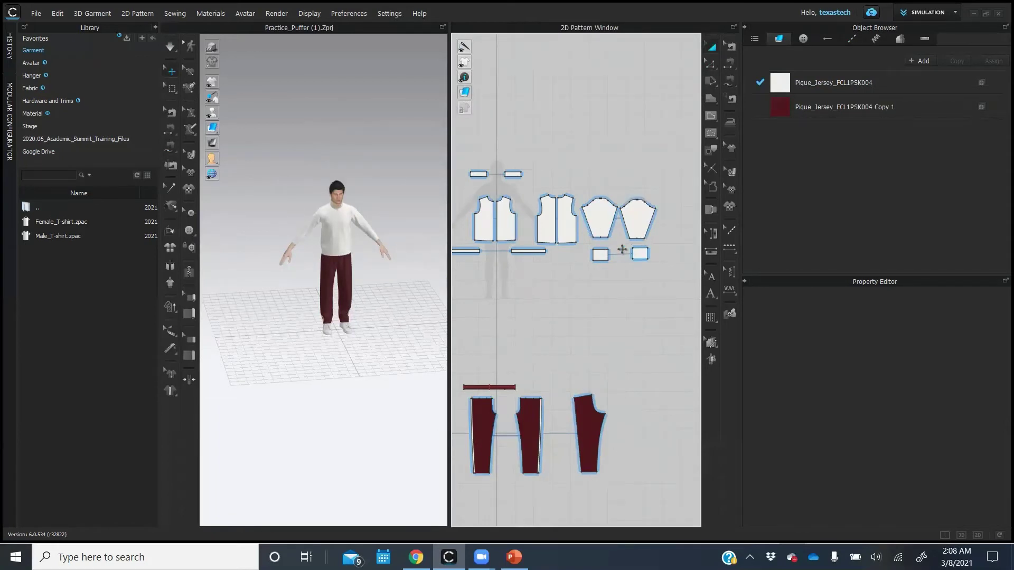
- Delete both cuff rectangles below the sleeves
left_click(640, 254)
left_click(600, 255, "shift")
key("Delete")
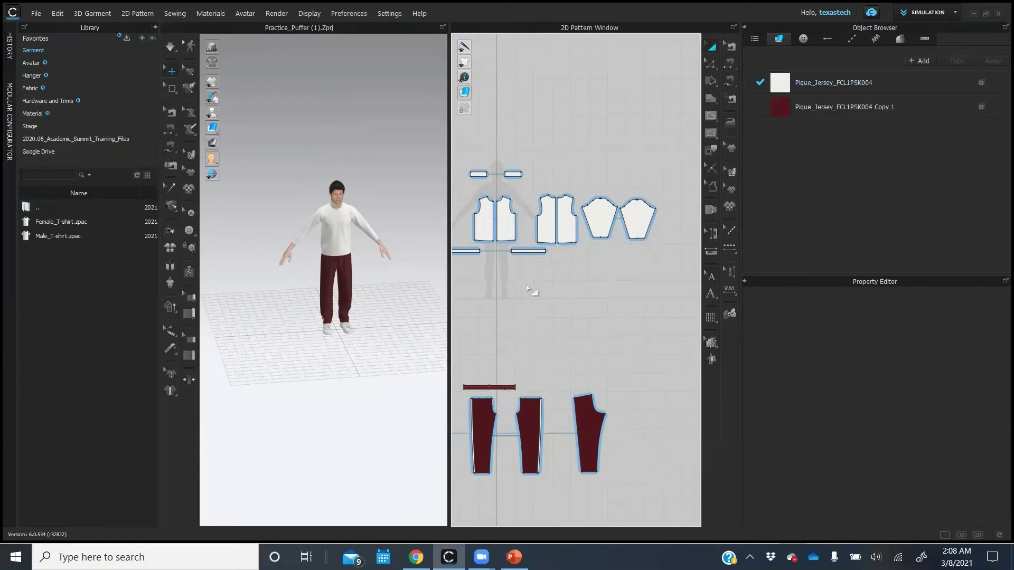
- Layer-clone all the white top patterns as under layers and place the copies between the originals and the trousers
scroll(531, 289, "down", 2)
middle_click_drag(520, 297, 567, 274)
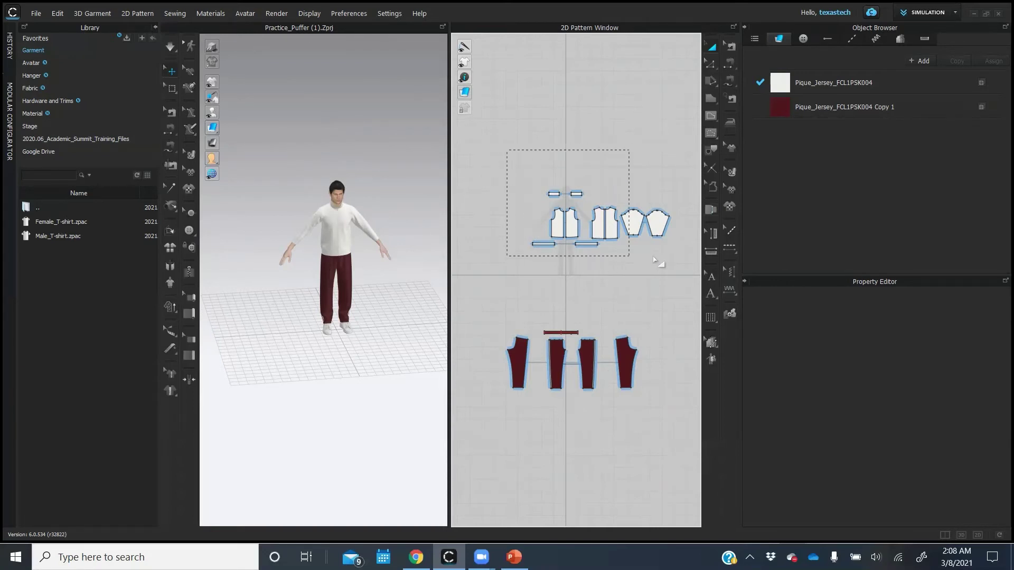
left_click_drag(683, 259, 683, 260)
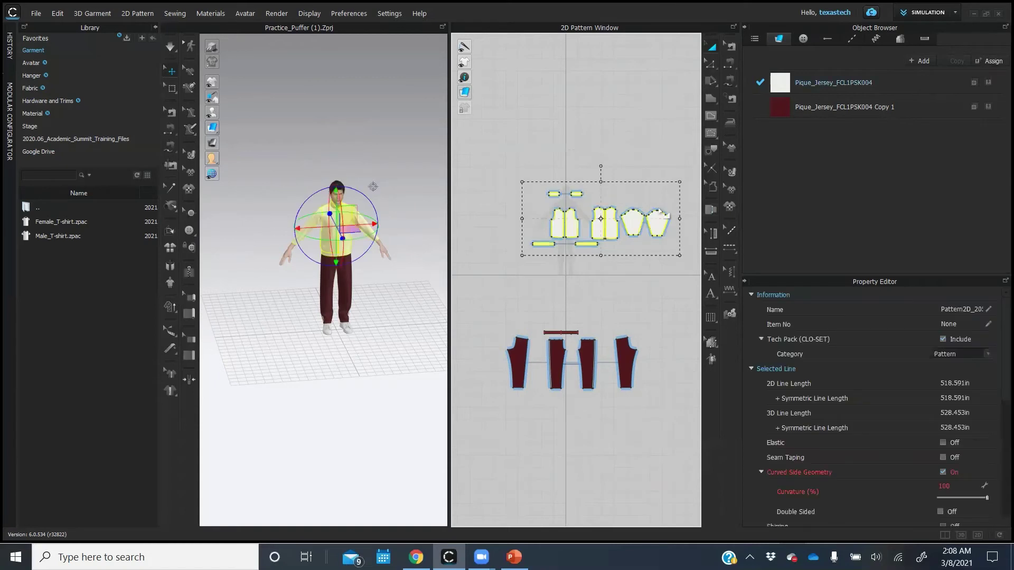
right_click(629, 218)
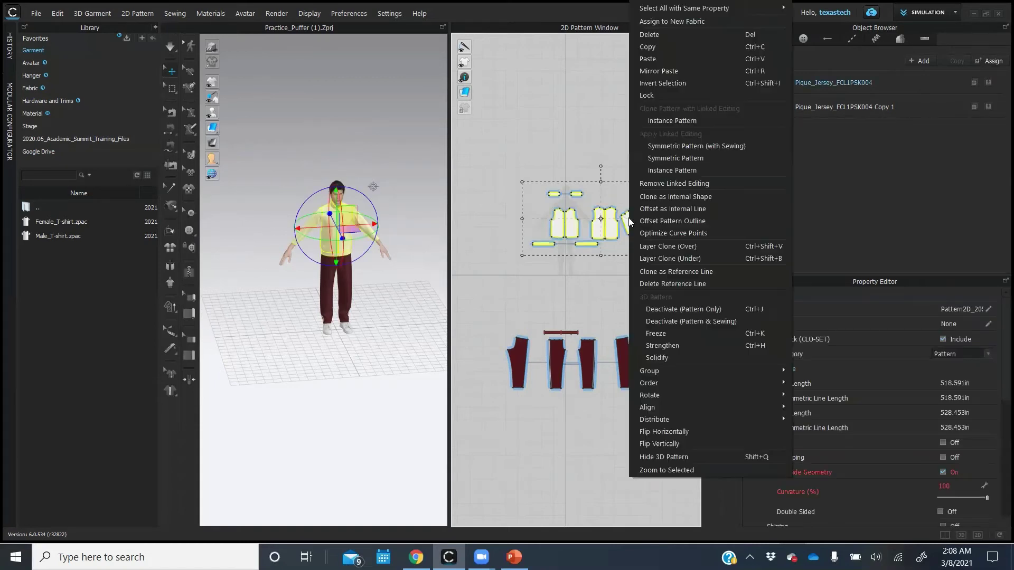
left_click(667, 258)
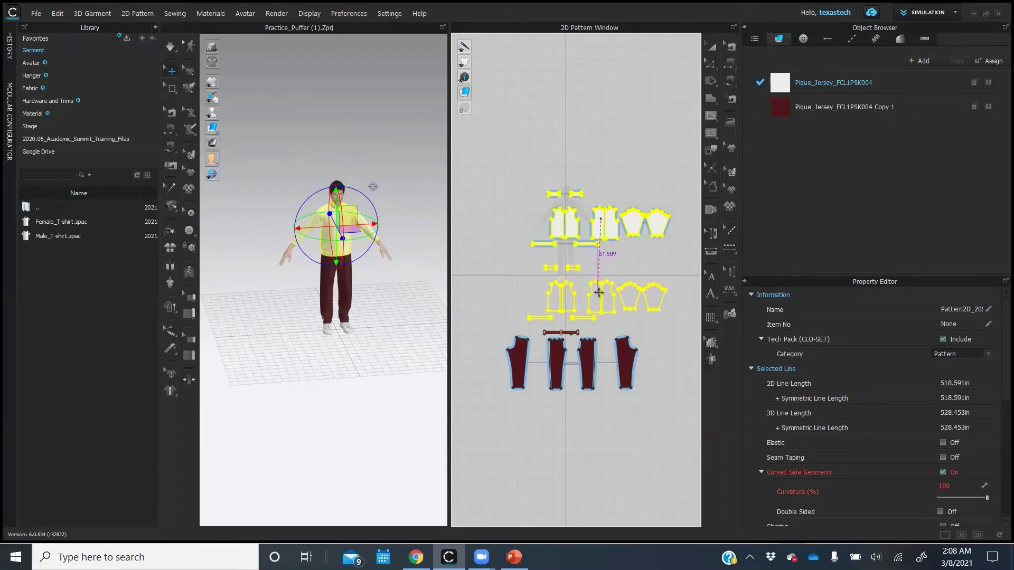
left_click(599, 292)
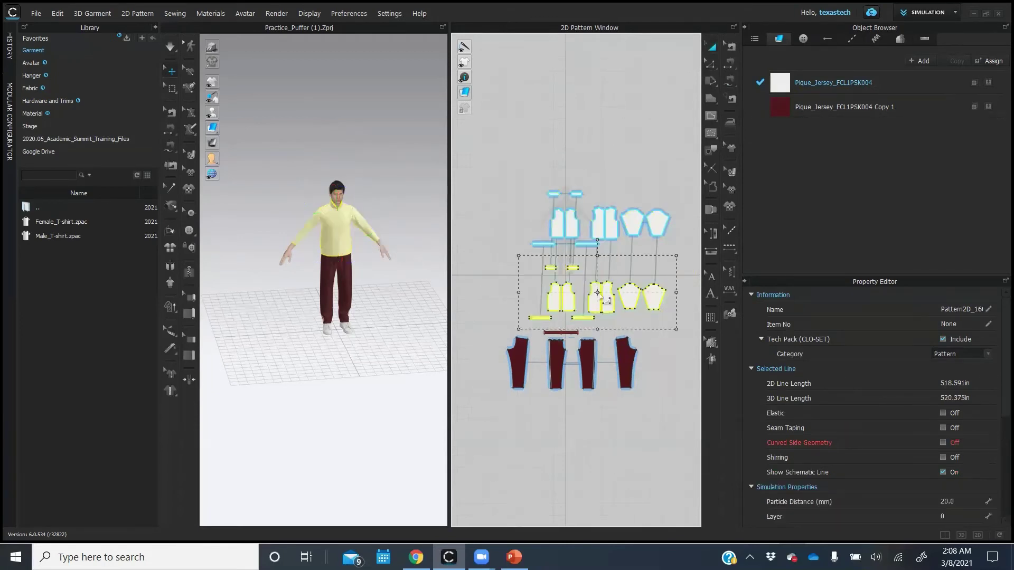
left_click(615, 153)
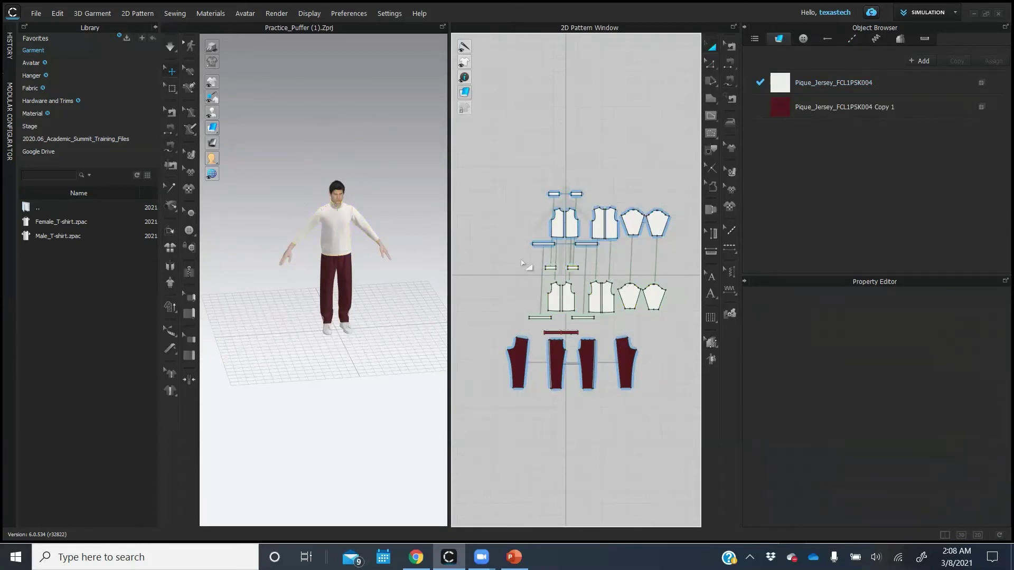
- Undo the layer cloning of the top's patterns
left_click_drag(511, 255, 669, 333)
left_click(618, 171)
key("ctrl+z")
key("ctrl+z")
key("ctrl+z")
key("ctrl+z")
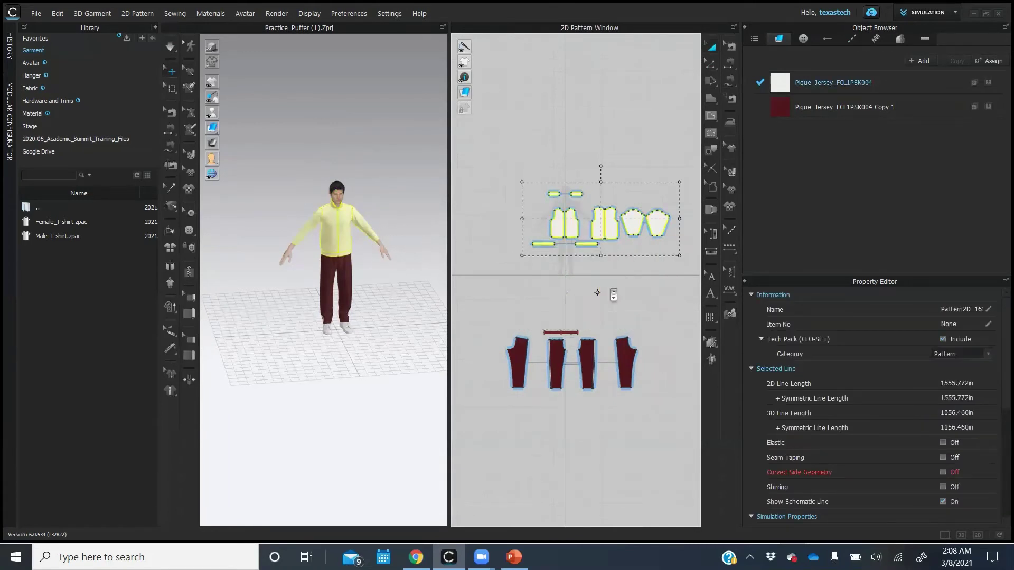
scroll(617, 295, "up", 3)
left_click(519, 266)
middle_click_drag(540, 285, 586, 326)
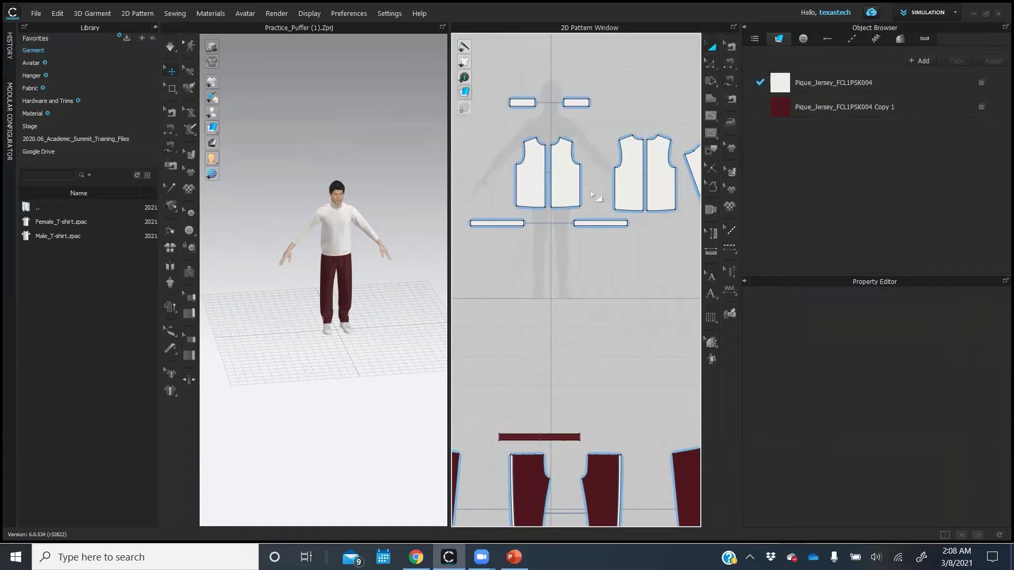
left_click(710, 64)
left_click(581, 189)
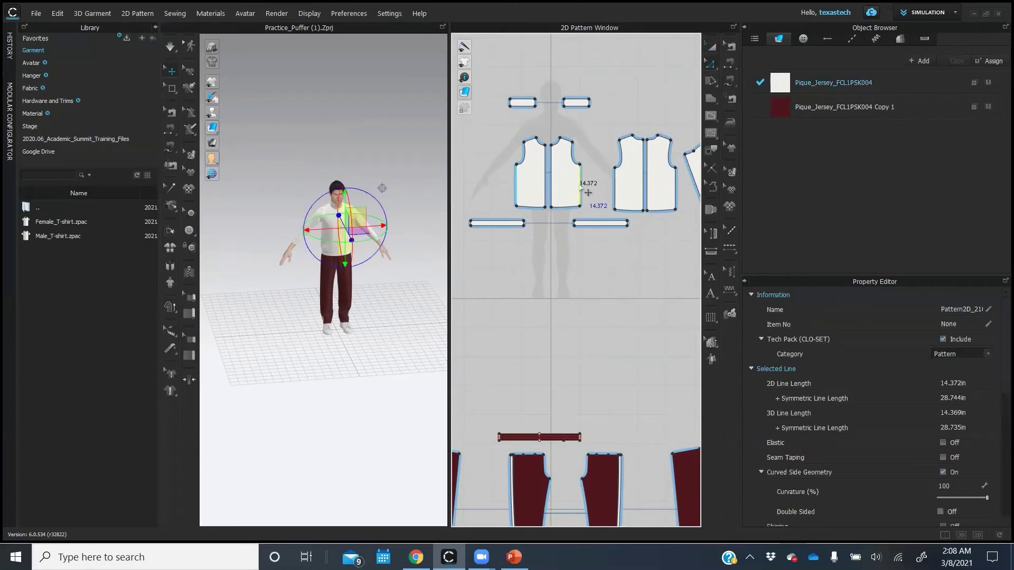
left_click(551, 185, "shift")
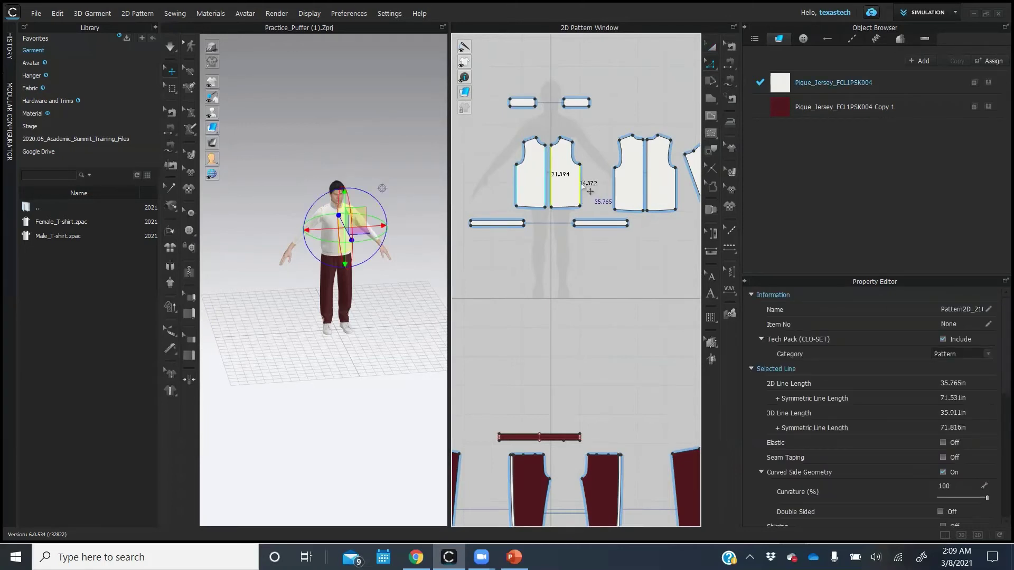
right_click(582, 184)
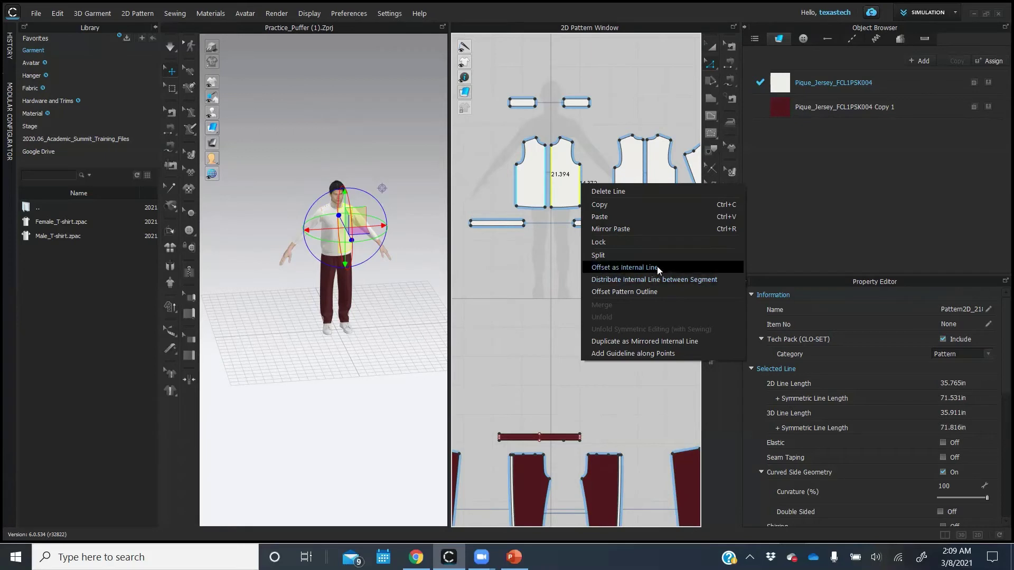
left_click(684, 172)
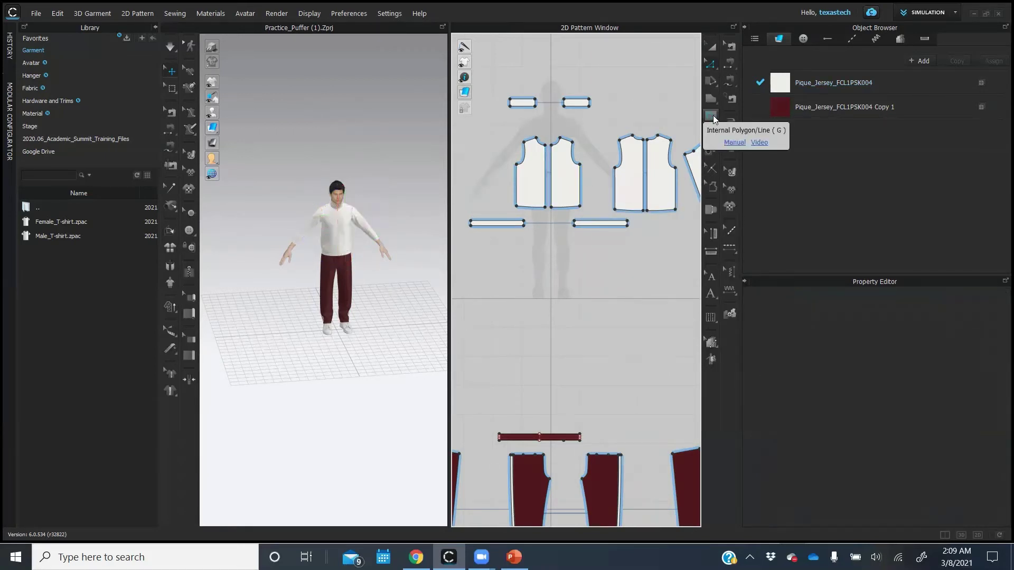
- Draw a freeform zigzag internal line inside the front bodice panel using Internal Polygon/Line
left_click(713, 115)
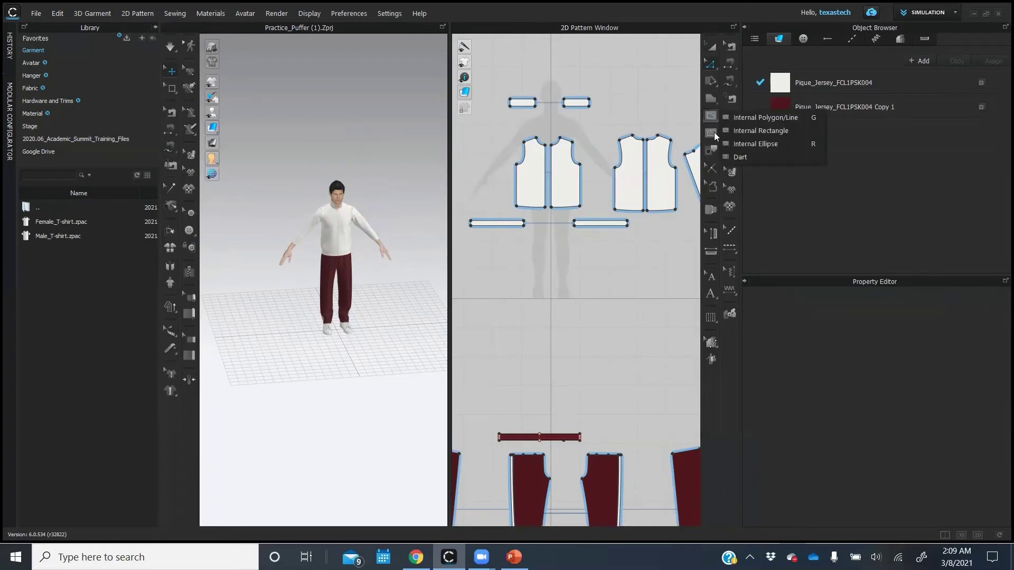
left_click(755, 118)
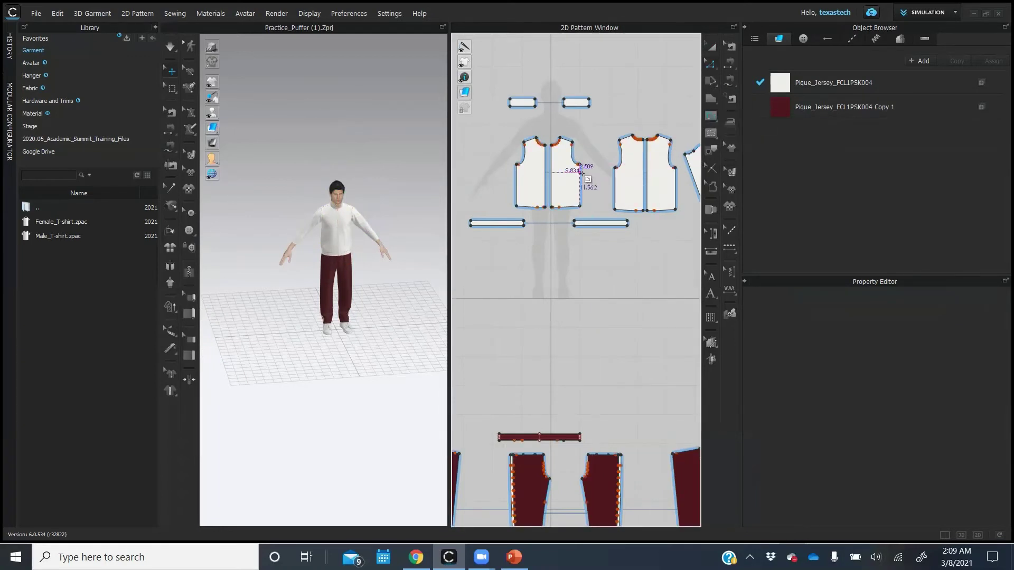
left_click(556, 164)
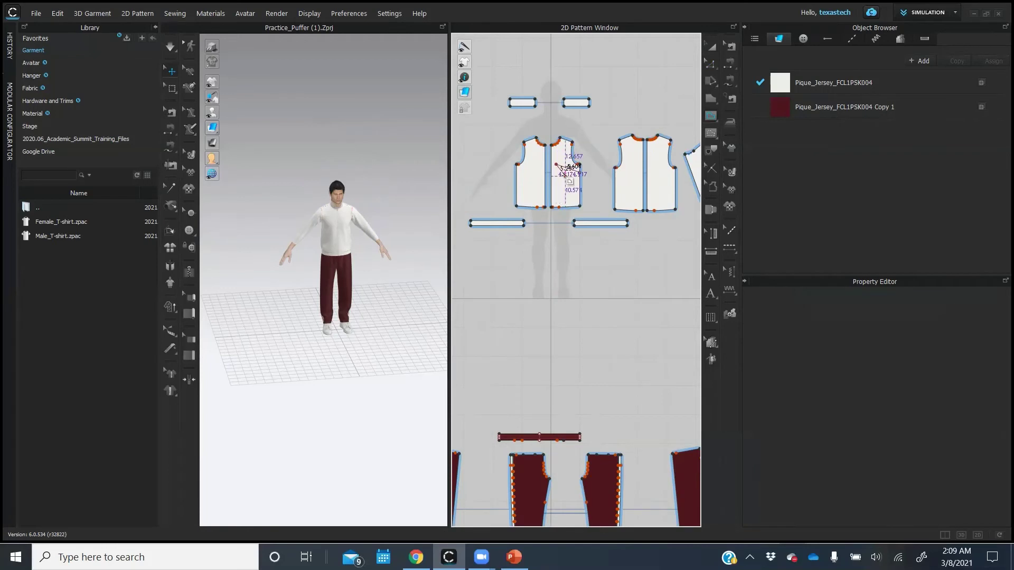
left_click(573, 187)
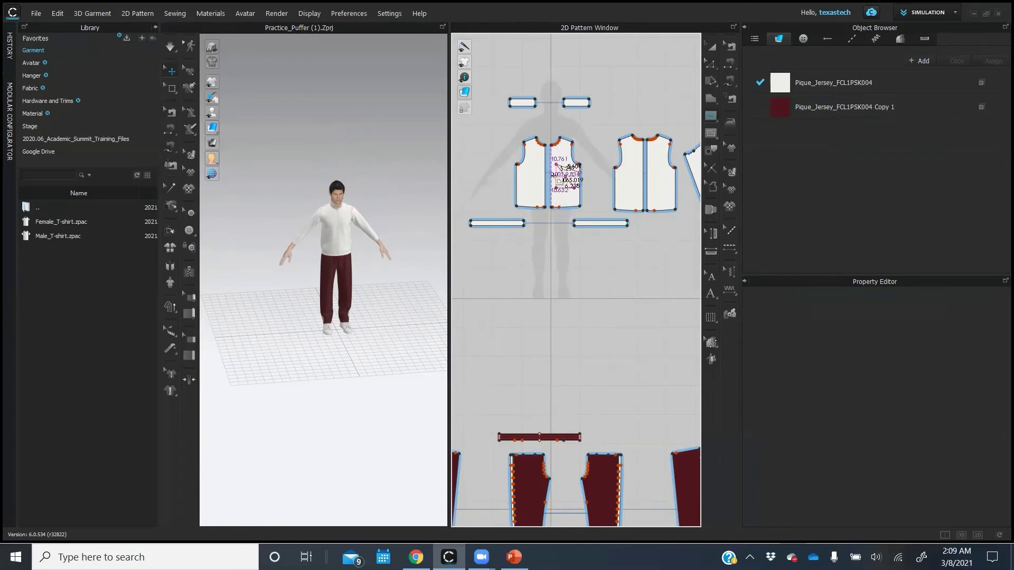
double_click(554, 176)
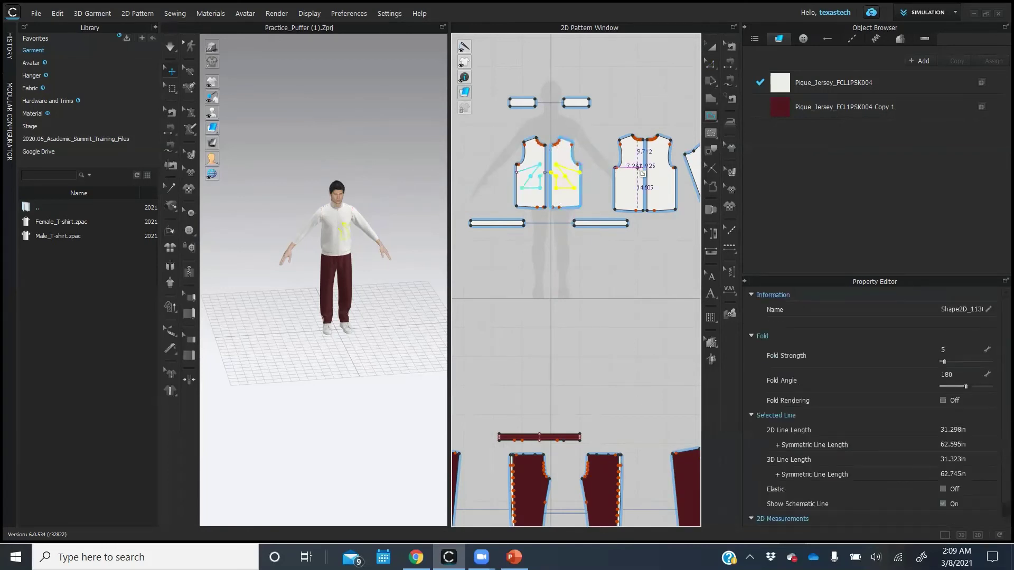
- Distribute 3 internal lines between the front bodice's side seam and center front edges, with Perpendicular Direction enabled
left_click(710, 63)
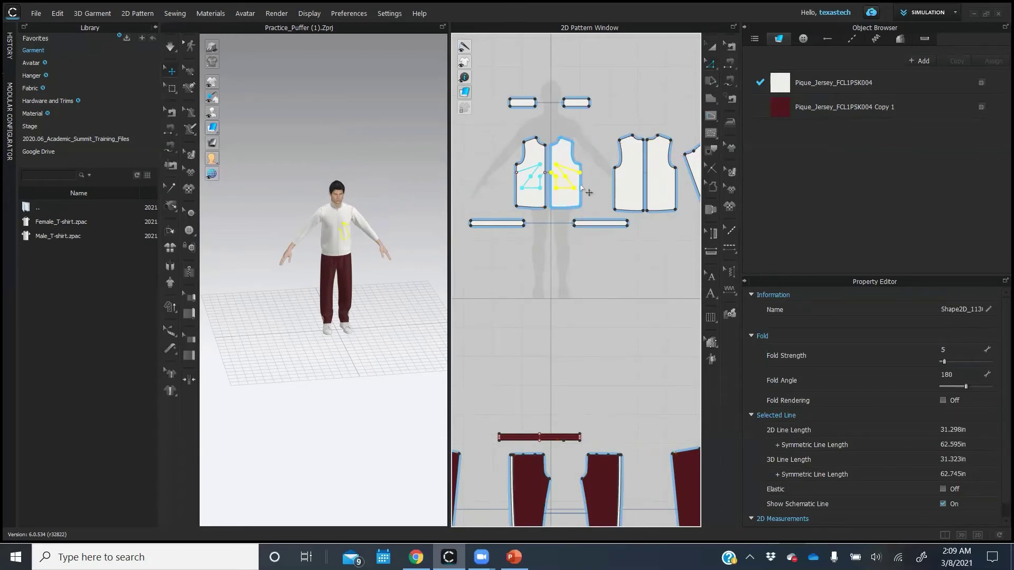
left_click(710, 99)
key("z")
left_click(581, 191)
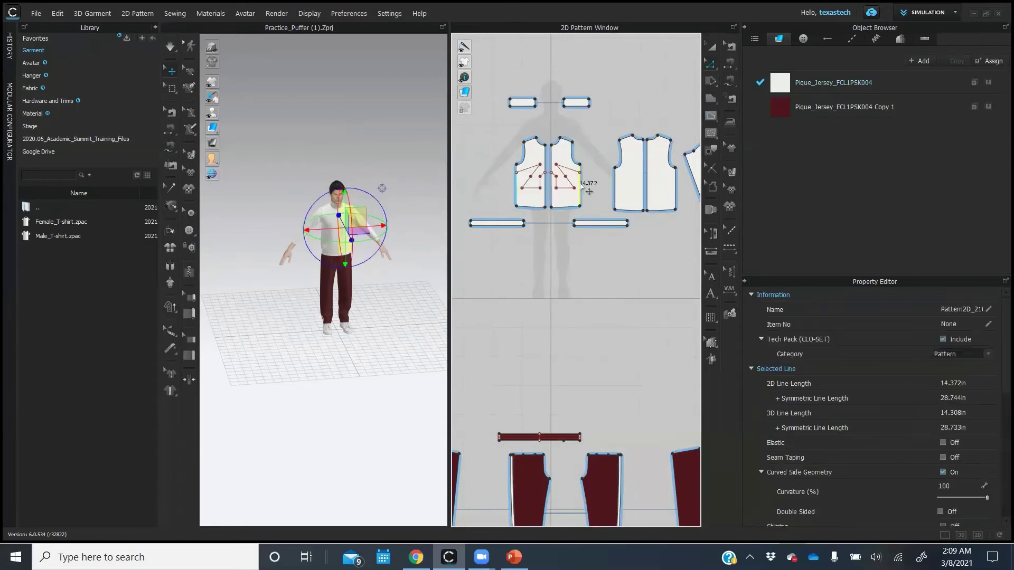
left_click(551, 182, "shift")
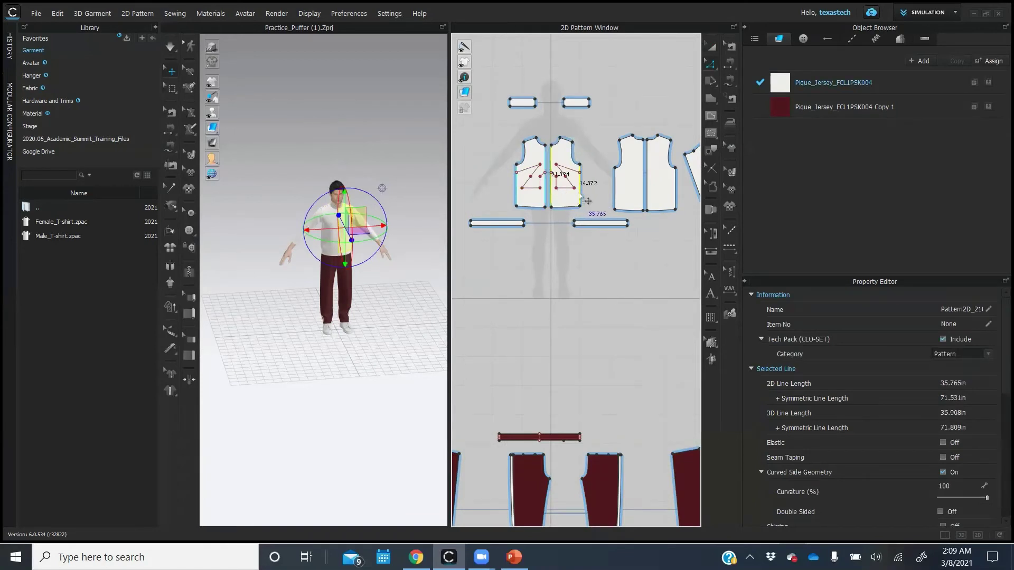
right_click(580, 193)
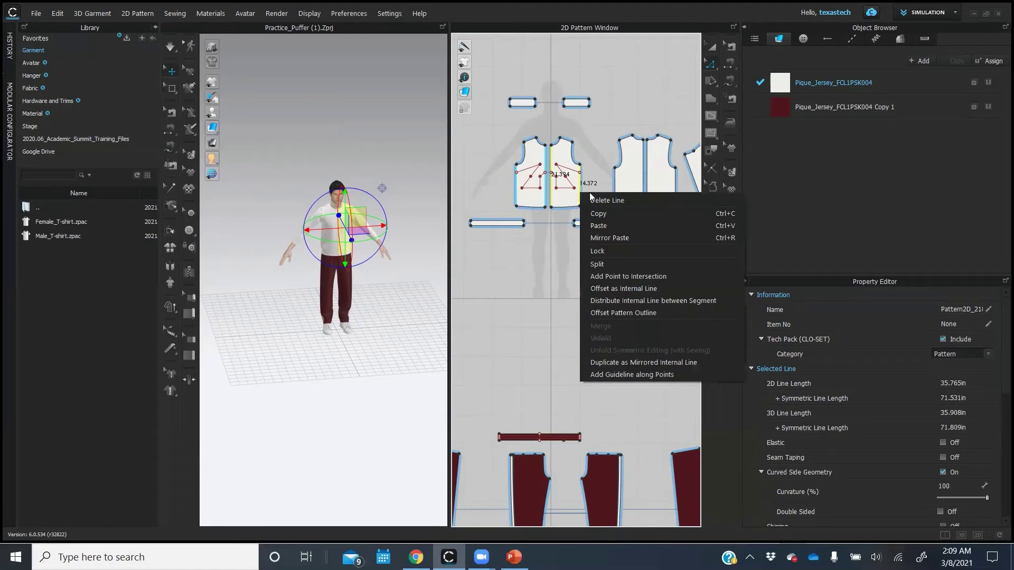
left_click(685, 299)
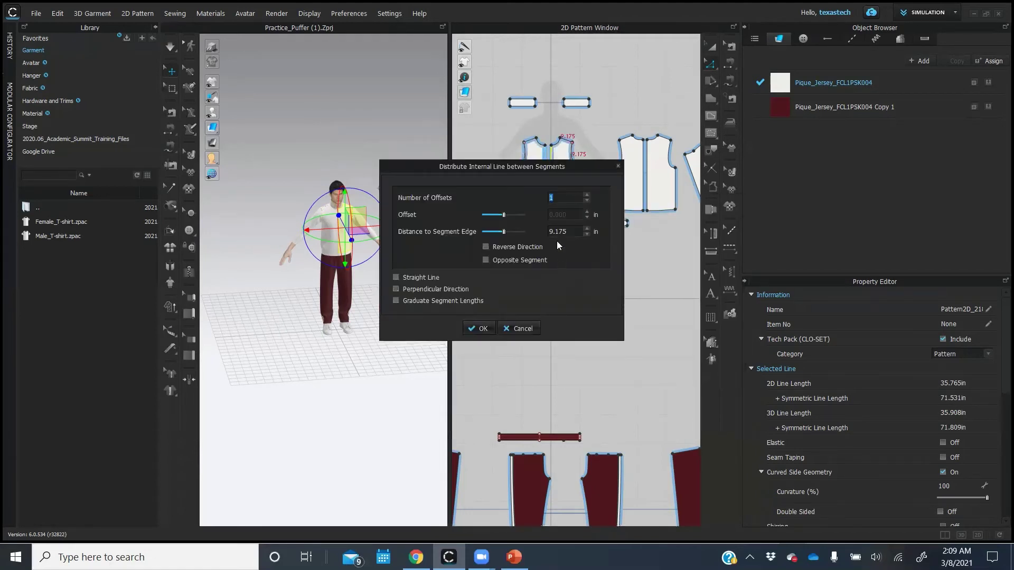
left_click(587, 193)
left_click(587, 194)
left_click_drag(505, 170, 383, 124)
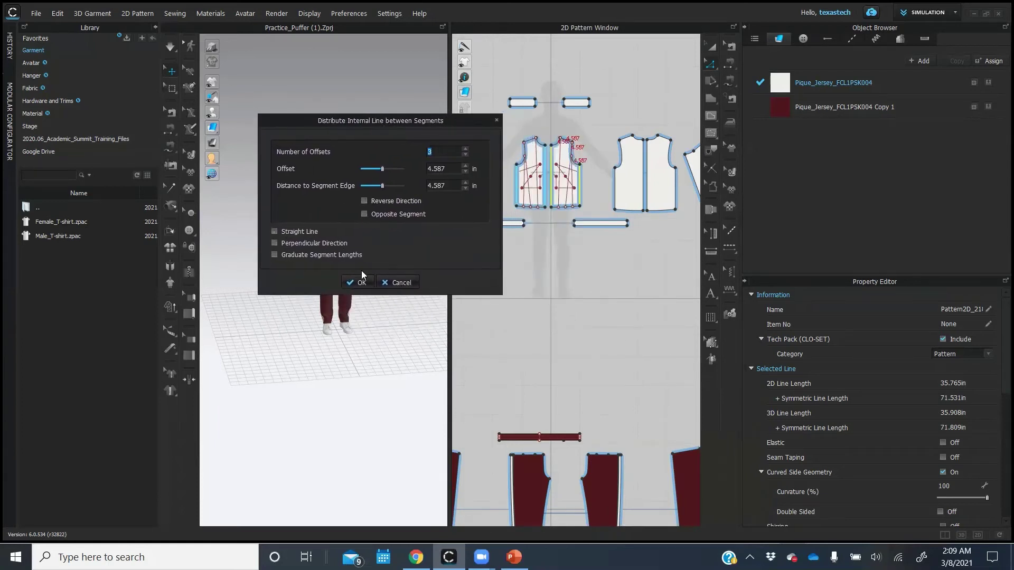
left_click(307, 244)
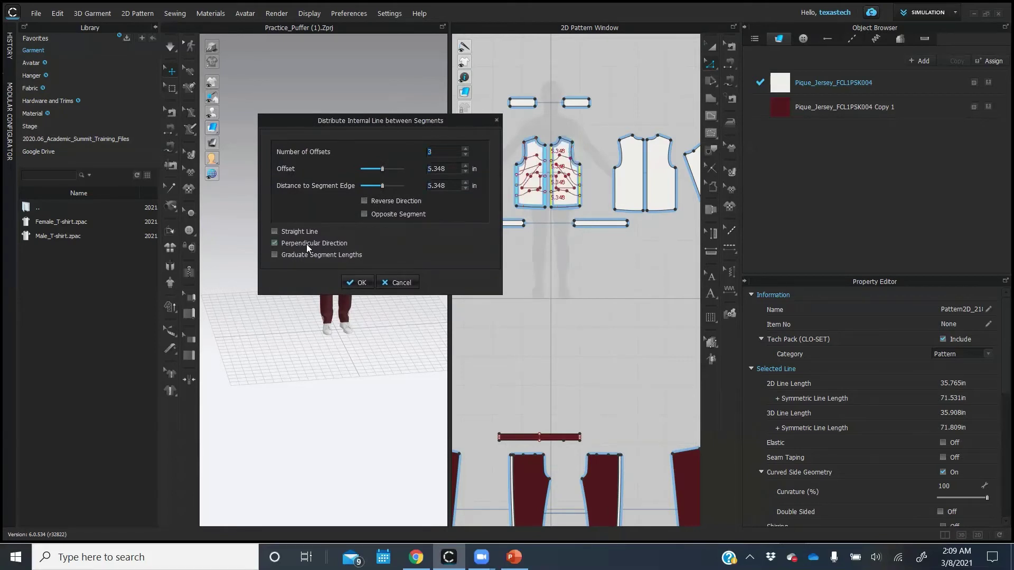
left_click(357, 283)
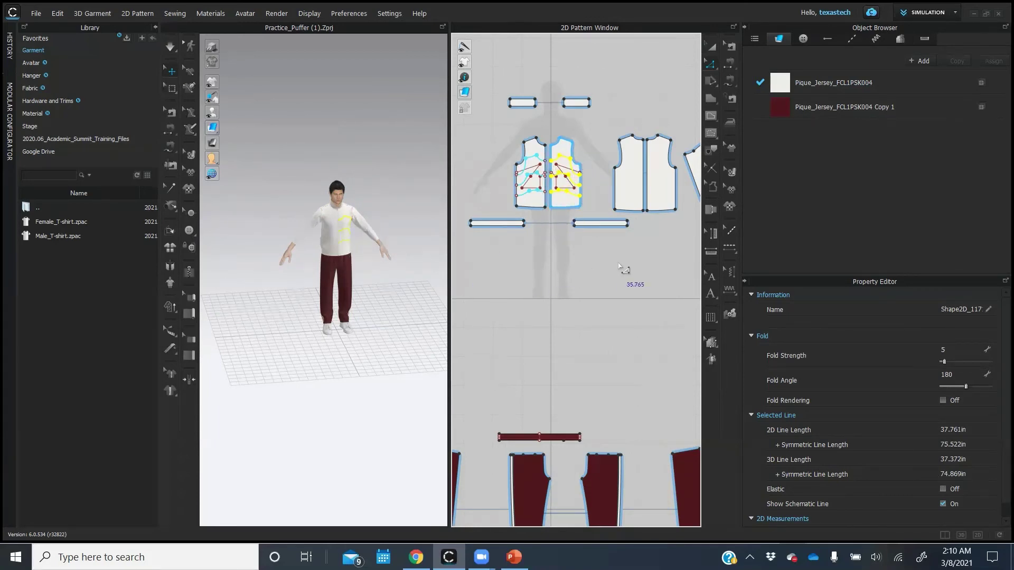
- Distribute 3 internal lines between the two underarm seam edges of the sleeve, with Graduate Segment Lengths enabled
scroll(575, 270, "down", 2)
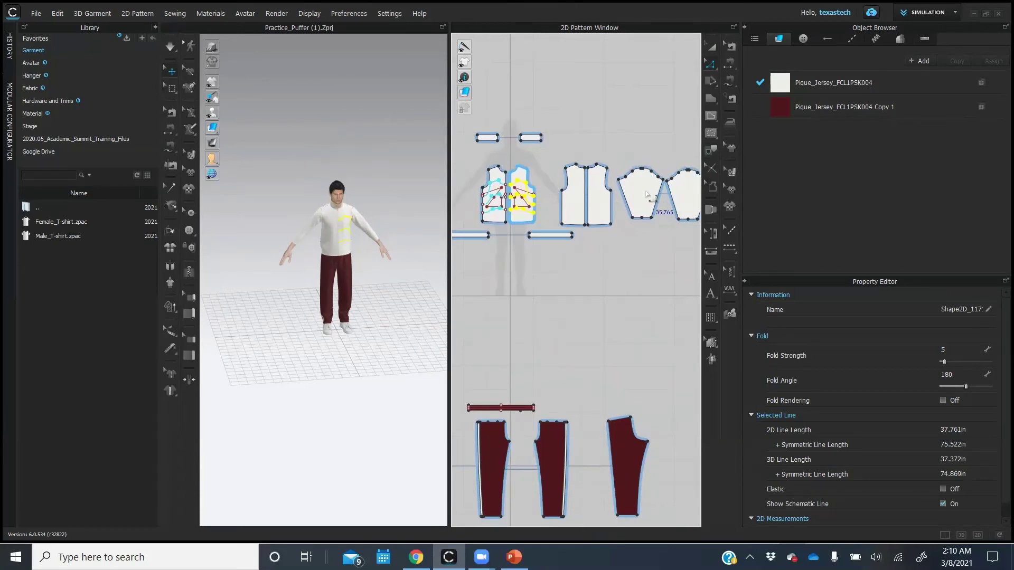
left_click(663, 201)
left_click(627, 203, "shift")
right_click(658, 200)
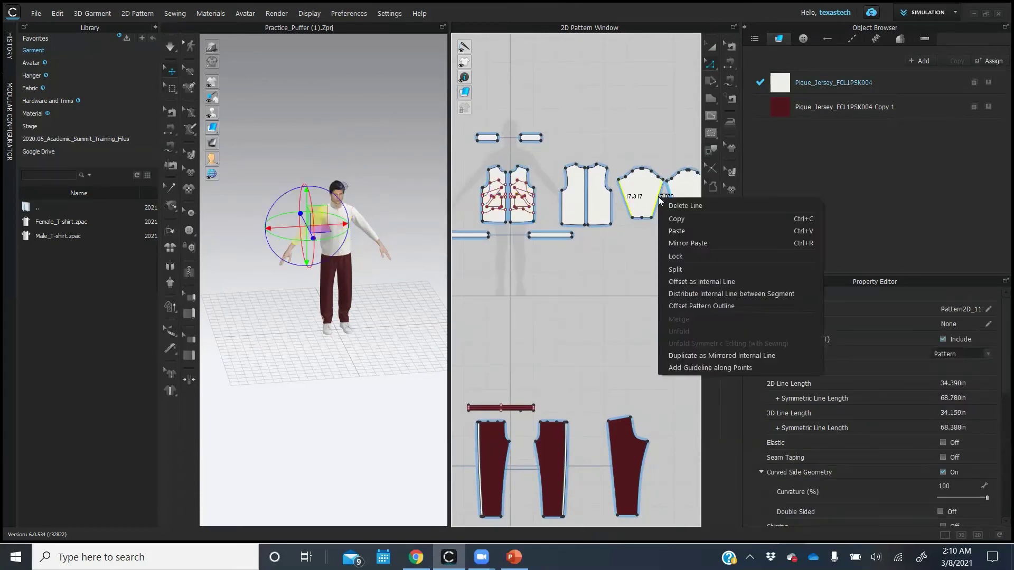
left_click(737, 296)
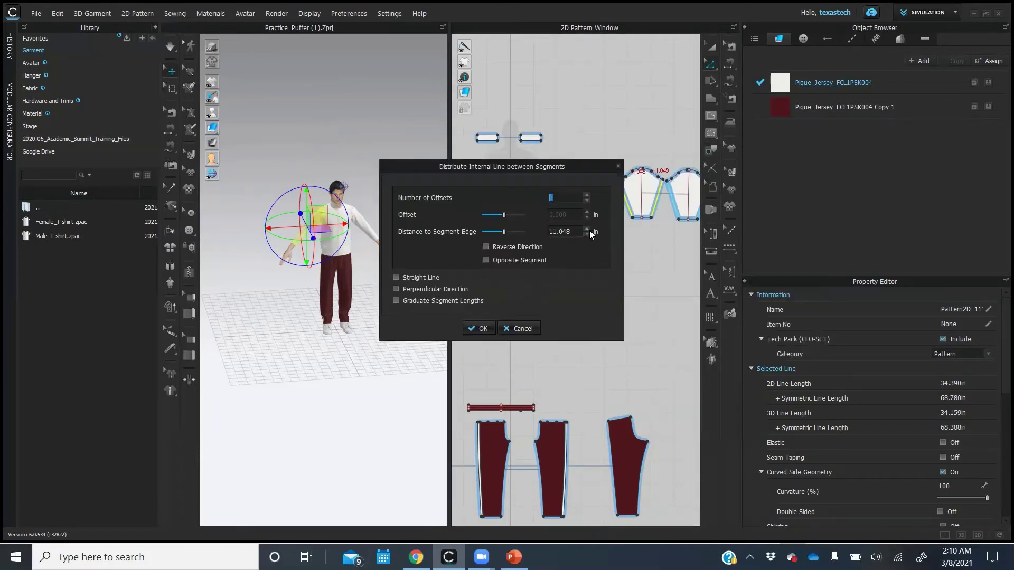
left_click(586, 194)
left_click(587, 195)
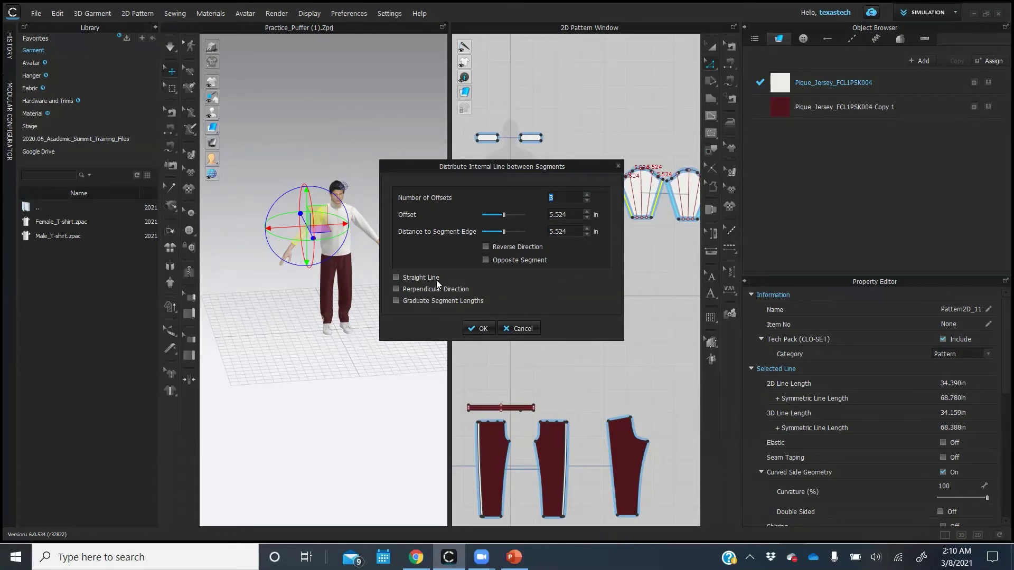
left_click(439, 300)
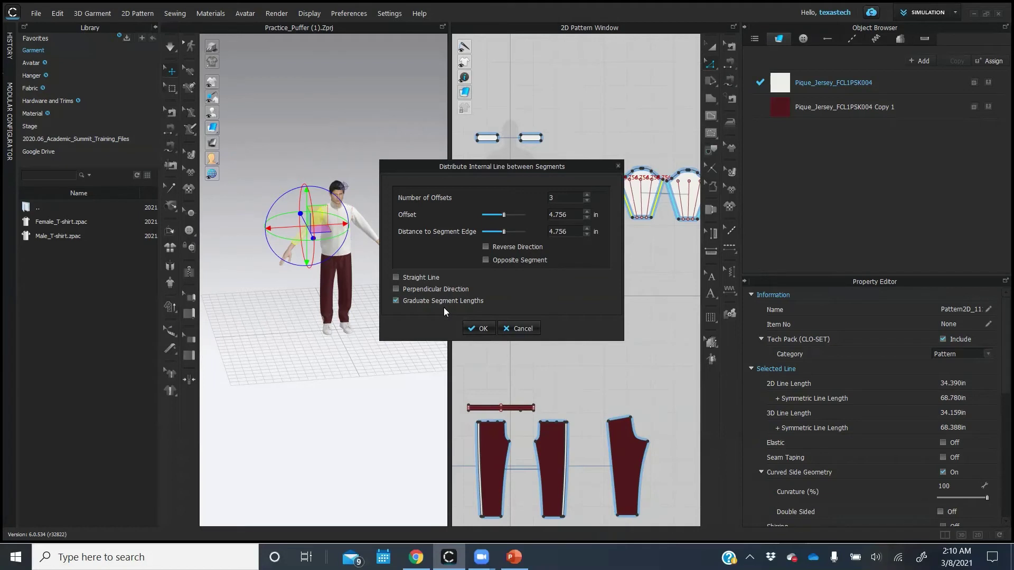
left_click(482, 329)
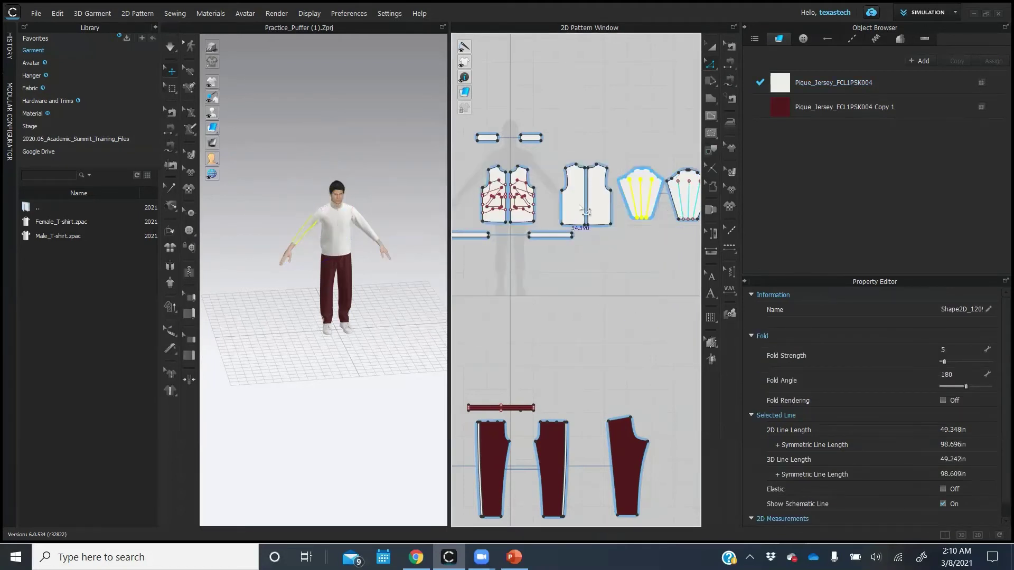
- Distribute 3 internal lines between the back bodice's side seam and center back edge
left_click(611, 209)
left_click(588, 208, "shift")
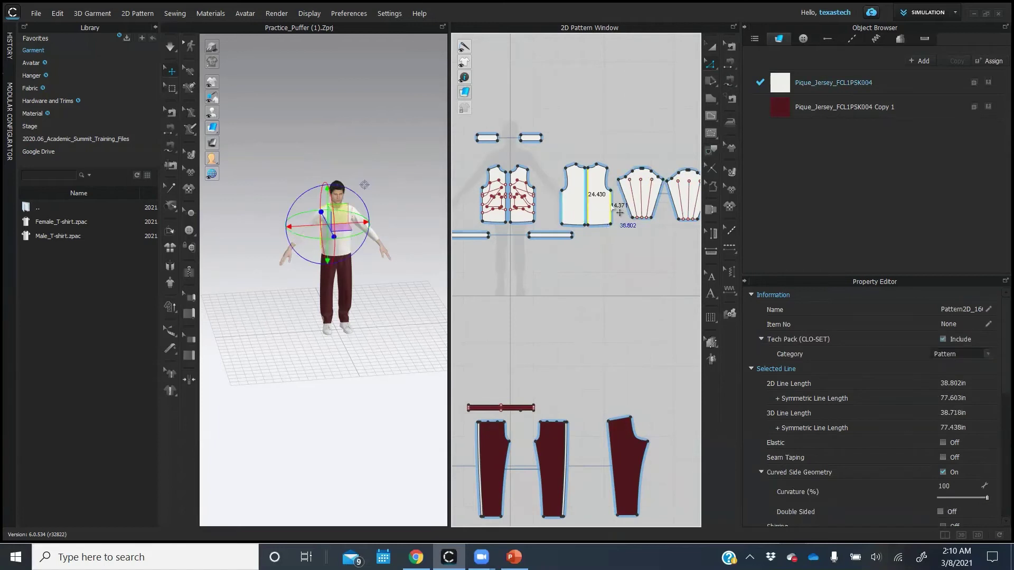
right_click(620, 213)
left_click(688, 302)
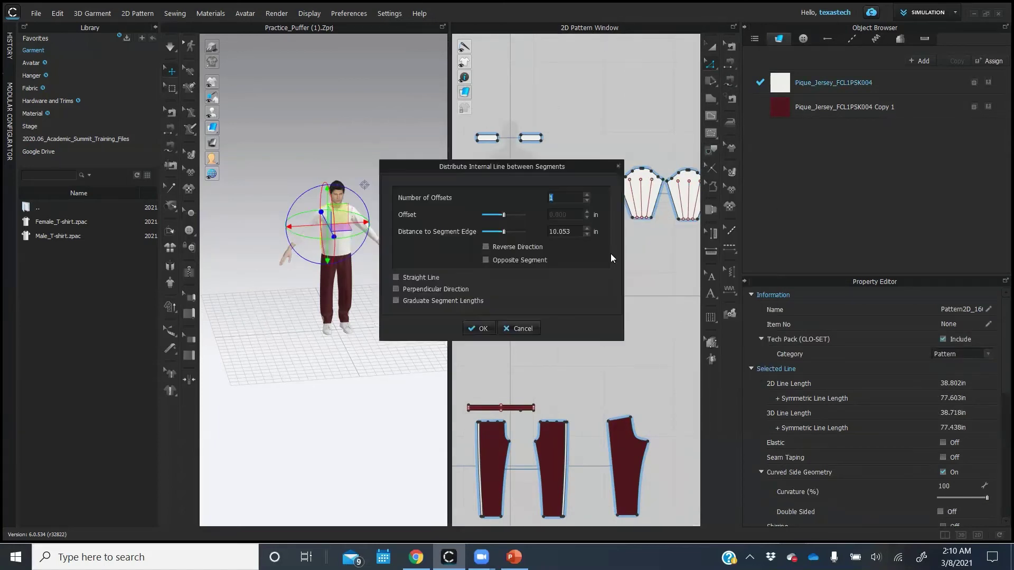
left_click(432, 279)
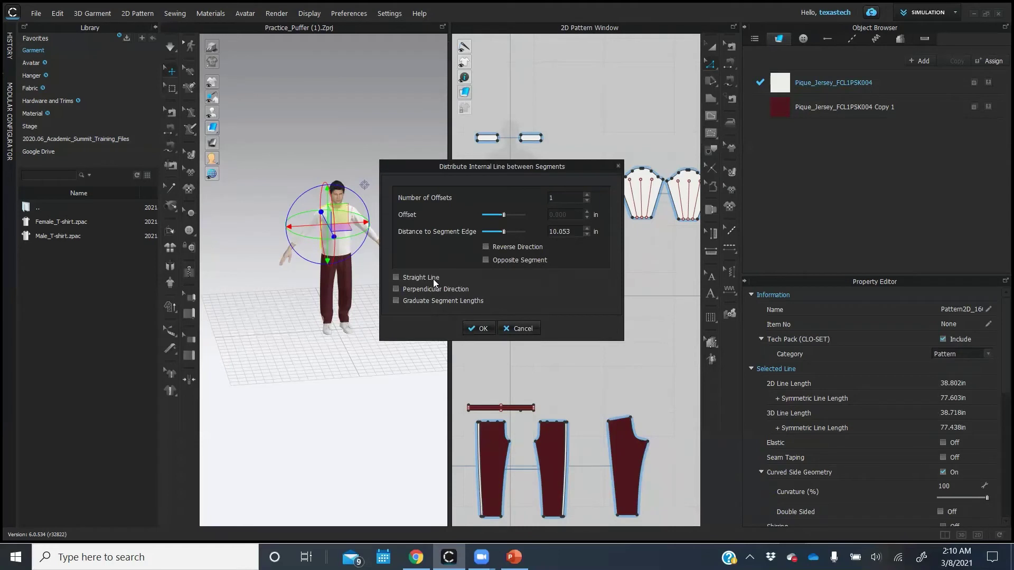
left_click(587, 195)
left_click(587, 194)
left_click(484, 329)
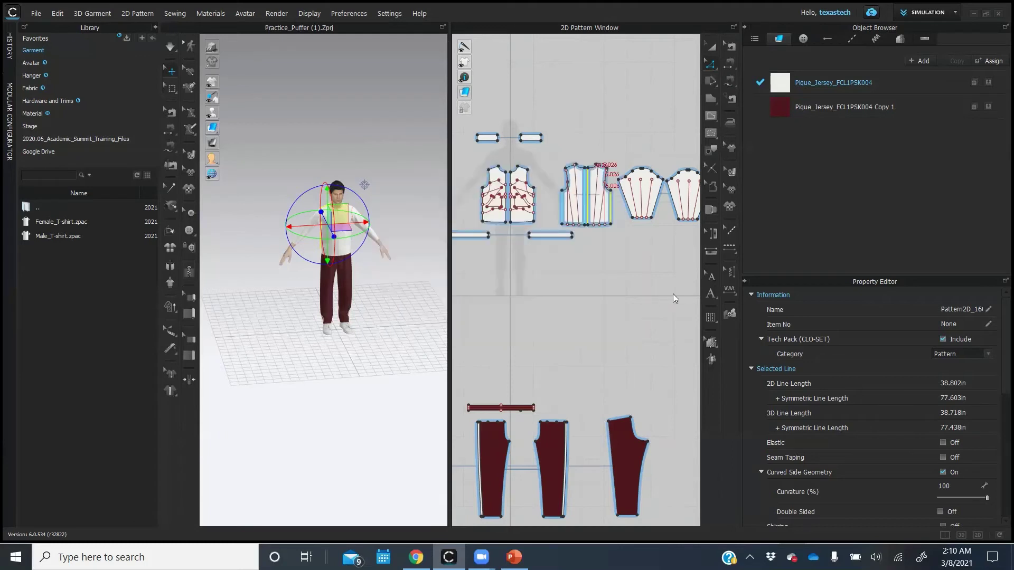
- Layer-clone all the quilted white top patterns as under layers and place the copies between the originals and the trousers
scroll(640, 276, "down", 5)
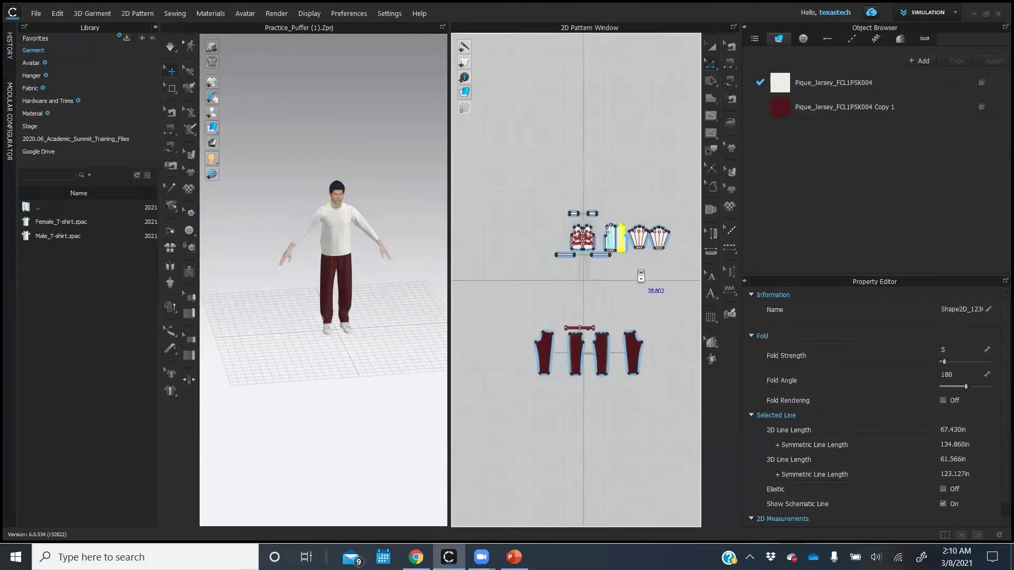
scroll(640, 276, "up", 6)
scroll(640, 279, "down", 3)
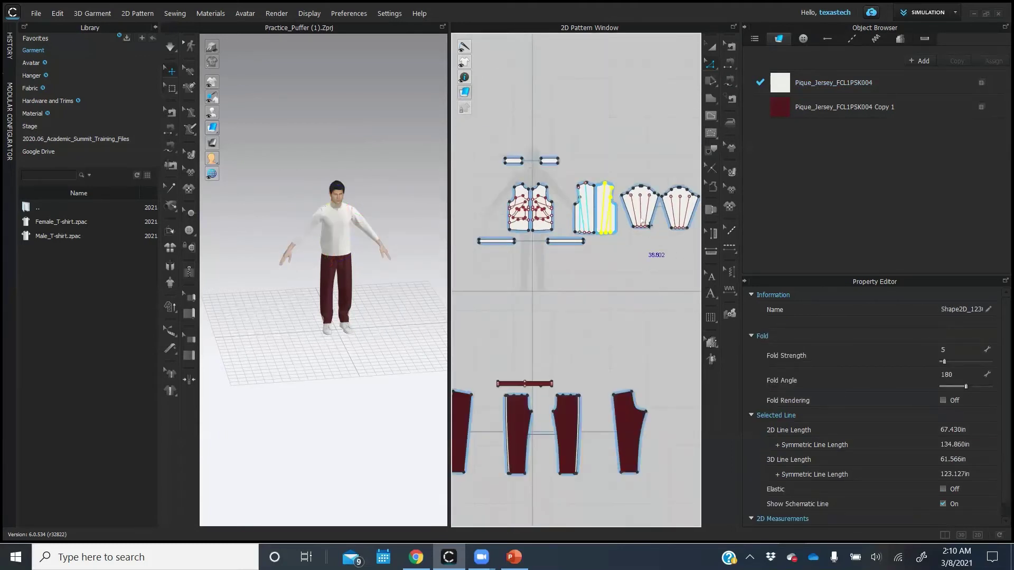
left_click(712, 46)
left_click_drag(466, 141, 683, 264)
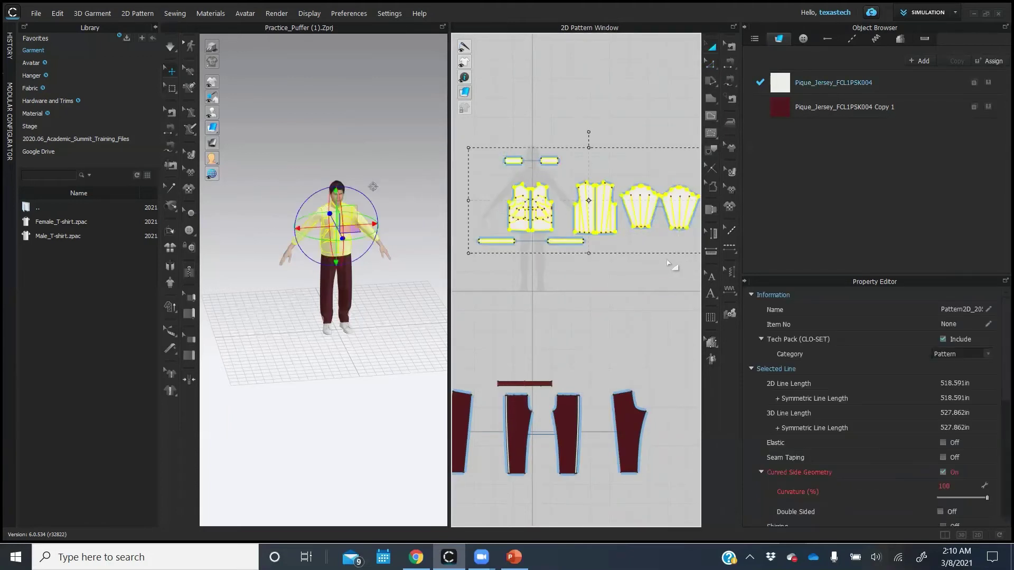
right_click(607, 202)
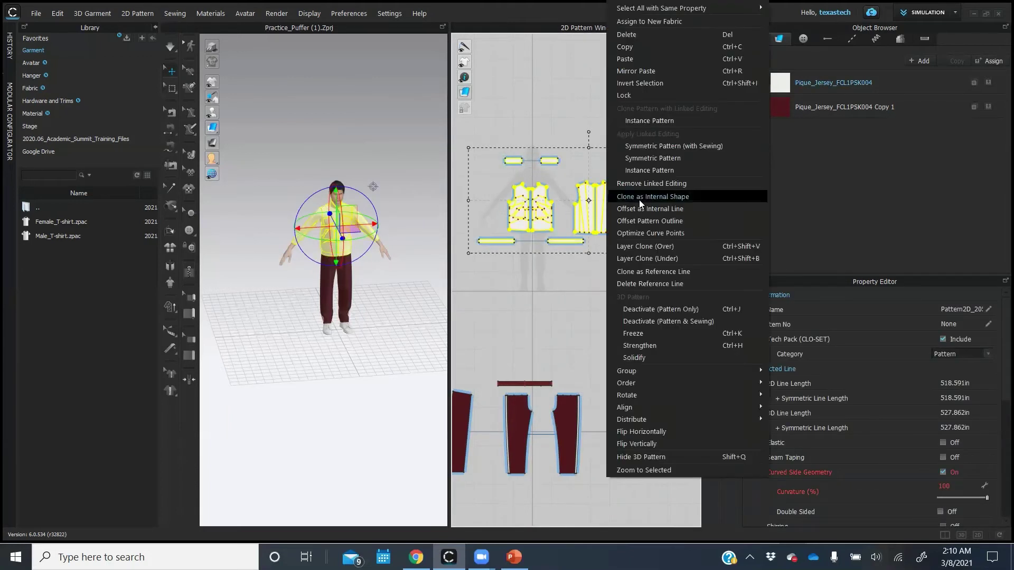
left_click(666, 259)
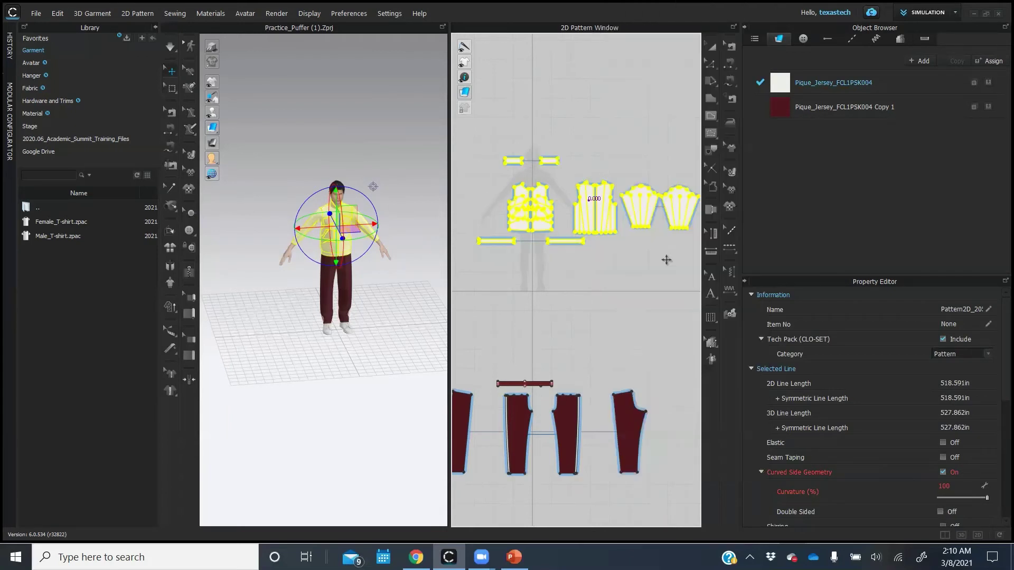
left_click(586, 313)
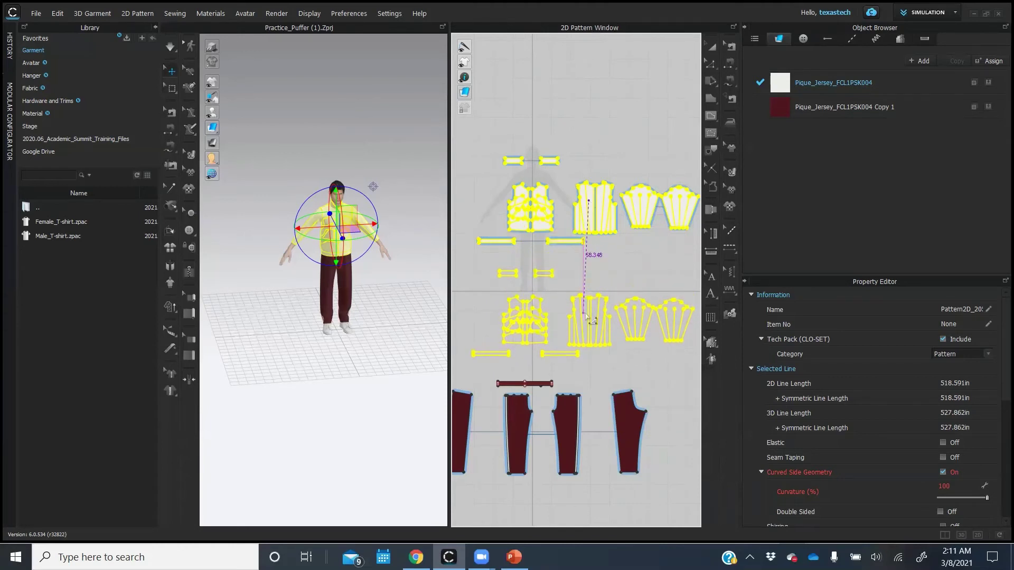
left_click(586, 316)
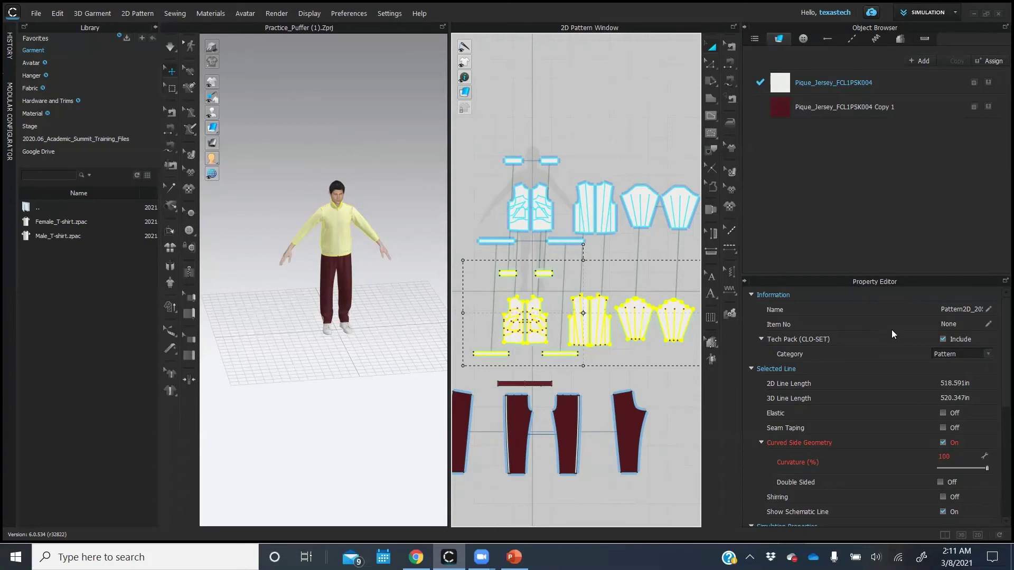
- Set the Pressure of the cloned under-layer patterns to -20
scroll(893, 340, "down", 3)
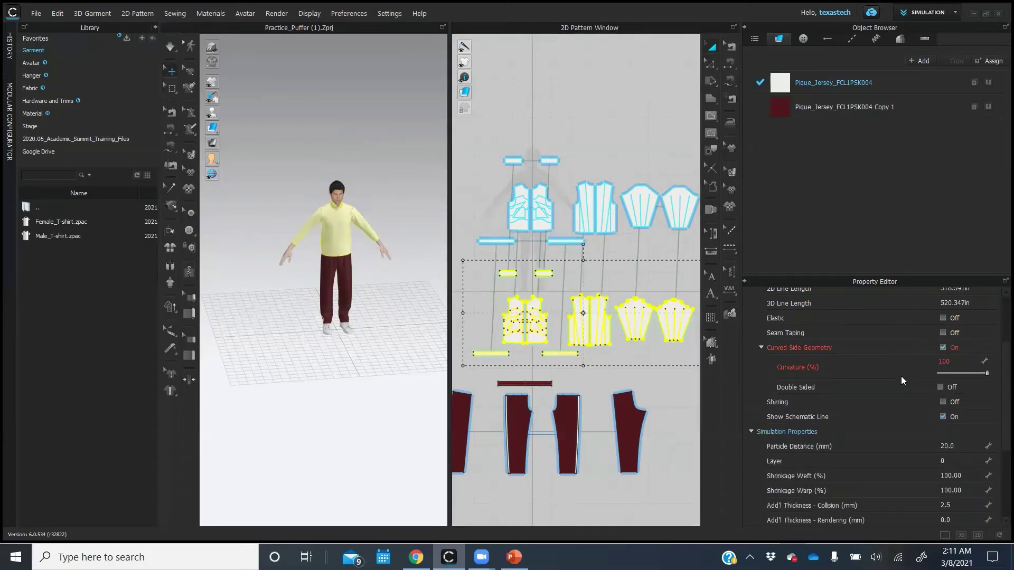
scroll(902, 381, "down", 4)
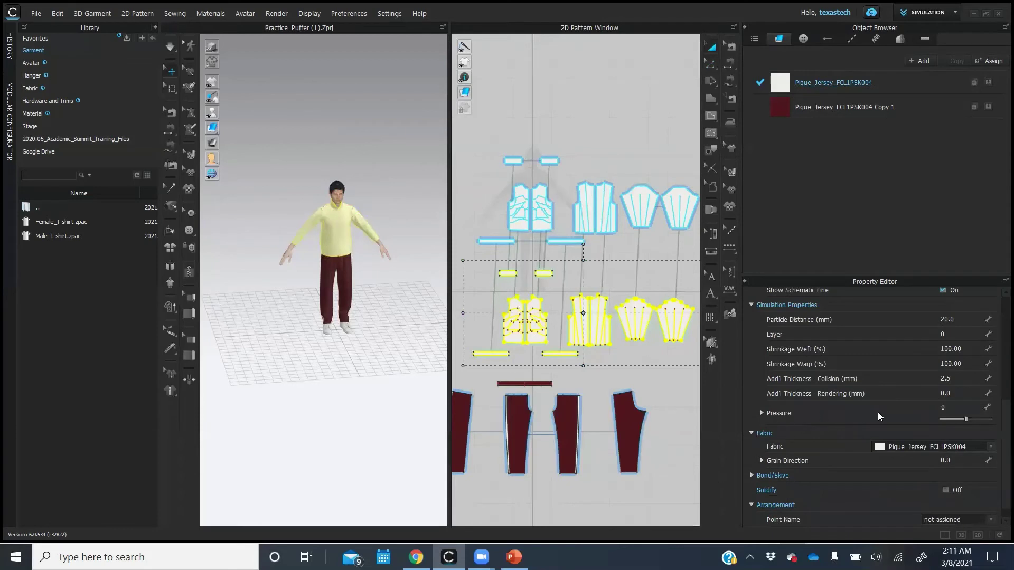
left_click(947, 407)
type("-20")
left_click(616, 135)
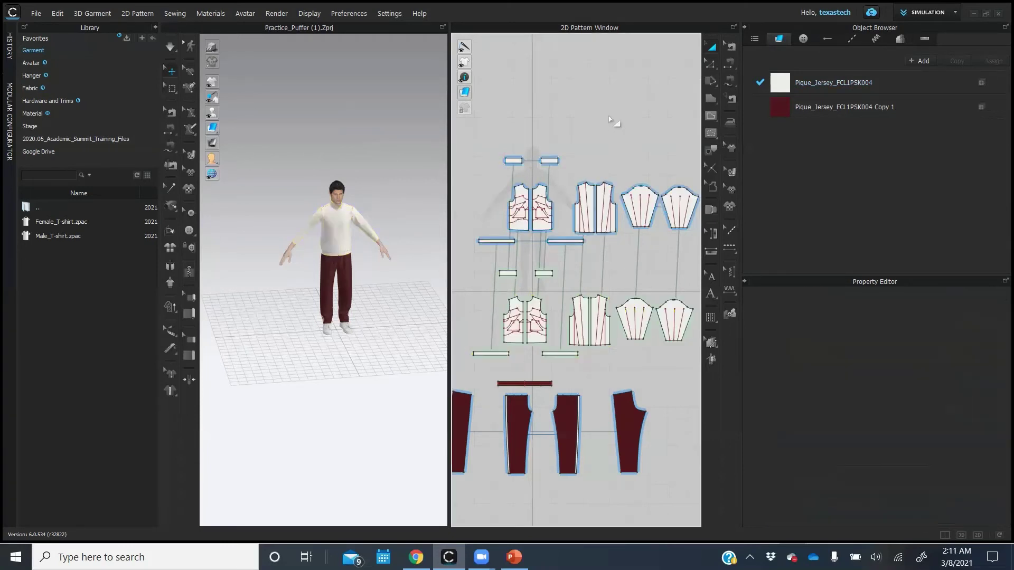
- Select all the original outer-layer top patterns and edit their Pressure value
left_click_drag(465, 143, 704, 252)
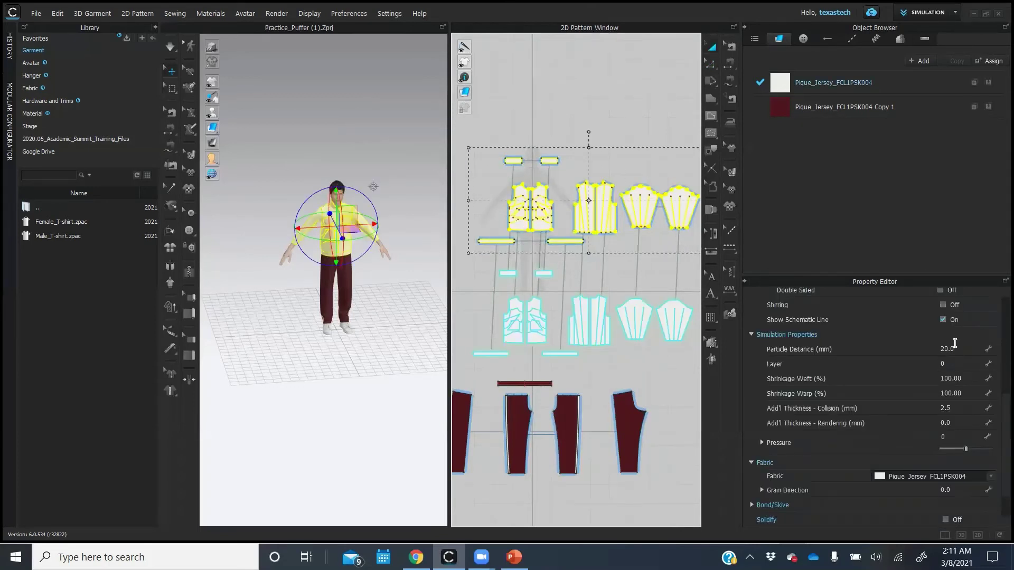
scroll(913, 442, "down", 1)
scroll(865, 454, "up", 3)
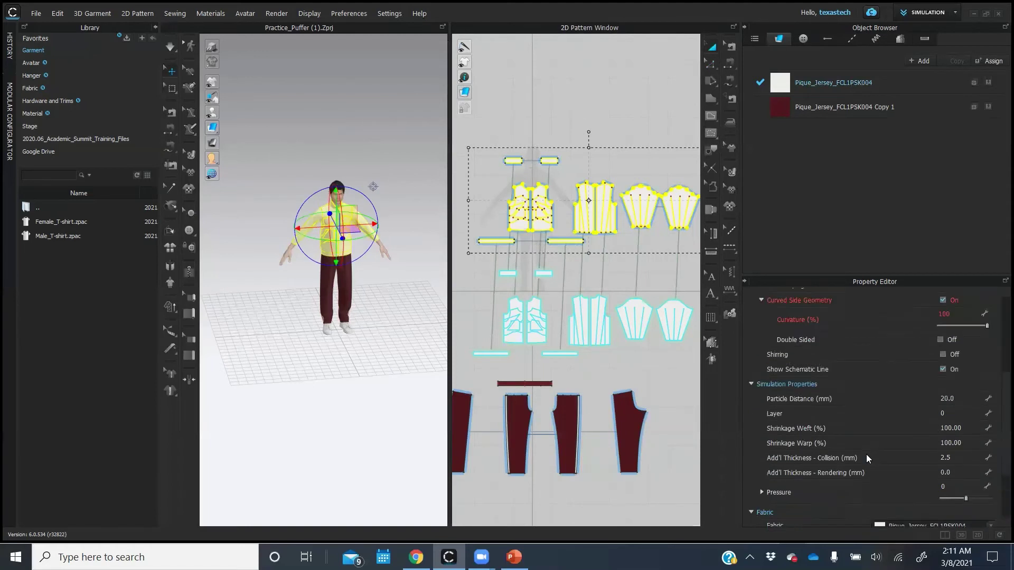
scroll(865, 453, "up", 2)
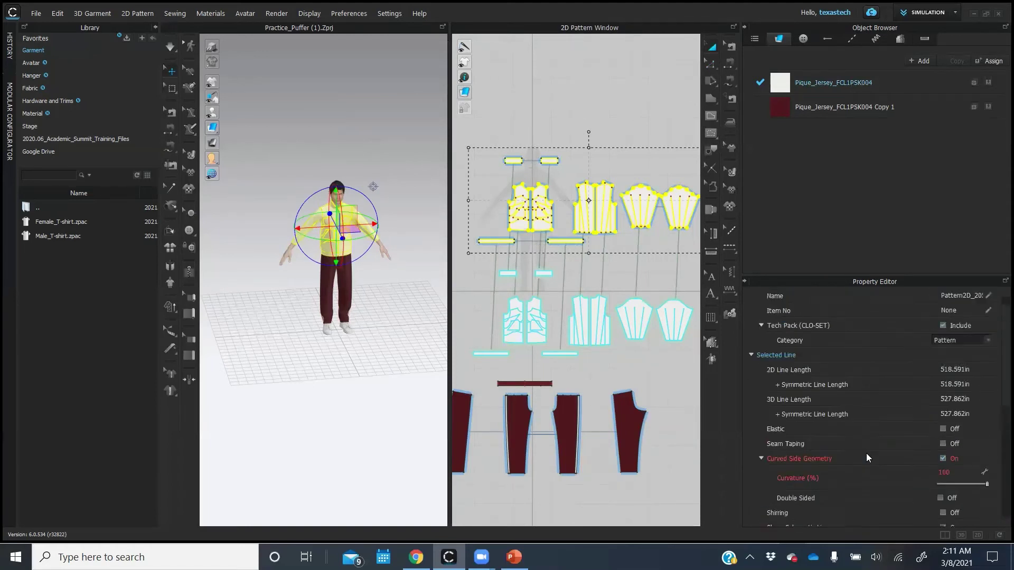
scroll(868, 455, "down", 3)
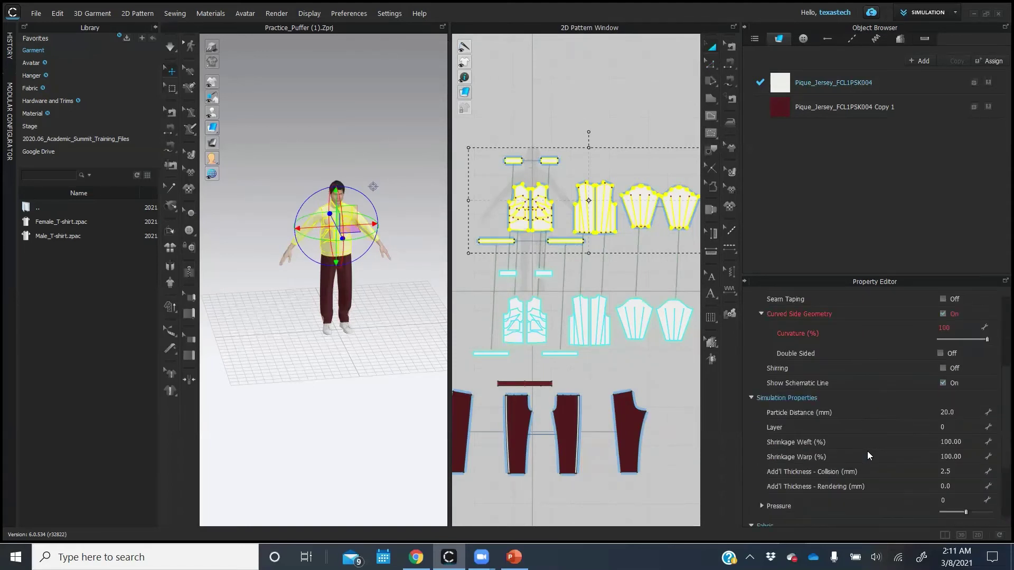
scroll(867, 451, "down", 1)
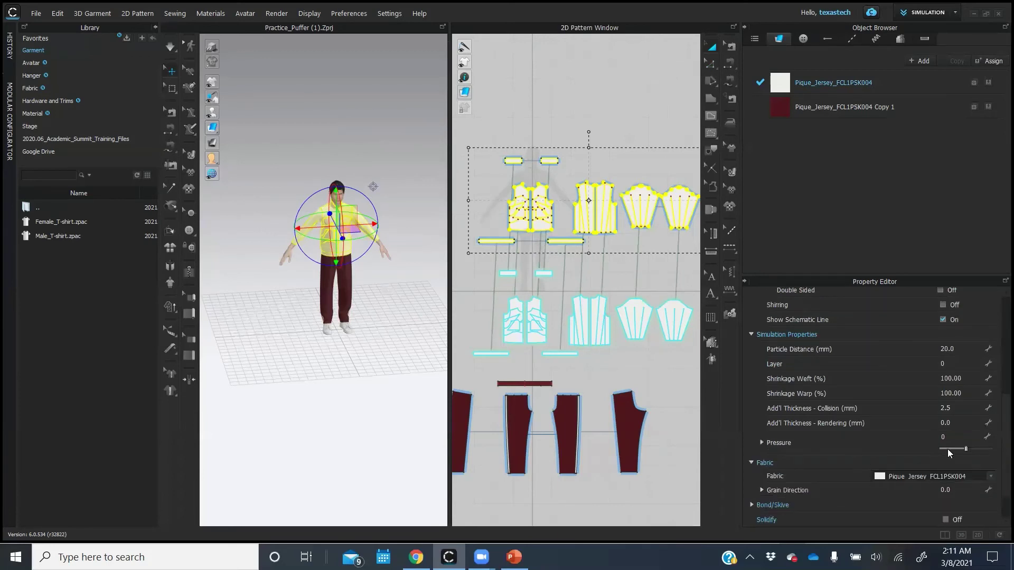
left_click(946, 438)
left_click(656, 85)
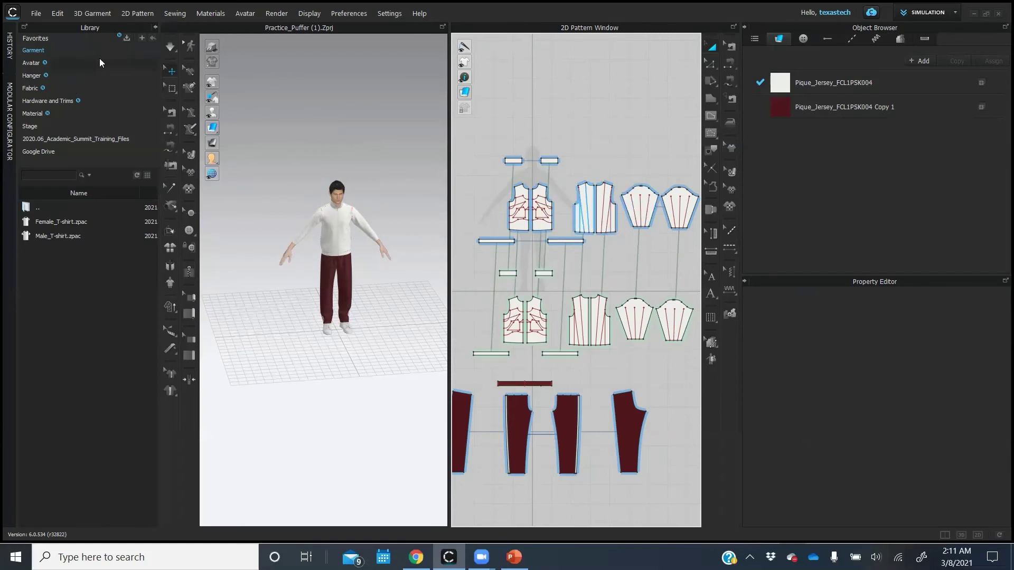
- Simulate the garment to inflate the quilted layers and inspect the puffer front up close
left_click(170, 46)
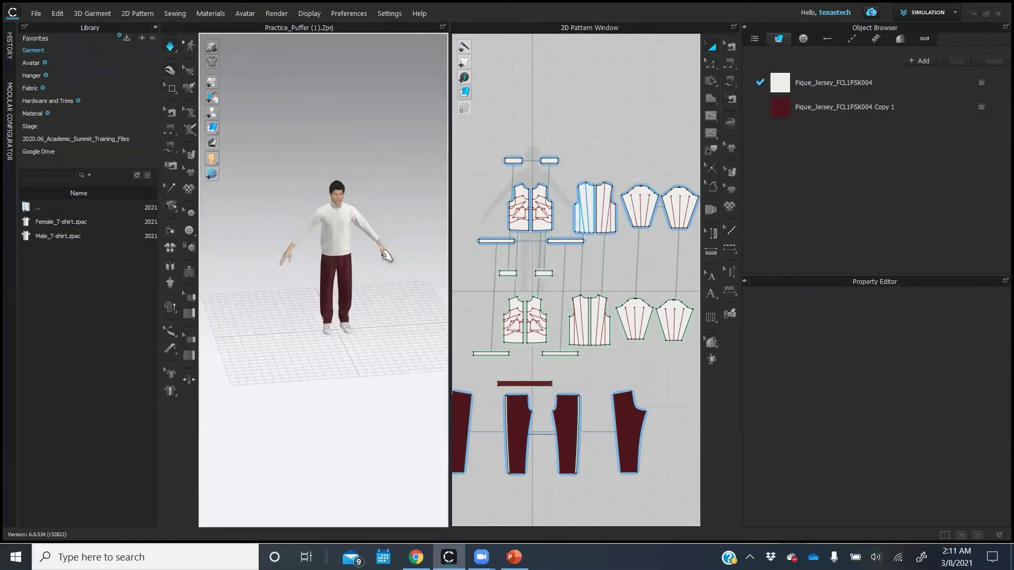
scroll(386, 258, "up", 3)
scroll(386, 258, "up", 8)
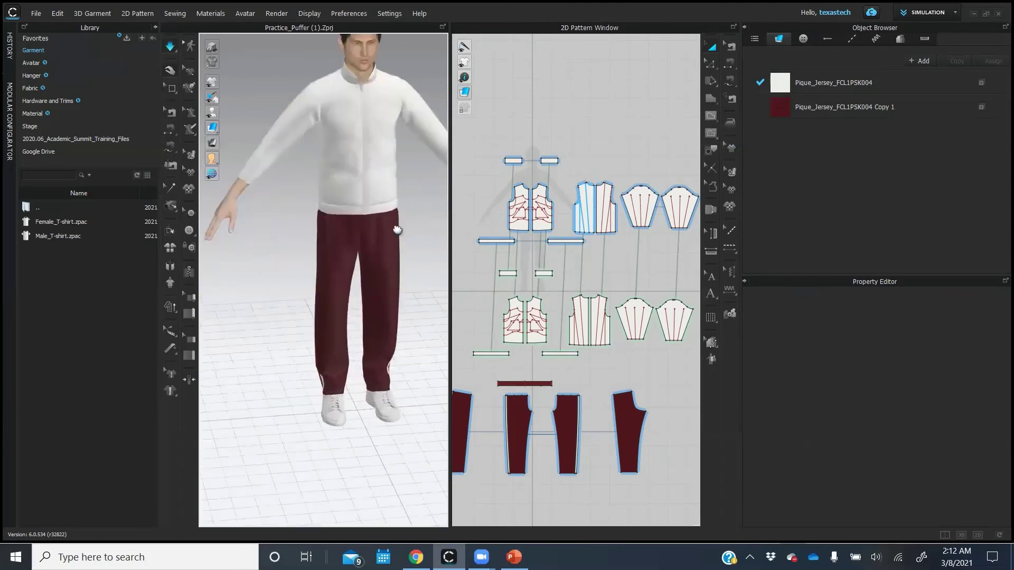
scroll(362, 265, "down", 2)
scroll(359, 250, "up", 5)
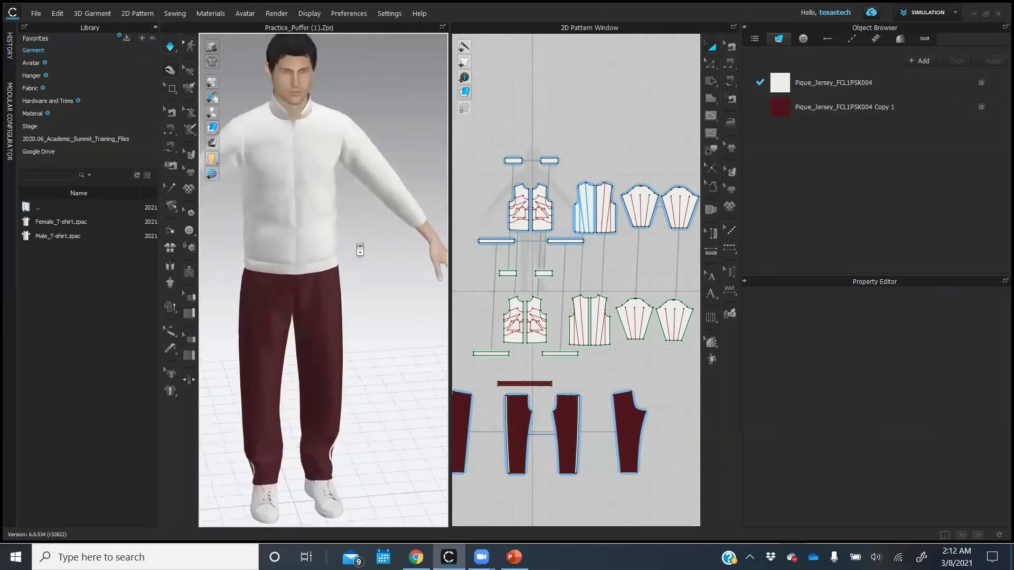
scroll(360, 250, "up", 4)
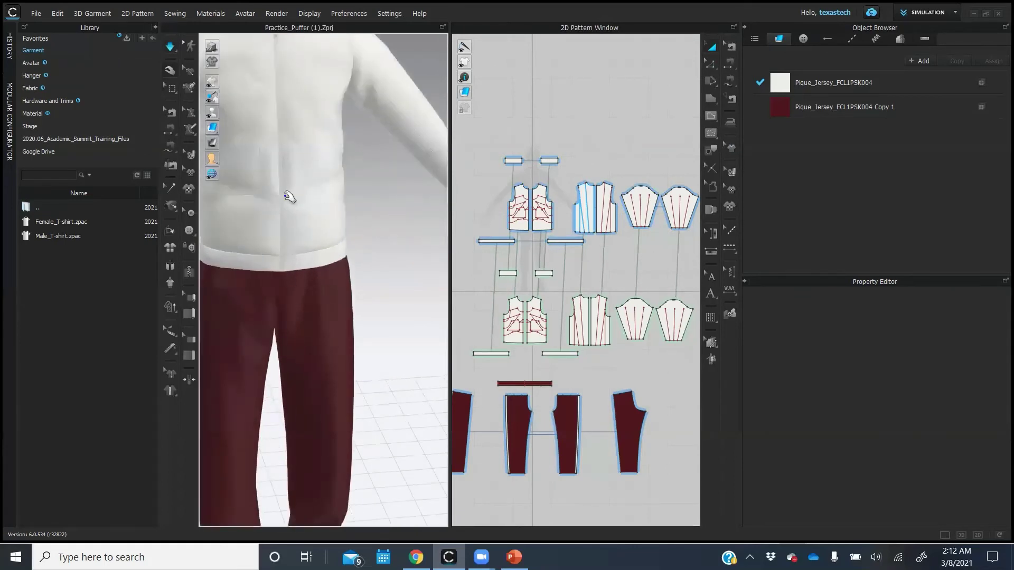
middle_click_drag(294, 197, 349, 208)
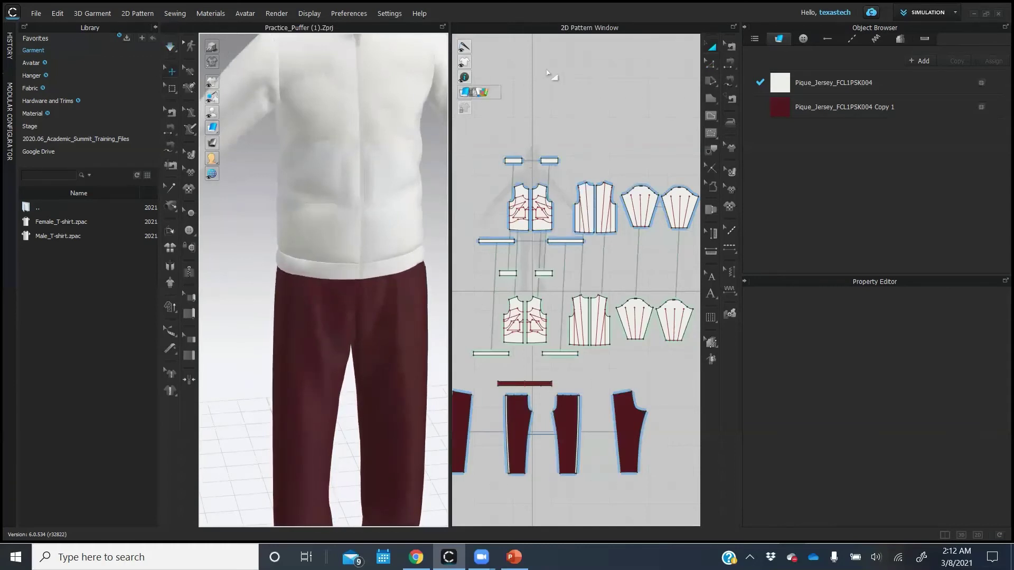
- Select all the cloned under-layer top patterns and edit their Pressure value again
scroll(559, 72, "down", 2)
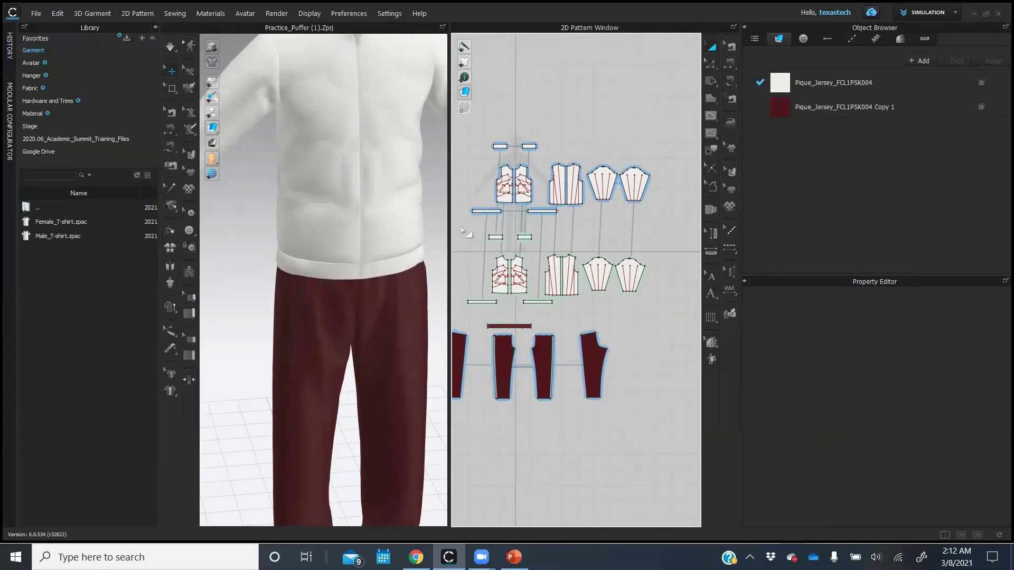
left_click_drag(534, 306, 656, 320)
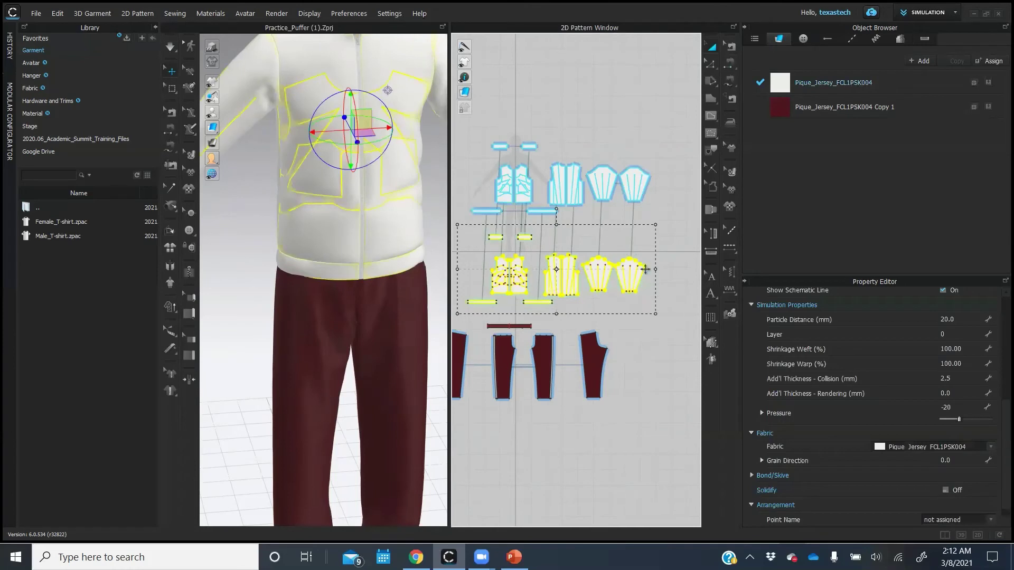
scroll(852, 378, "down", 1)
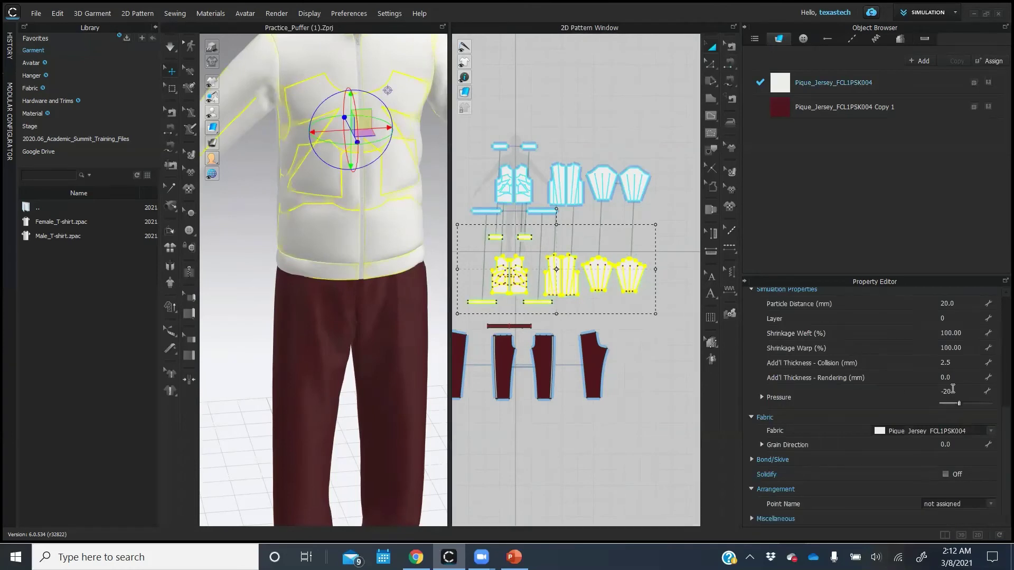
left_click(951, 392)
left_click(577, 105)
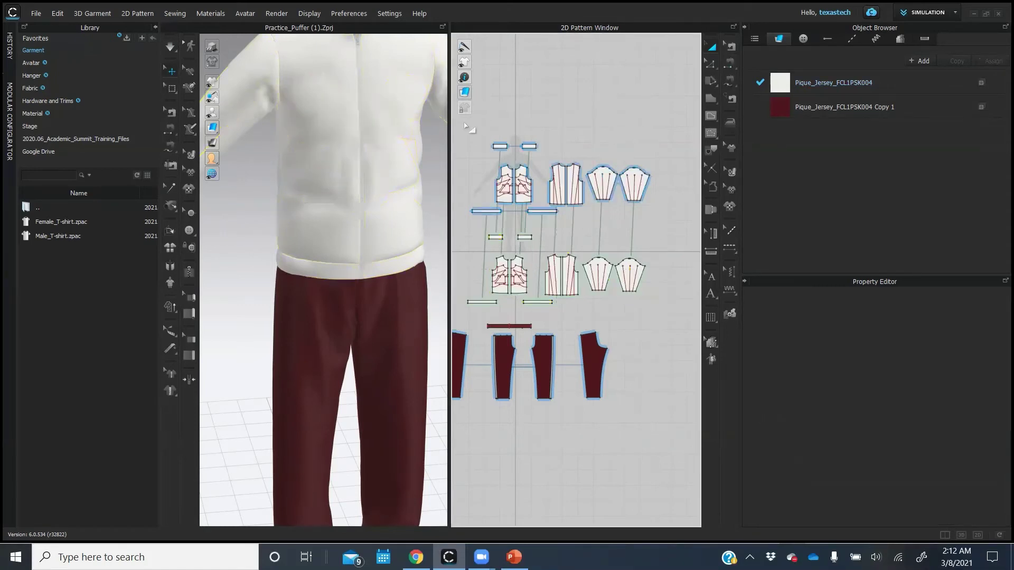
- Set the Pressure of the original outer-layer top patterns to 40 and simulate the garment
left_click_drag(644, 218, 662, 218)
left_click(947, 382)
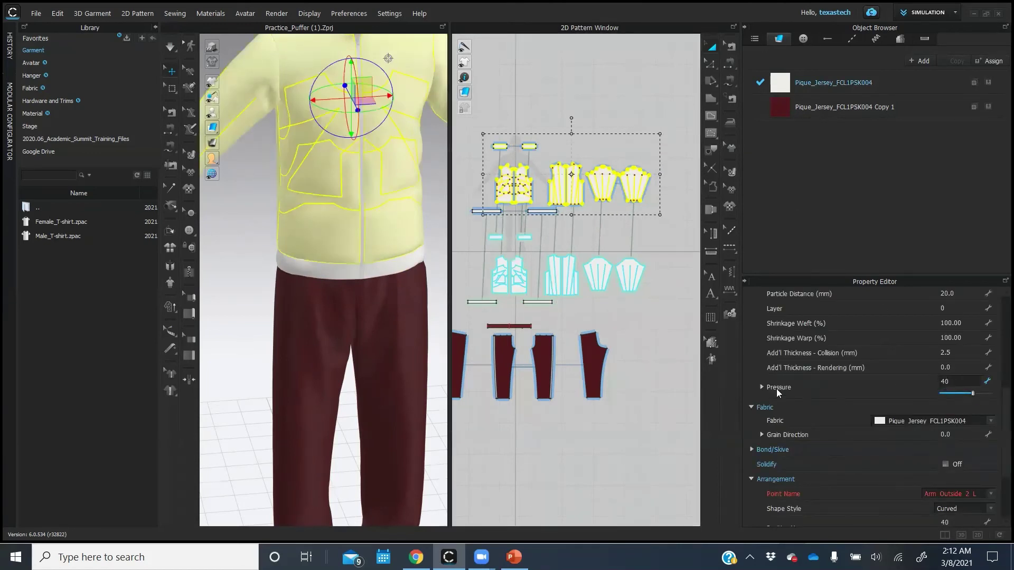
type("40")
left_click(679, 371)
left_click(170, 46)
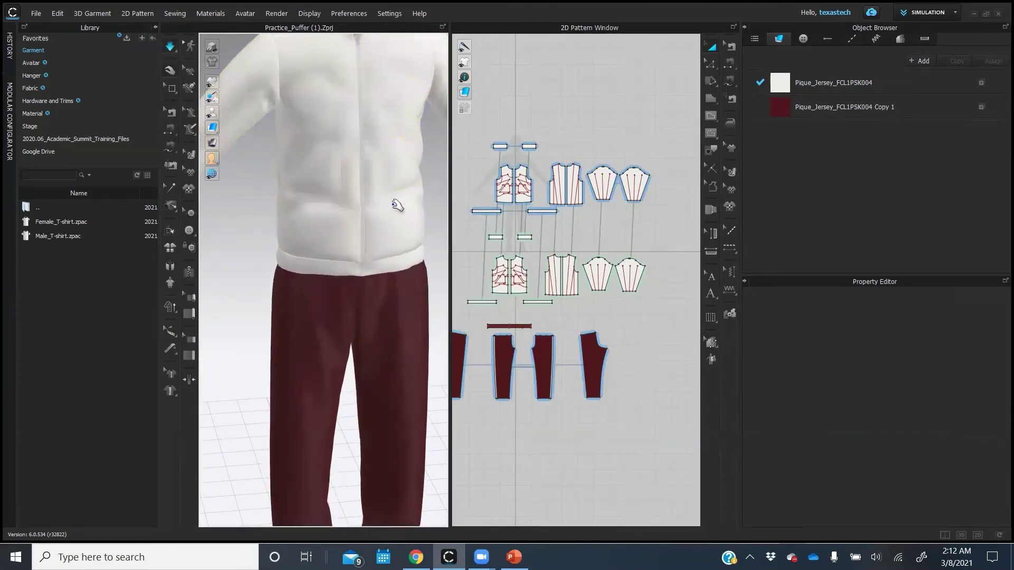
- Examine the inflated jacket's quilting and overall volume from the back and the front
right_click_drag(407, 191, 293, 174)
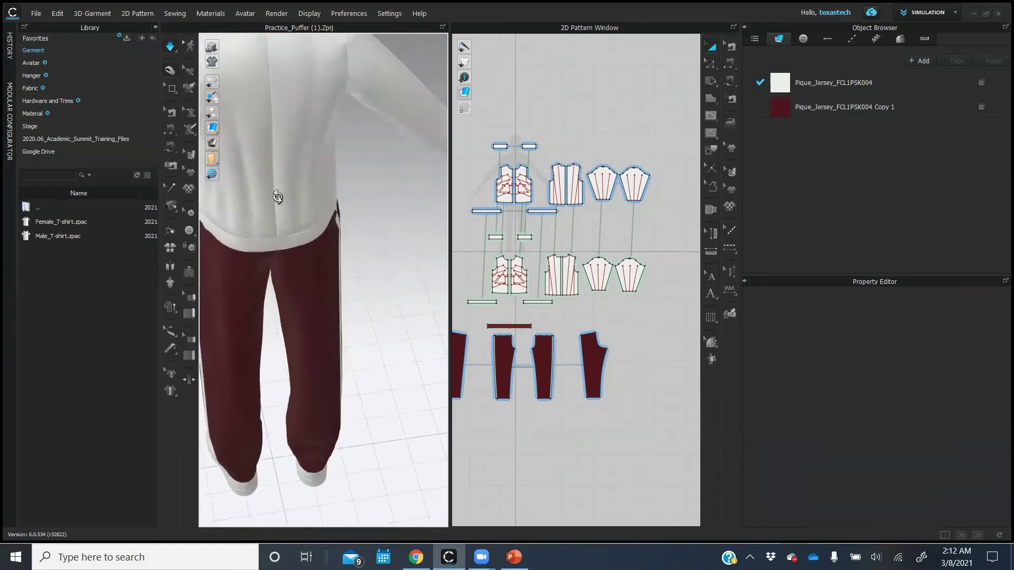
scroll(289, 165, "up", 3)
middle_click_drag(267, 190, 358, 200)
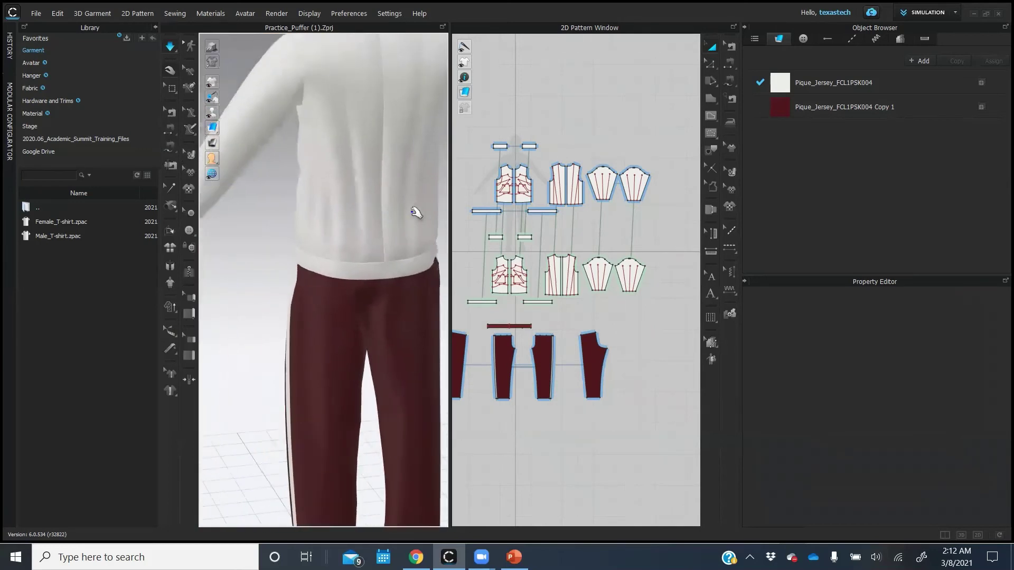
right_click_drag(403, 206, 380, 213)
middle_click_drag(380, 213, 313, 212)
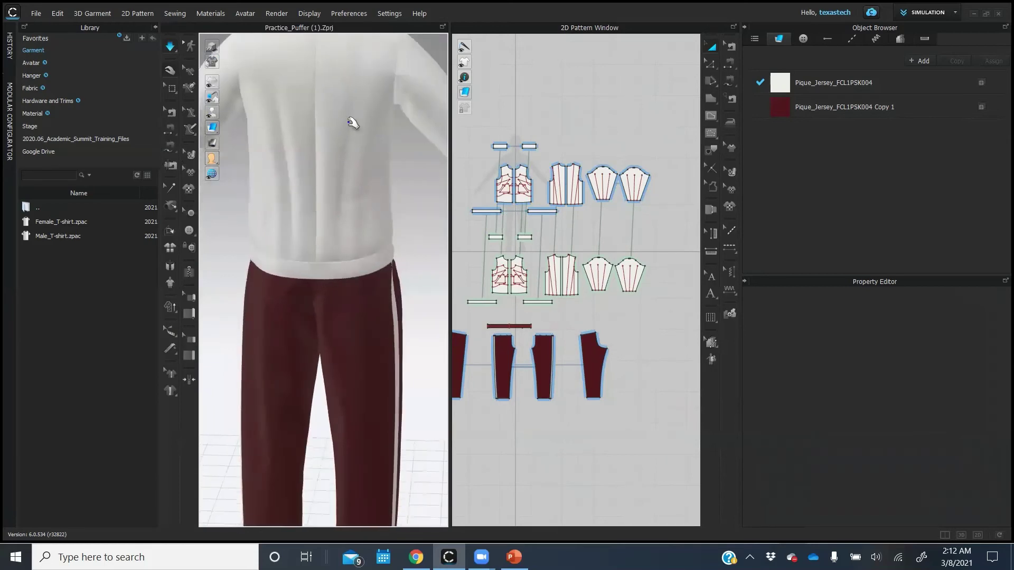
right_click_drag(242, 208, 308, 254)
right_click_drag(376, 347, 414, 339)
middle_click_drag(369, 240, 306, 235)
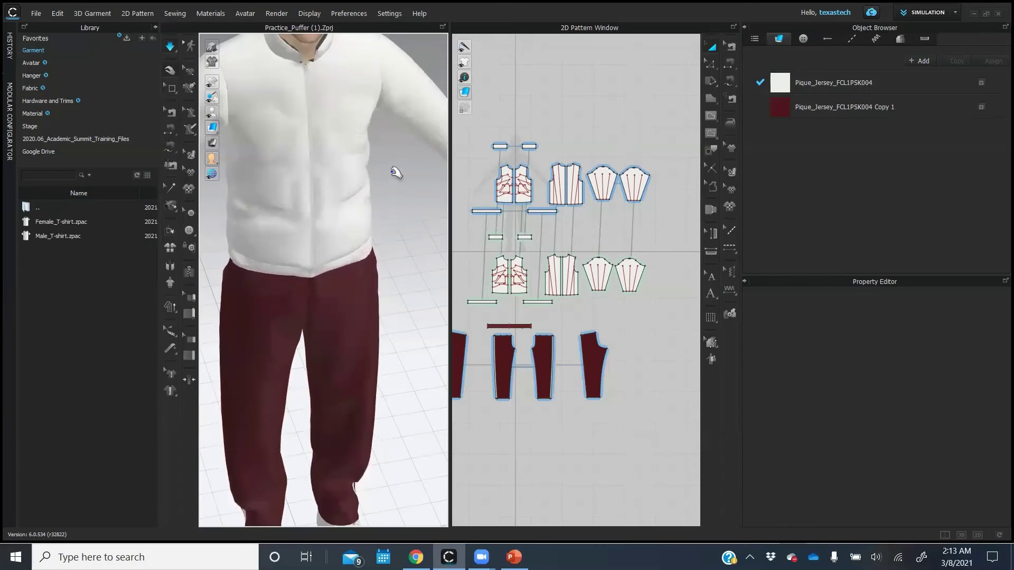
scroll(410, 208, "down", 3)
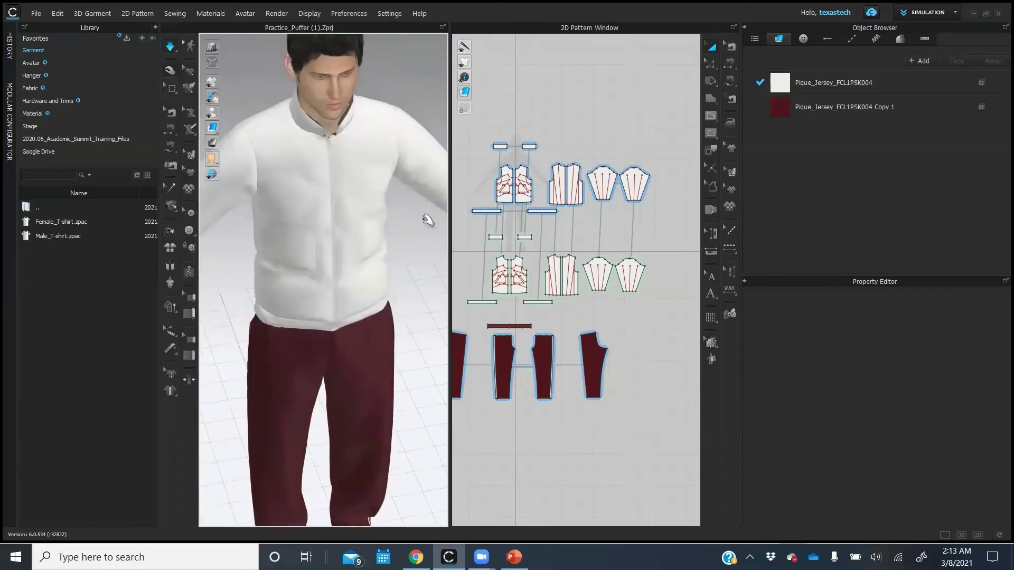
right_click_drag(428, 220, 416, 199)
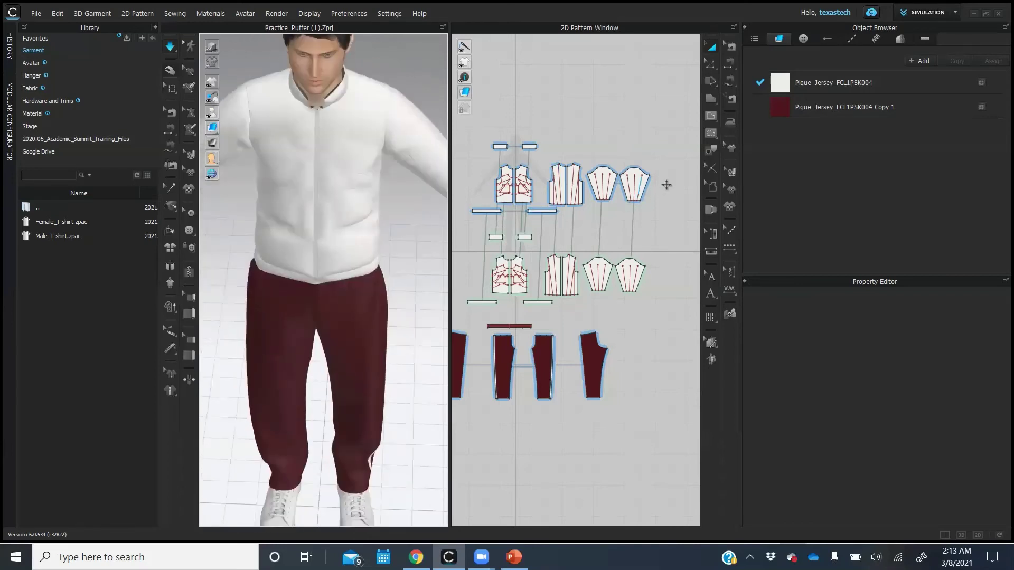
left_click(711, 99)
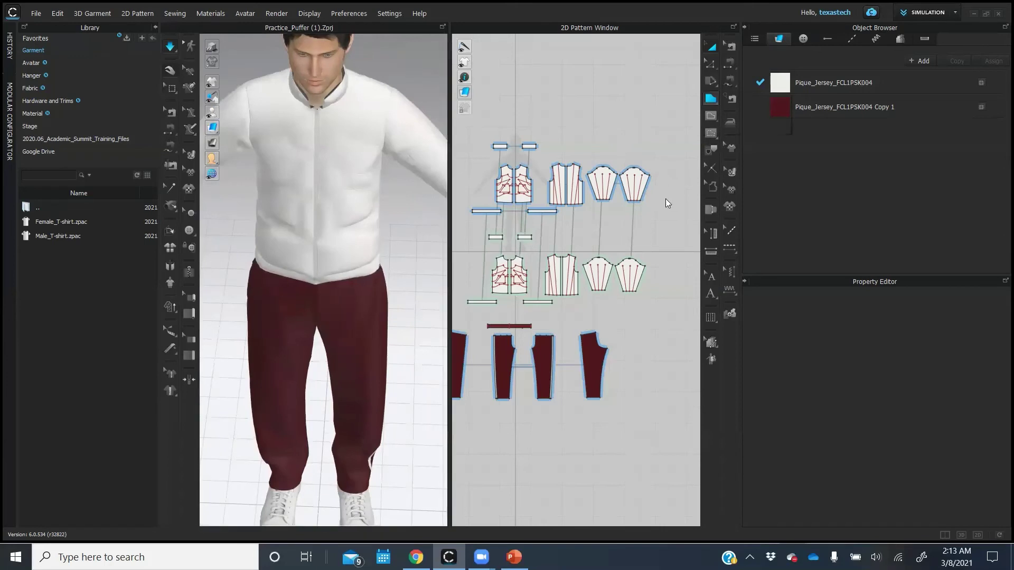
left_click(711, 116)
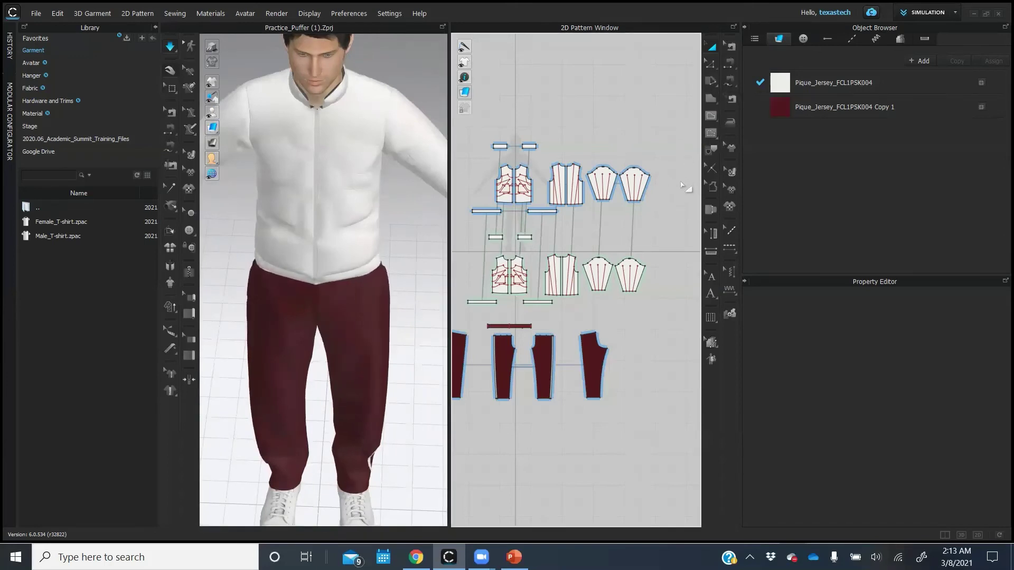
left_click(711, 98)
left_click(656, 205)
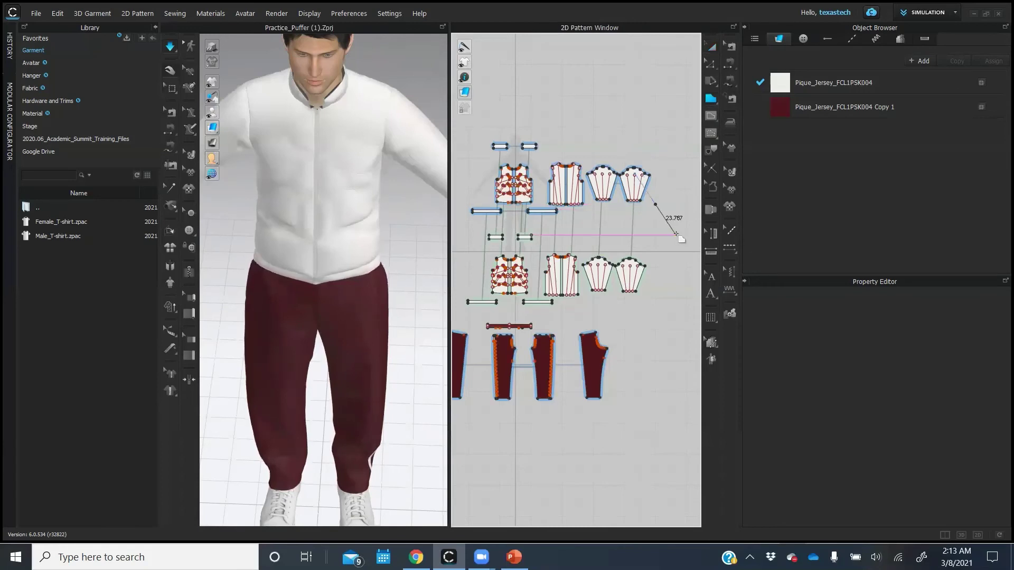
double_click(679, 231)
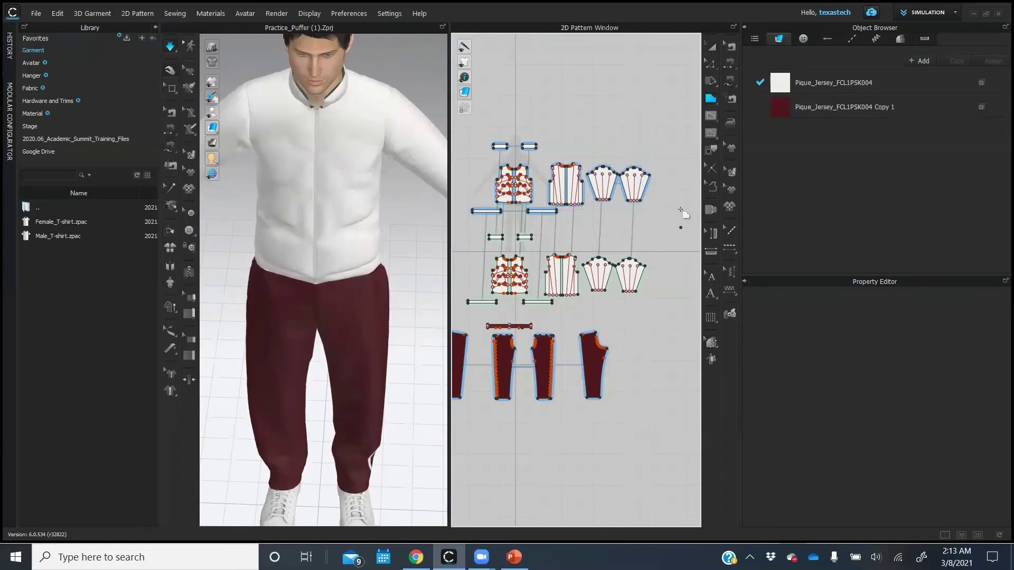
left_click(681, 209)
left_click(660, 210)
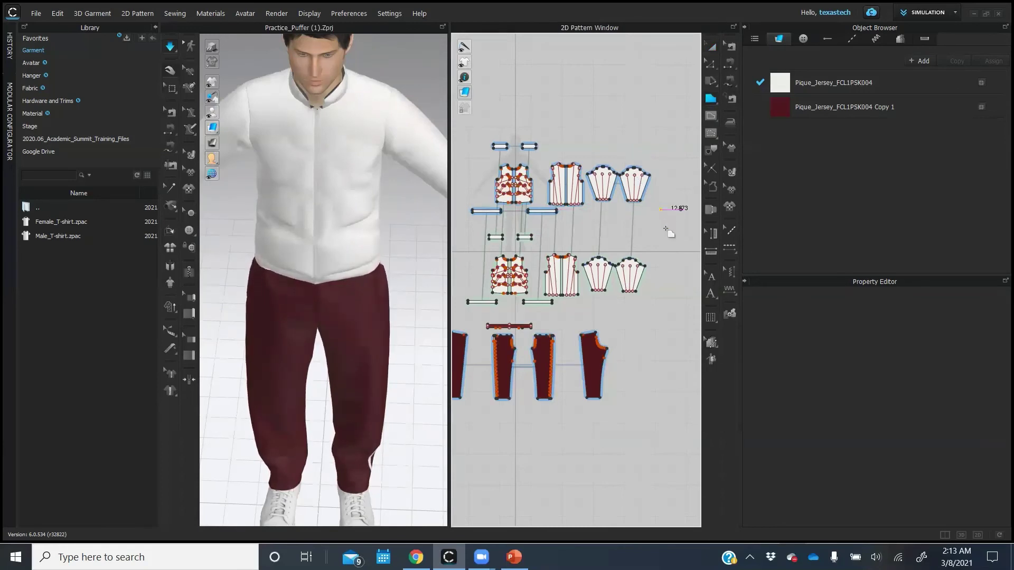
left_click(661, 235)
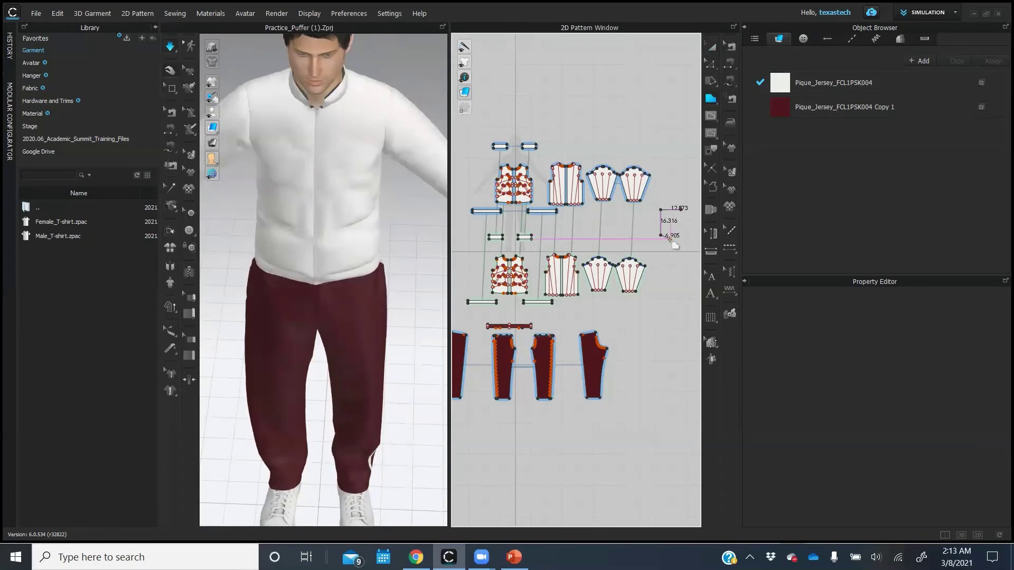
left_click(671, 238)
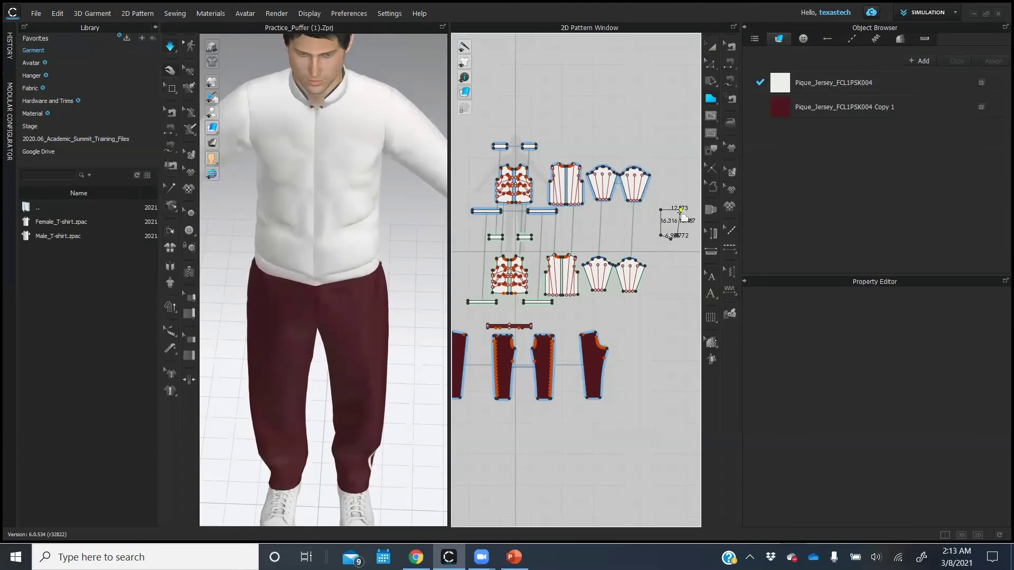
key("Escape")
- Draw a five-sided pocket pattern beside the sleeve patterns, with vertical sides about 17.1 and 14.6 long and a pointed lower edge
left_click(678, 212)
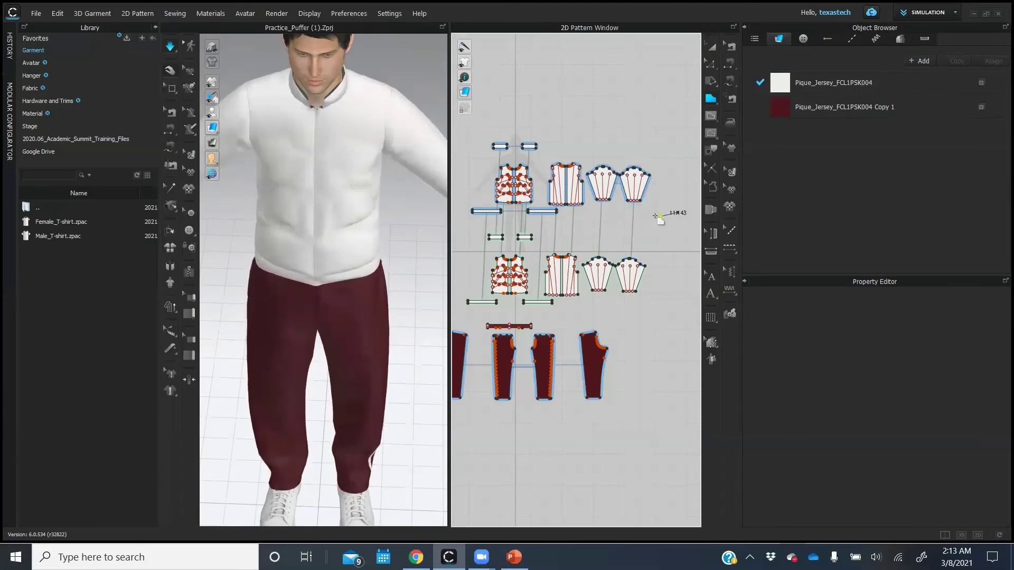
left_click(649, 212)
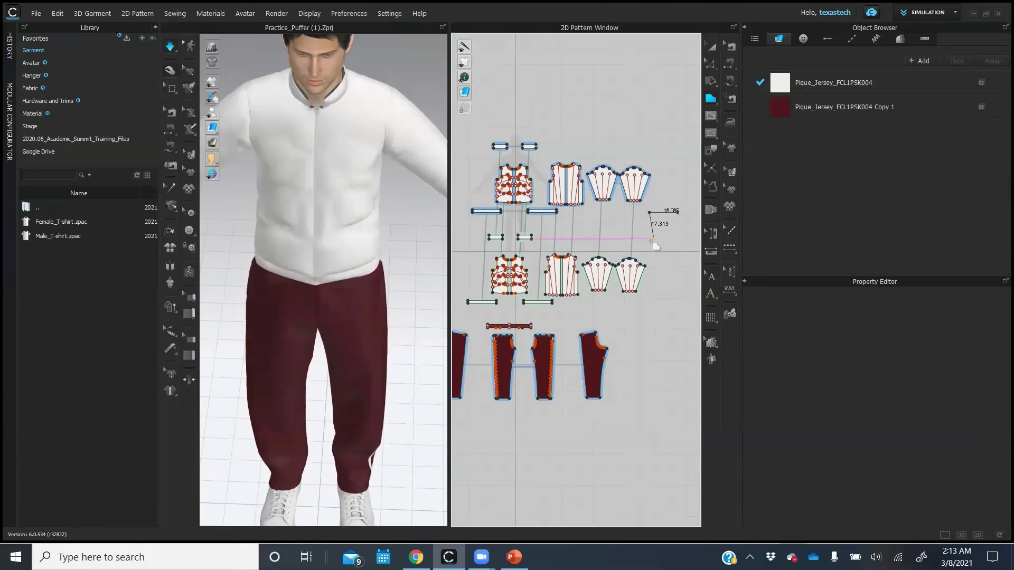
left_click(650, 239)
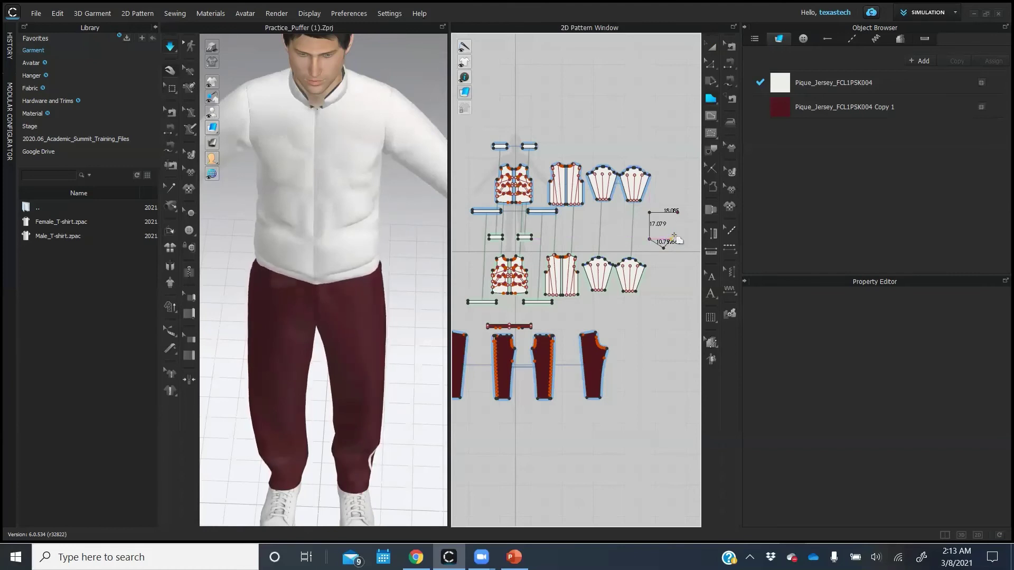
left_click(676, 236)
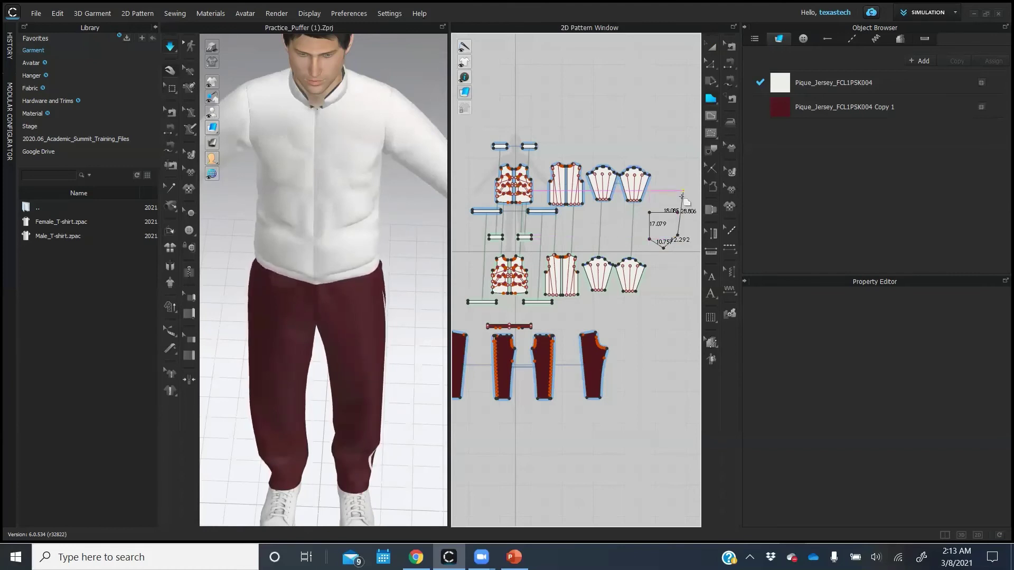
left_click(678, 212)
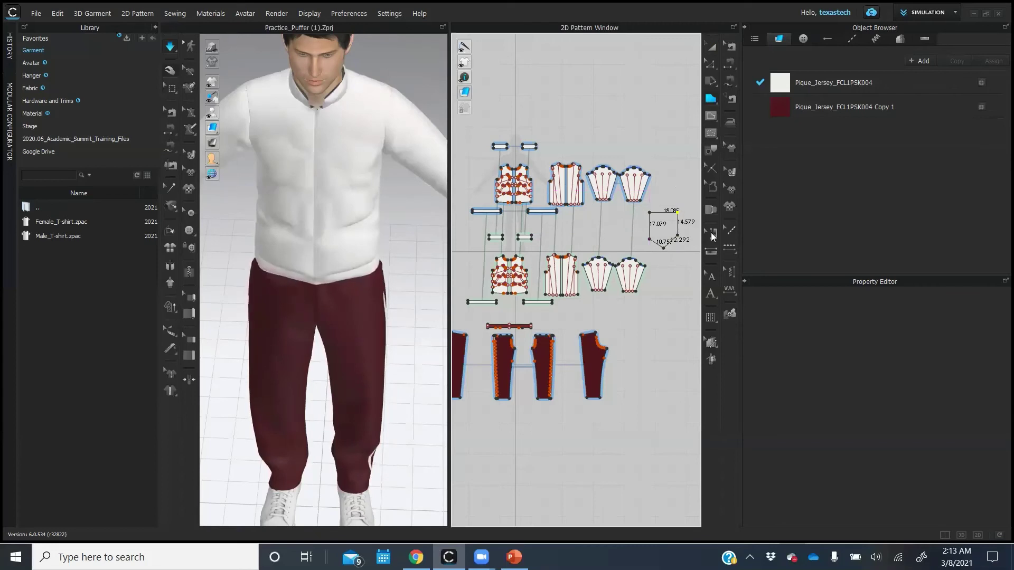
left_click(678, 211)
- Delete the five-sided pocket pattern beside the sleeve patterns
left_click(711, 49)
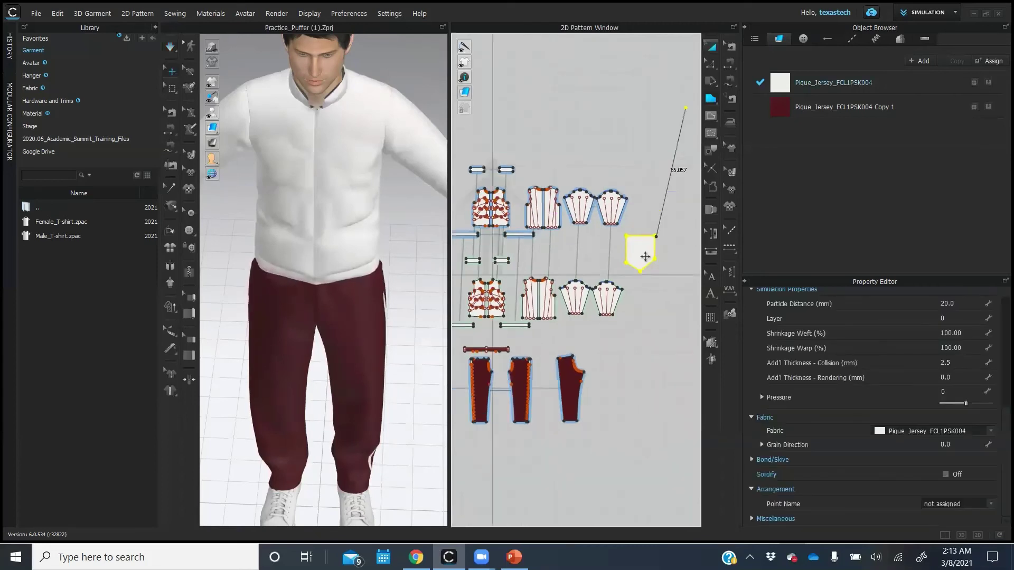
left_click(645, 256)
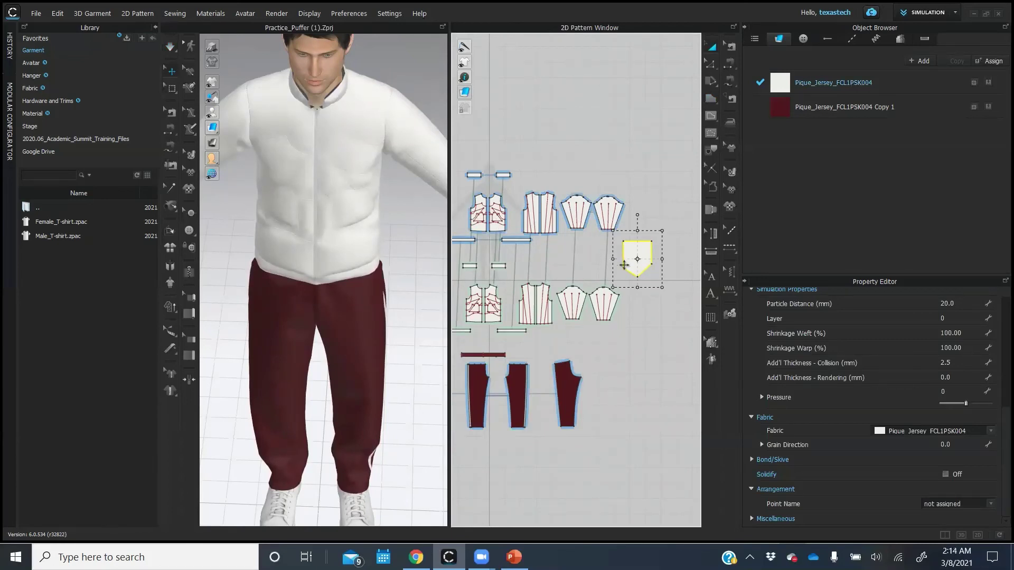
key("Delete")
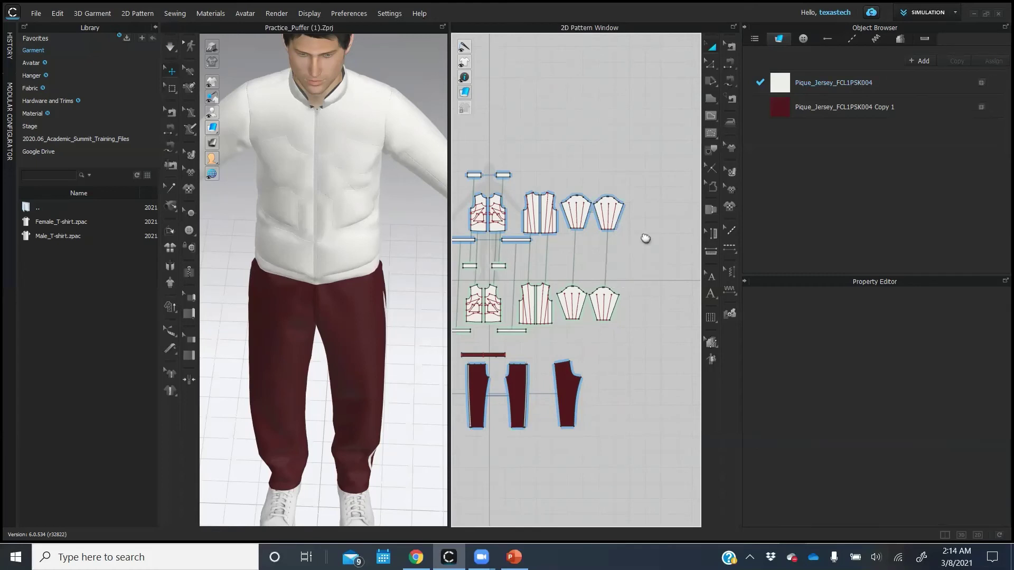
scroll(642, 235, "down", 2)
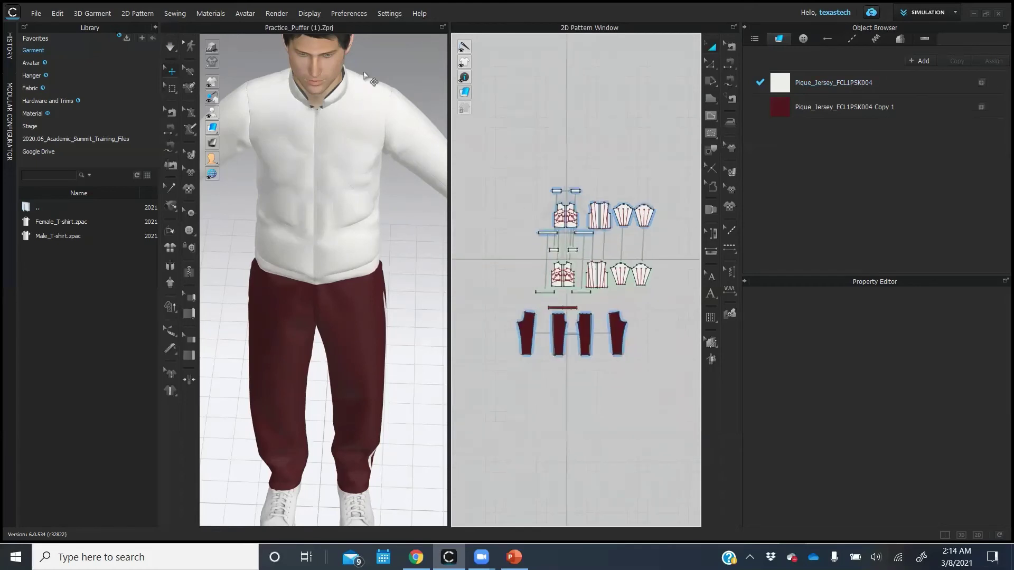
- Browse the library's Fabric folder and search it for satin, followed by Fleece
left_click(956, 499)
left_click(33, 89)
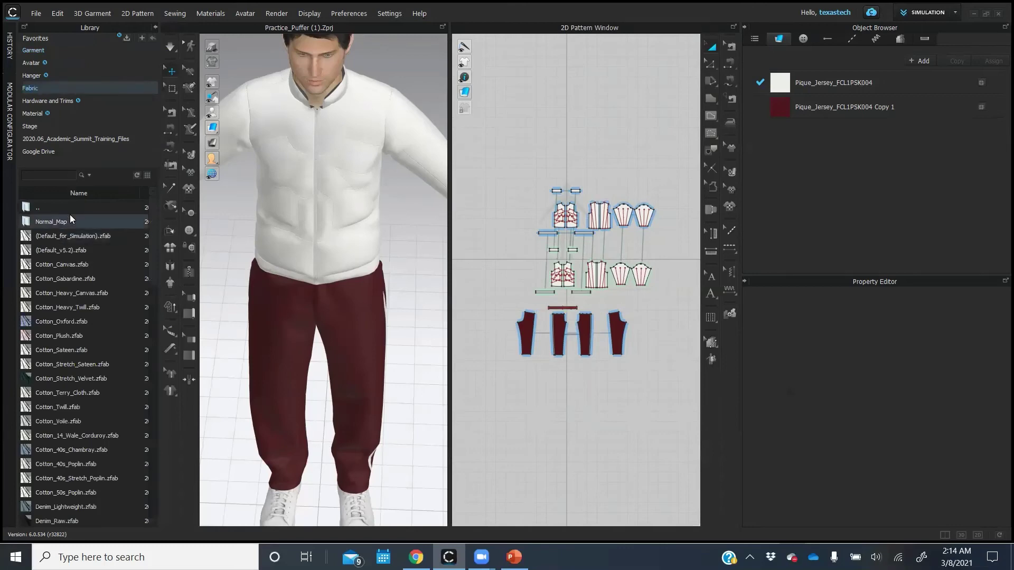
mouse_move(73, 270)
scroll(86, 346, "down", 15)
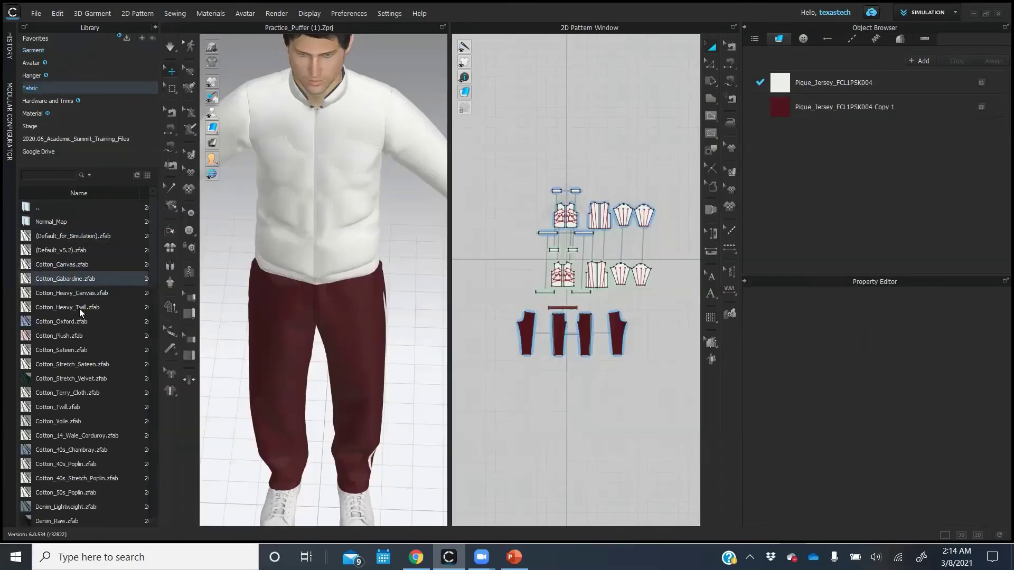
scroll(87, 350, "up", 18)
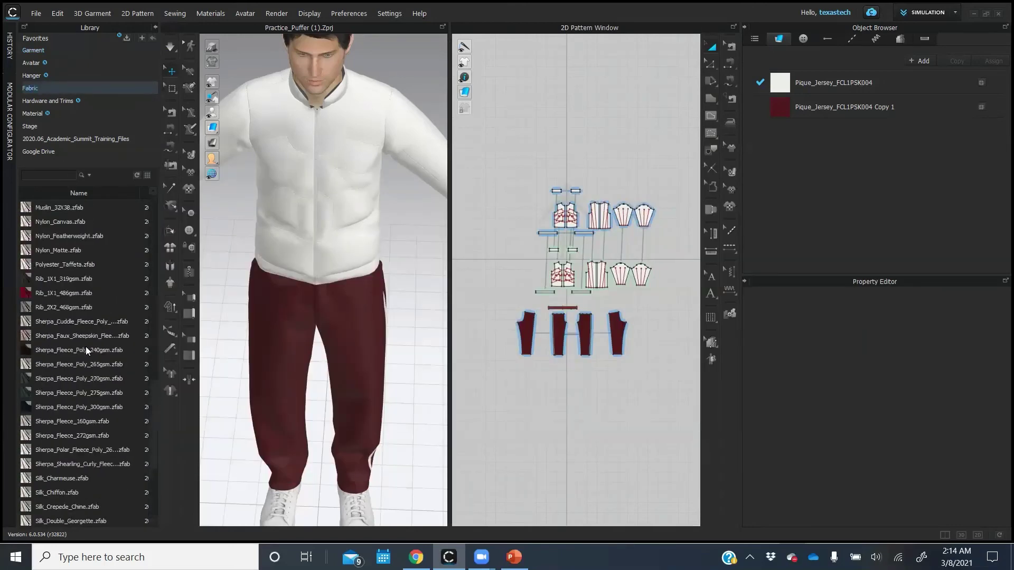
left_click(49, 174)
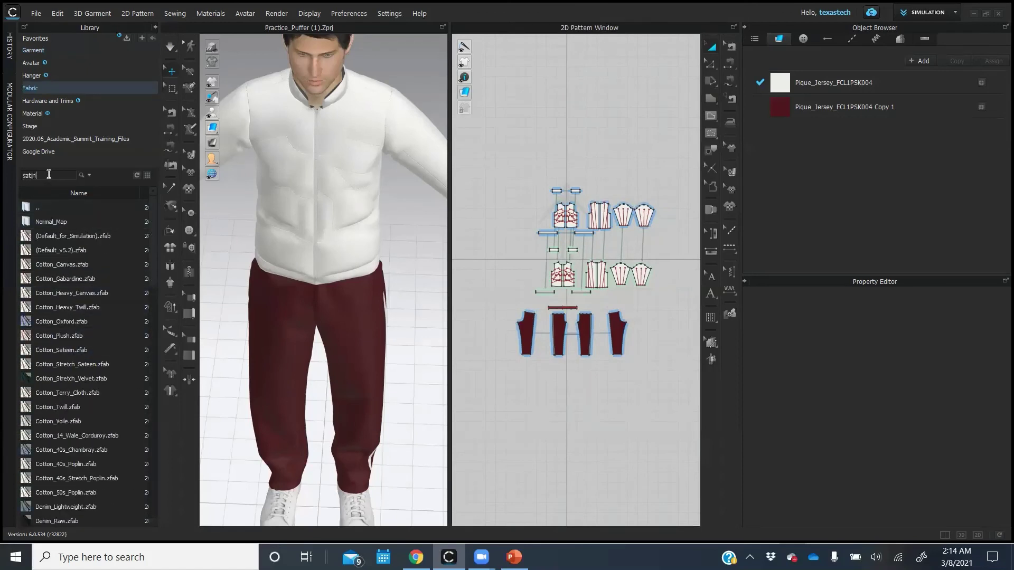
key("Return")
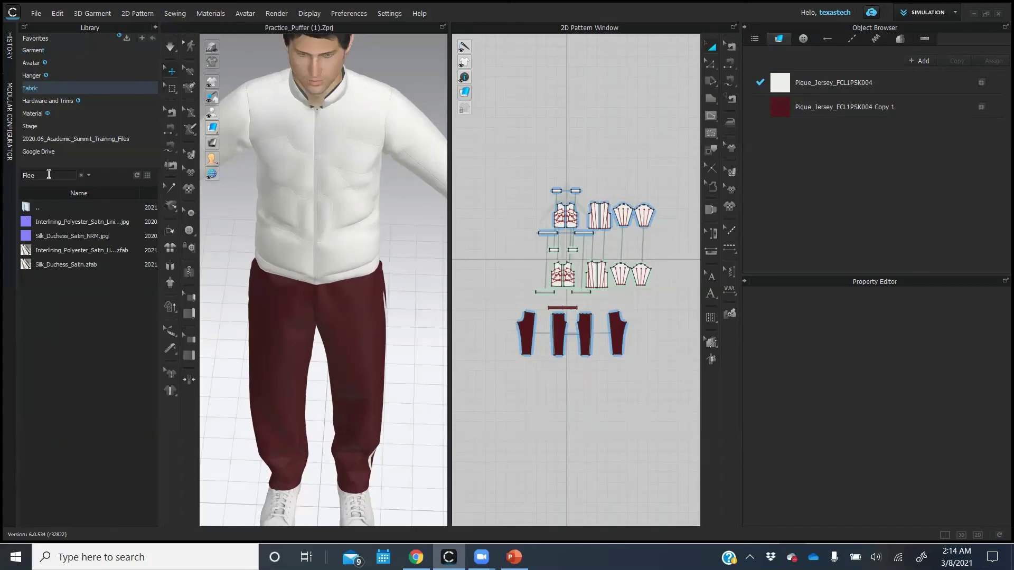
type("e")
key("Return")
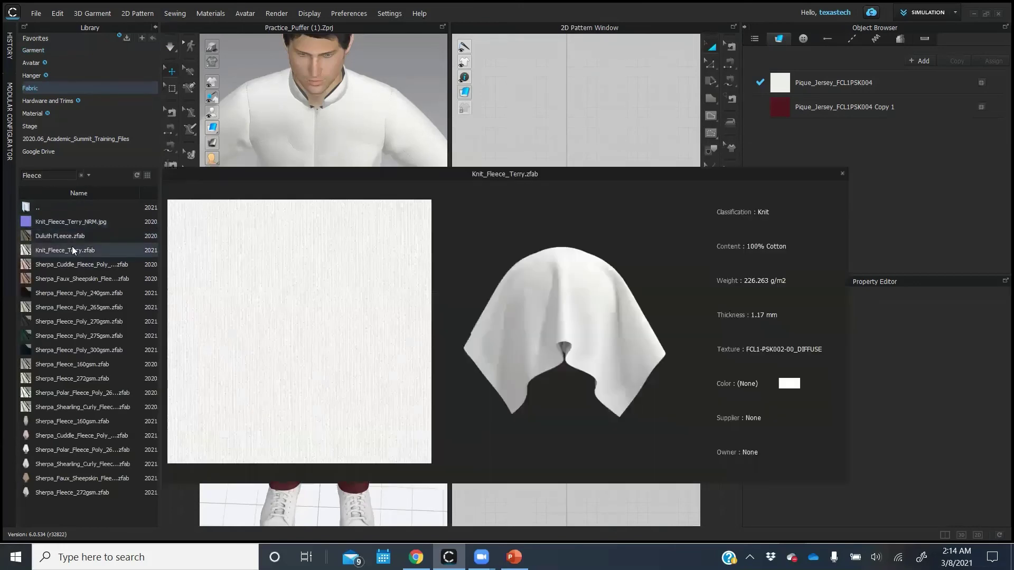
- Replace the top's white Pique Jersey fabric with Duluth FLeece and check the jacket on the avatar
mouse_move(65, 240)
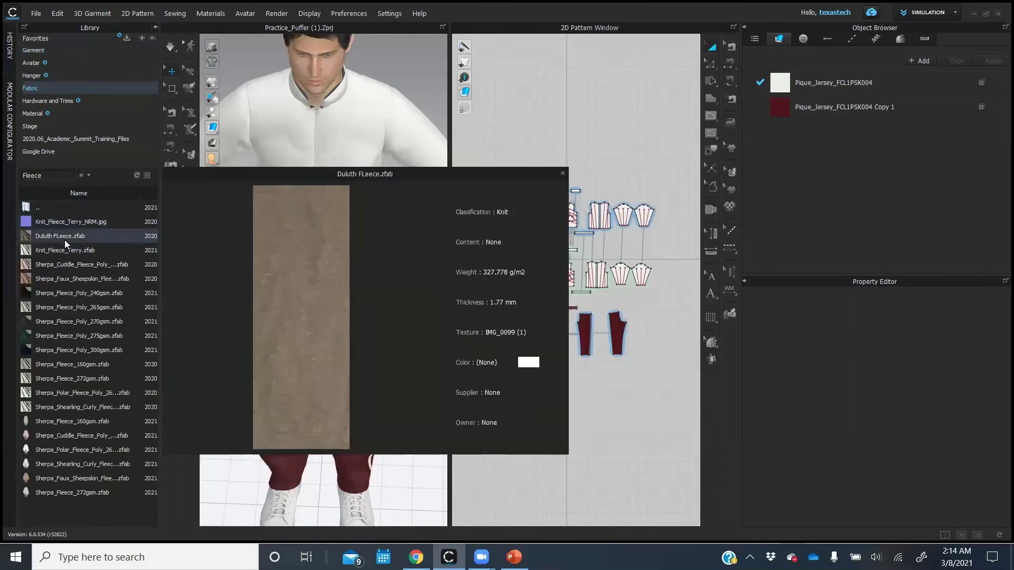
left_click_drag(66, 236, 783, 83)
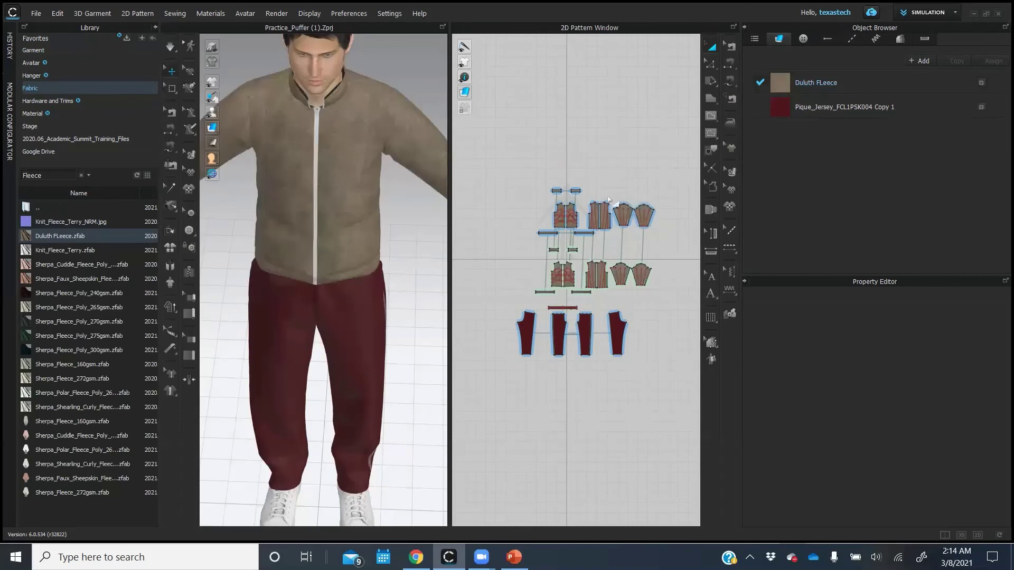
right_click_drag(397, 235, 433, 218)
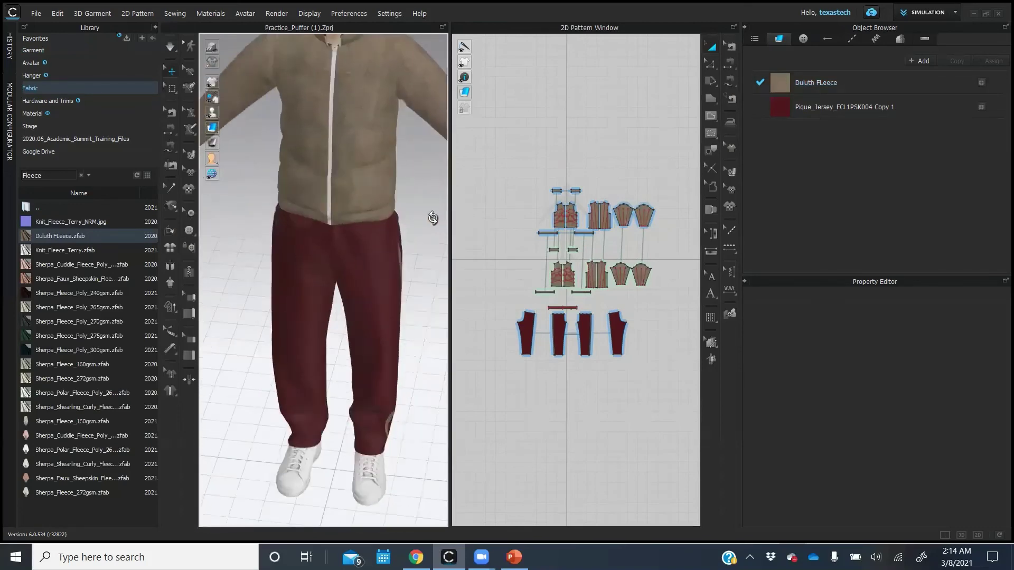
middle_click_drag(430, 192, 363, 200)
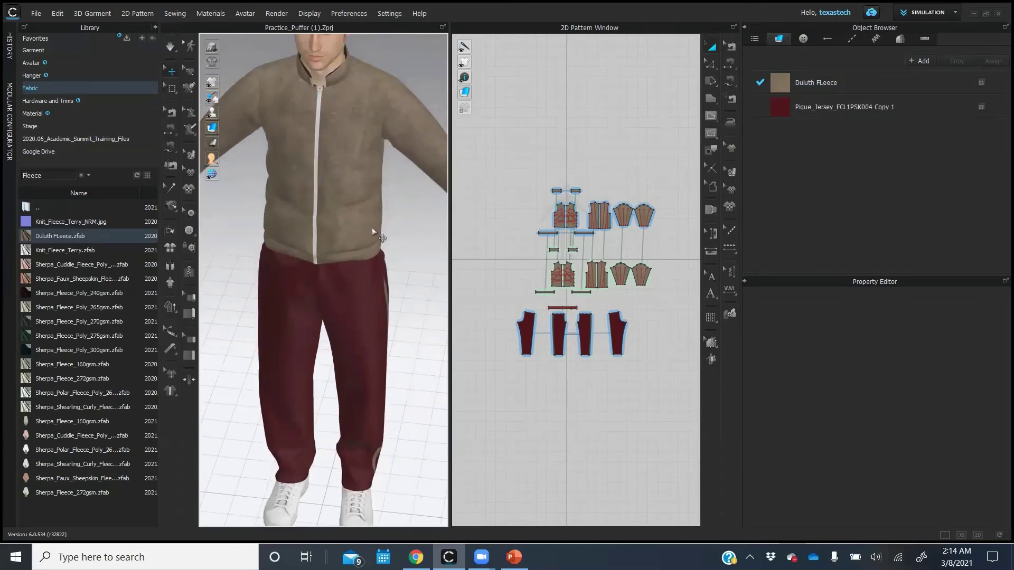
- Replace the top's fabric with Knit_Fleece_Terry from the fleece search results
left_click_drag(65, 249, 780, 81)
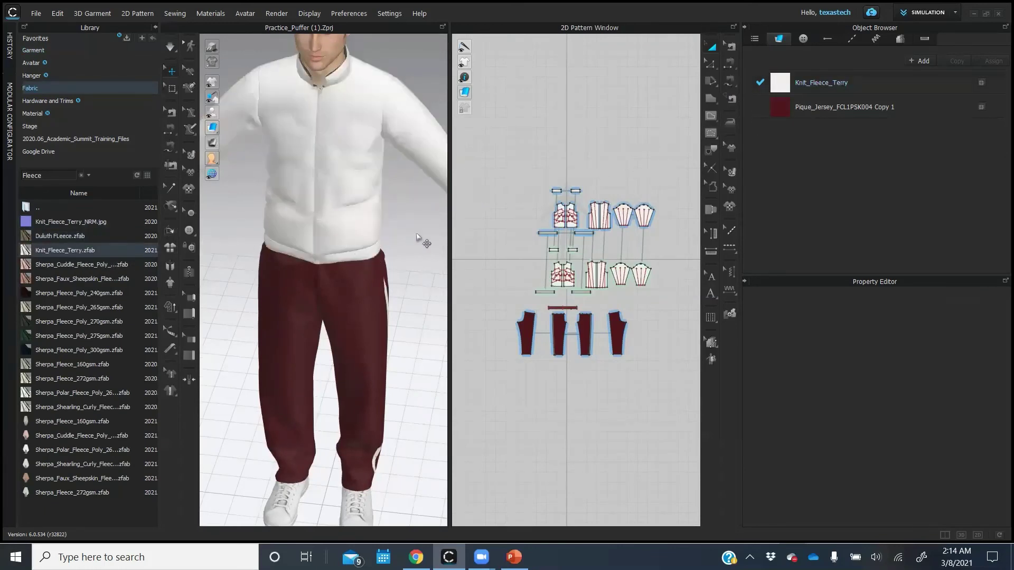
- Set the Knit_Fleece_Terry fabric's colour to Party Pink from the PANTONE FHI Polyester TSX palette
right_click_drag(390, 243, 420, 236)
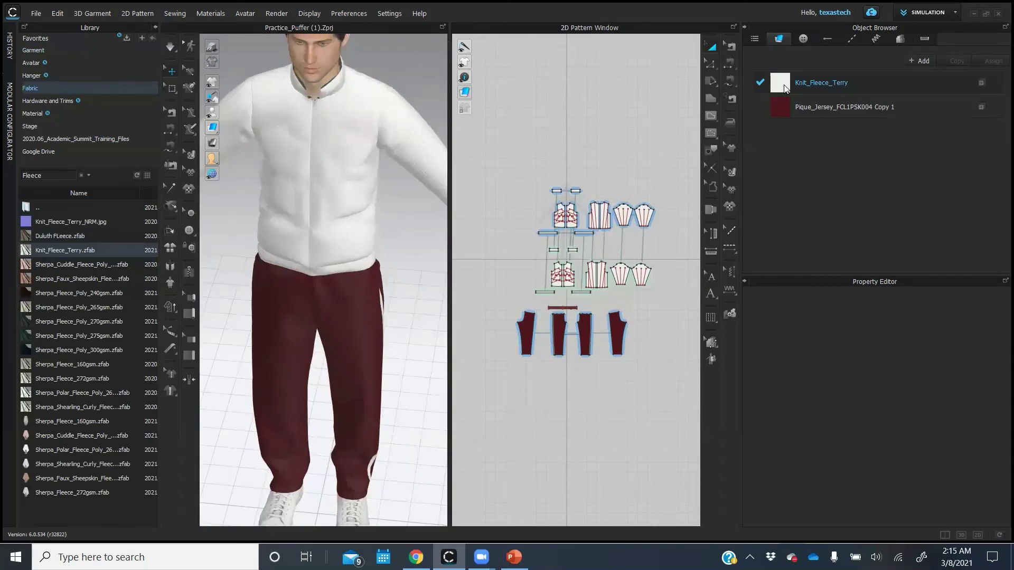
left_click(813, 82)
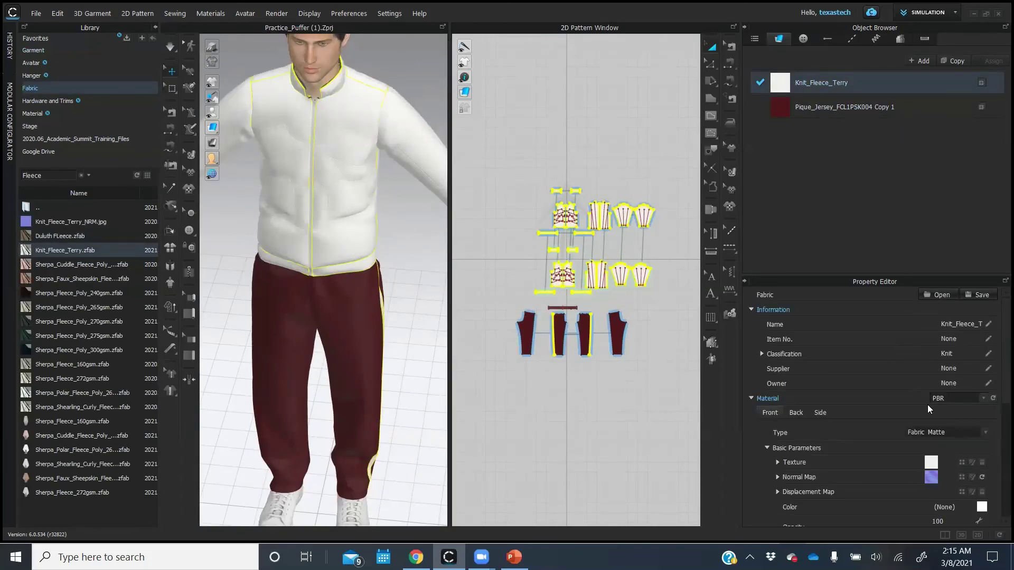
scroll(999, 479, "down", 1)
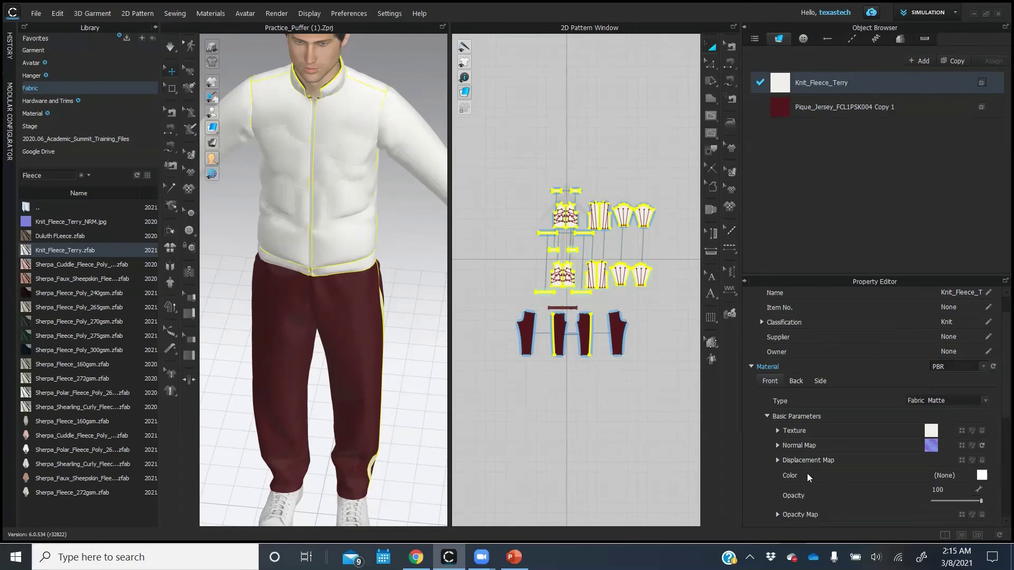
left_click(981, 475)
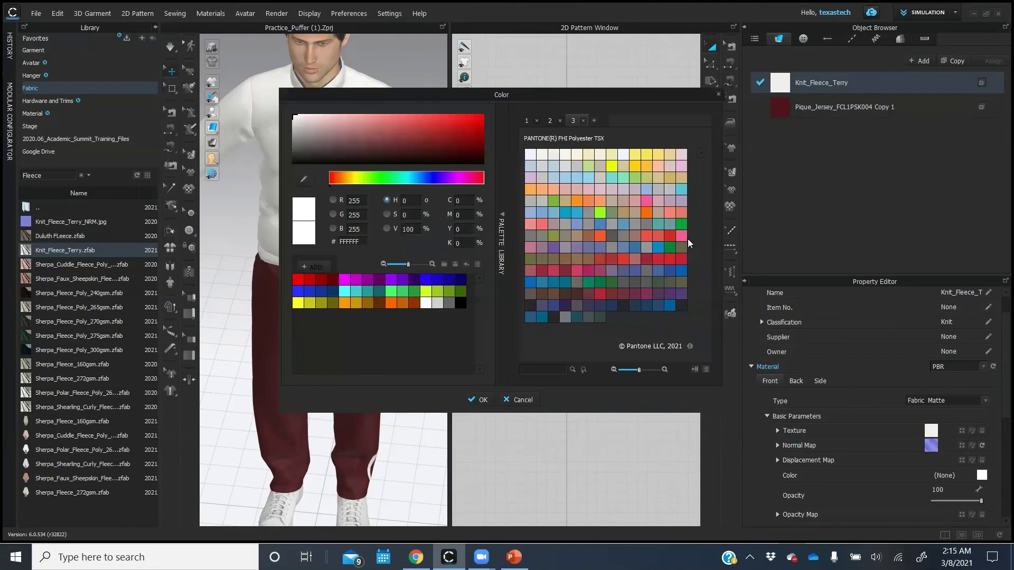
left_click(681, 167)
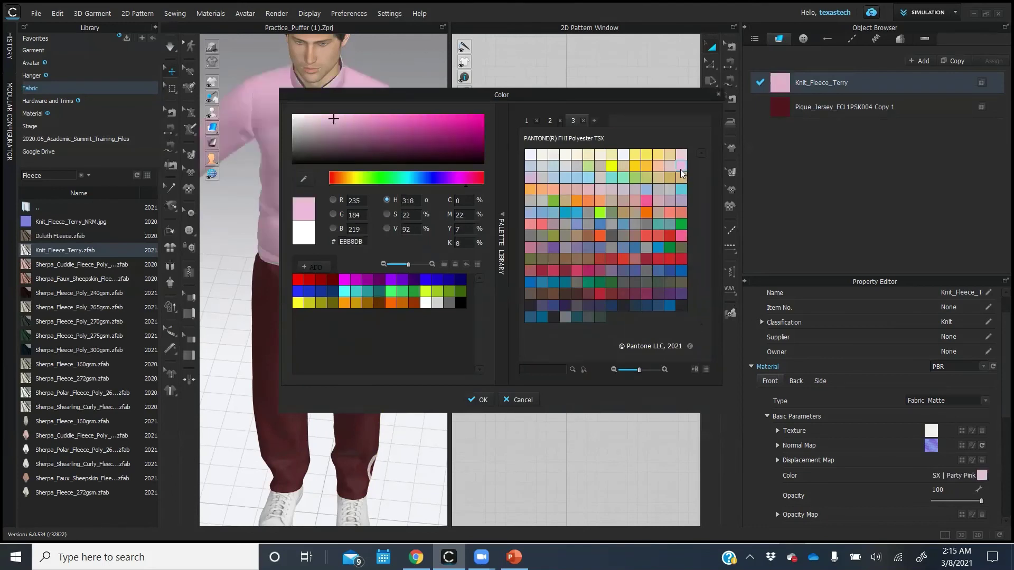
left_click(479, 400)
left_click(417, 270)
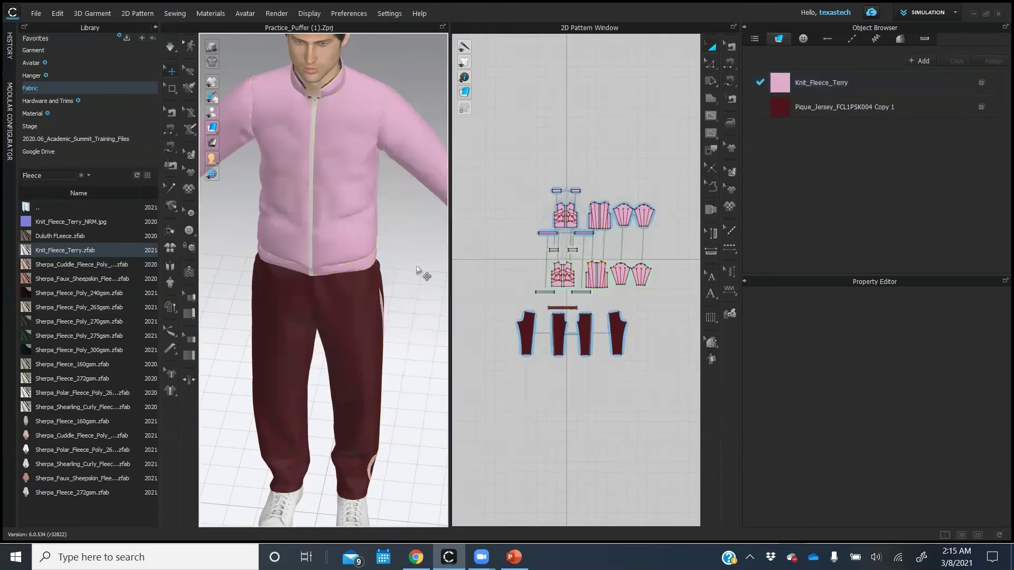
mouse_move(391, 253)
right_mouse_down()
mouse_move(339, 256)
mouse_move(398, 278)
mouse_move(416, 269)
mouse_move(380, 279)
mouse_move(402, 273)
mouse_move(390, 270)
right_mouse_up()
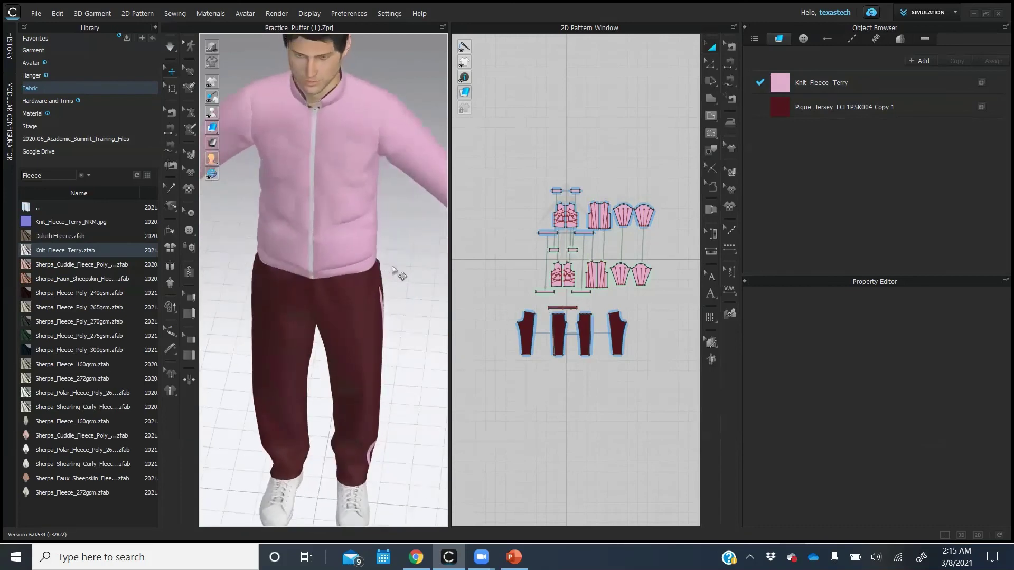
- Add the police badge image from Downloads as a graphic on the jacket's chest, beside the zipper, with a width of 4 in
scroll(393, 271, "down", 4)
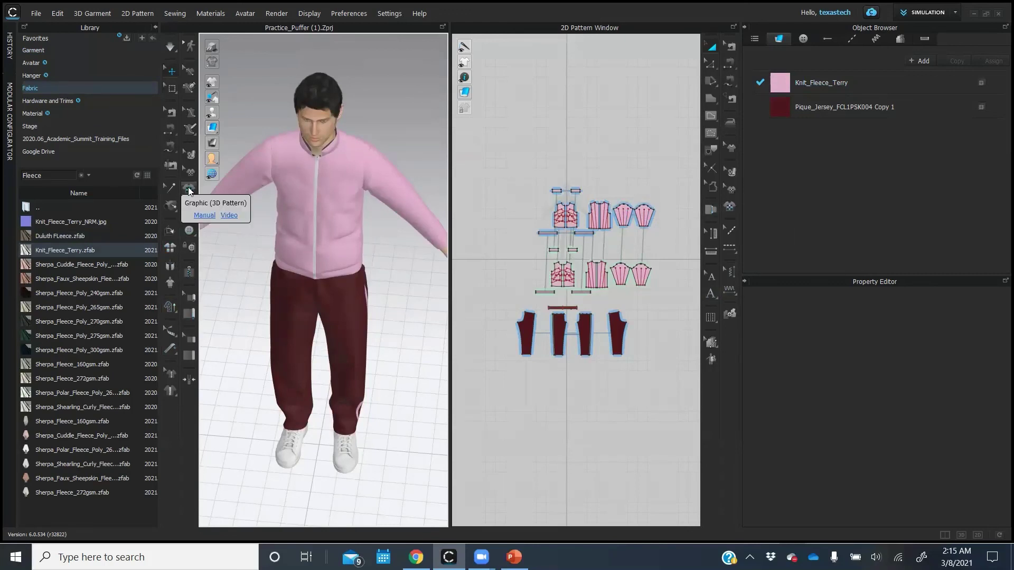
left_click(730, 207)
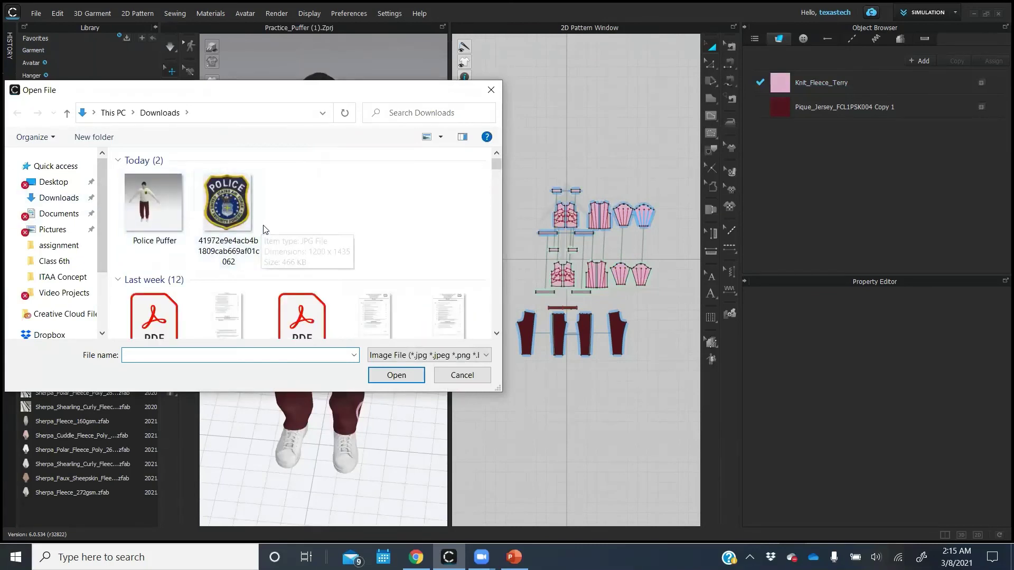
left_click(233, 221)
left_click(396, 375)
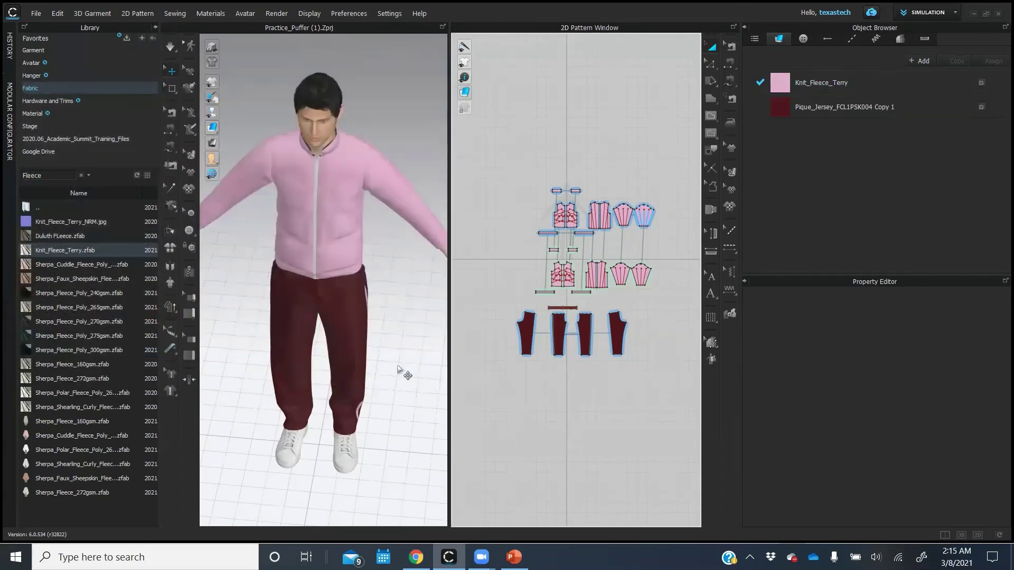
left_click(339, 186)
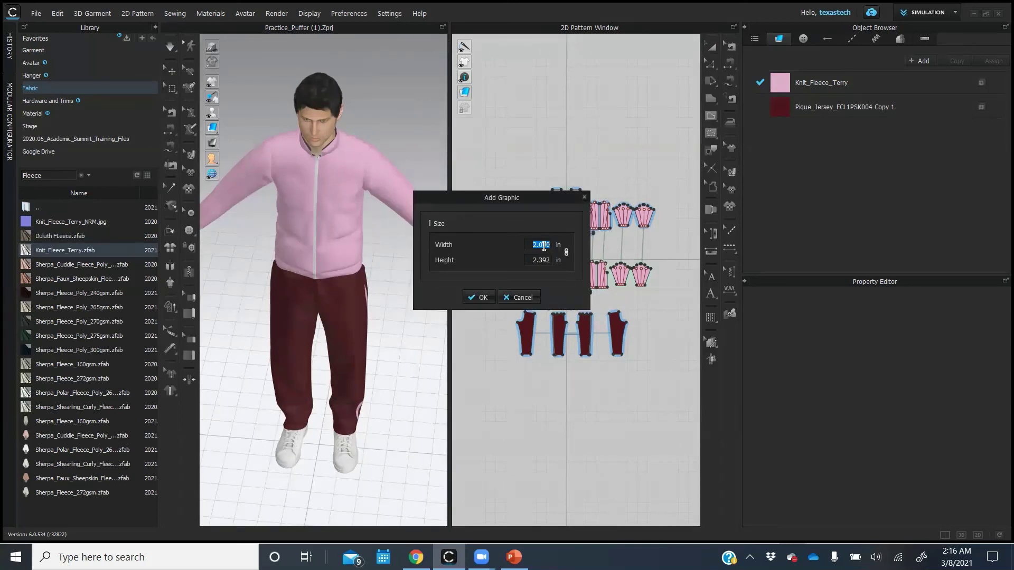
type("4")
left_click(479, 297)
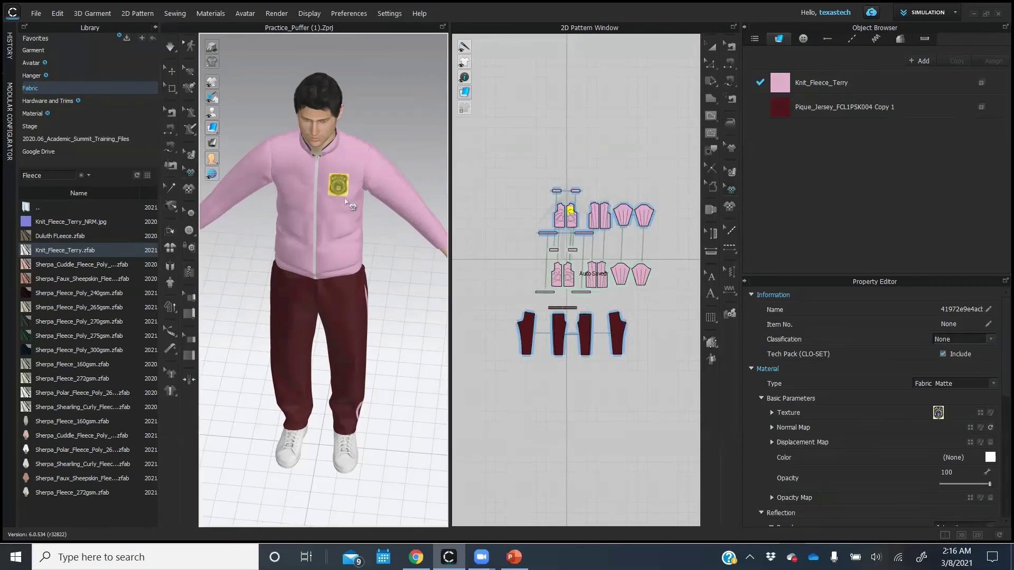
- Move the badge graphic slightly up and outward from the zipper on the jacket's chest, leaving it deselected
left_click(339, 186)
left_click_drag(339, 193, 349, 174)
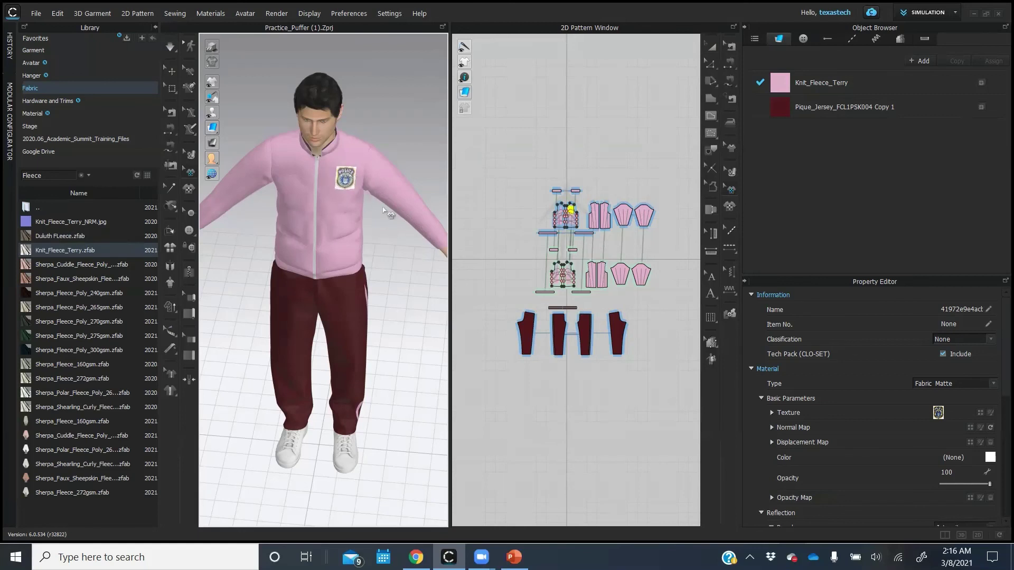
left_click(394, 236)
left_click(392, 235)
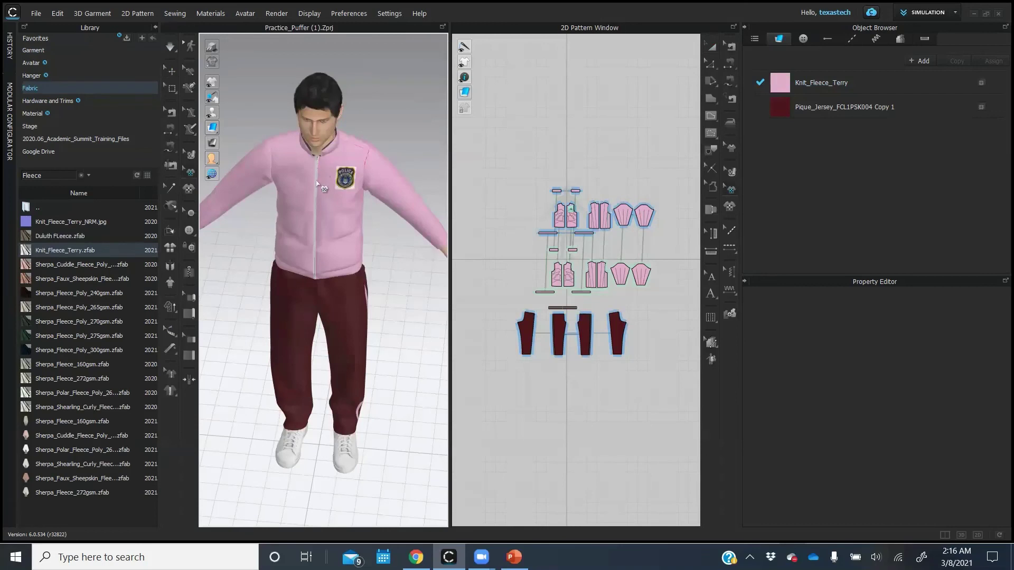
- Browse the library's Material, Hardware and Trims, and Avatar folders, including the Zipper and Male_V1 subfolders
left_click(32, 114)
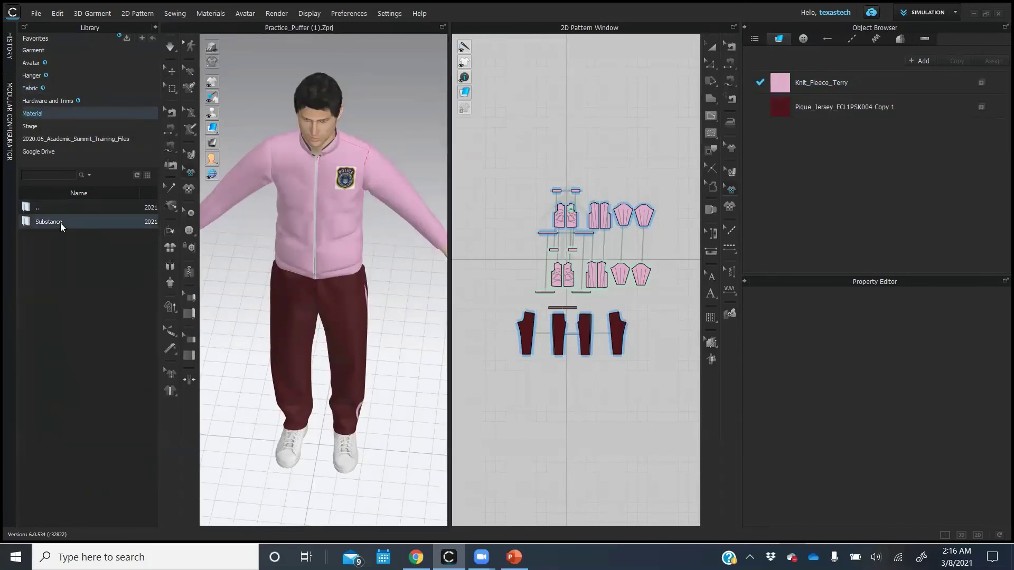
left_click(48, 99)
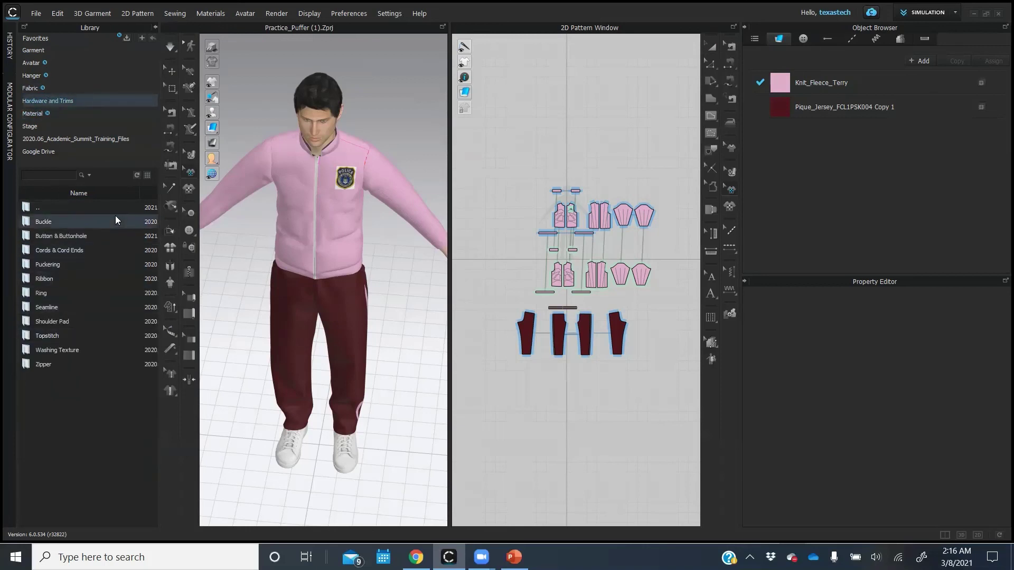
double_click(61, 370)
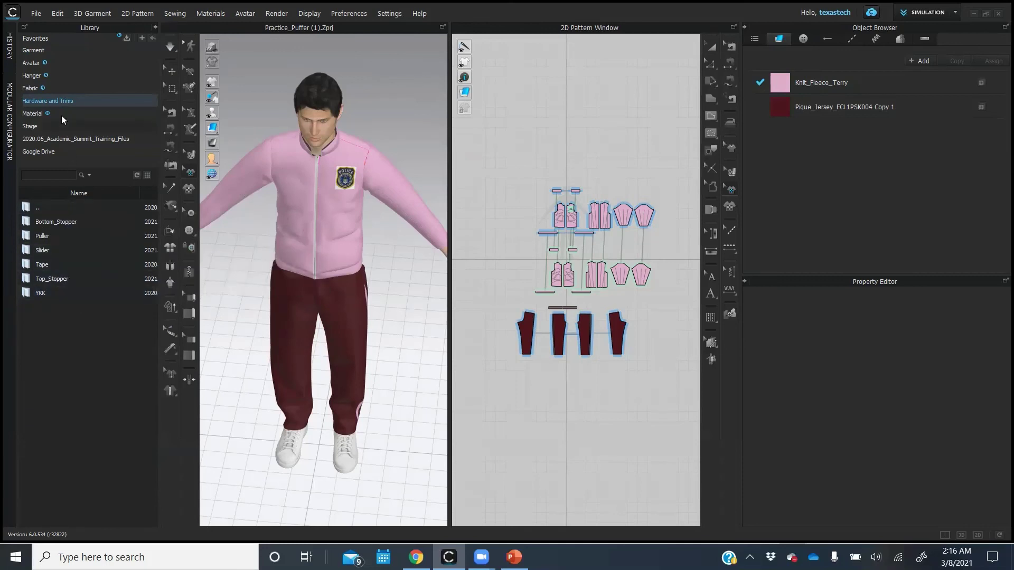
left_click(55, 101)
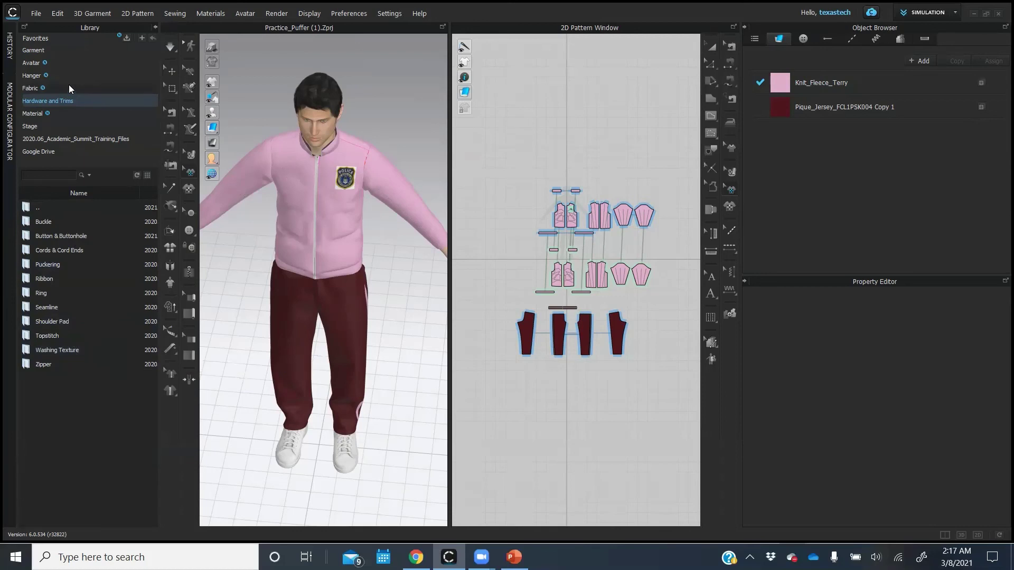
left_click(34, 65)
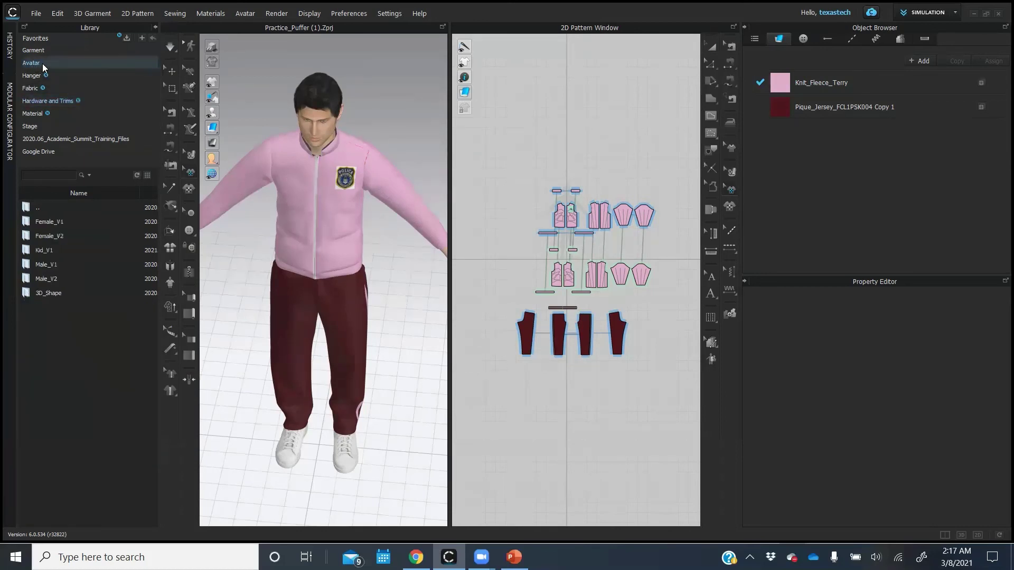
double_click(61, 266)
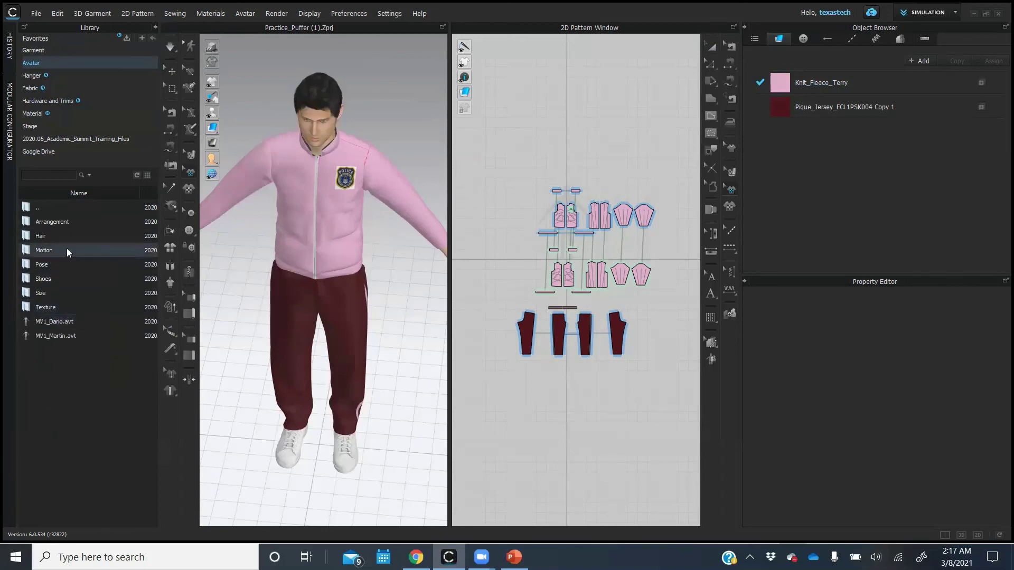
left_click(45, 208)
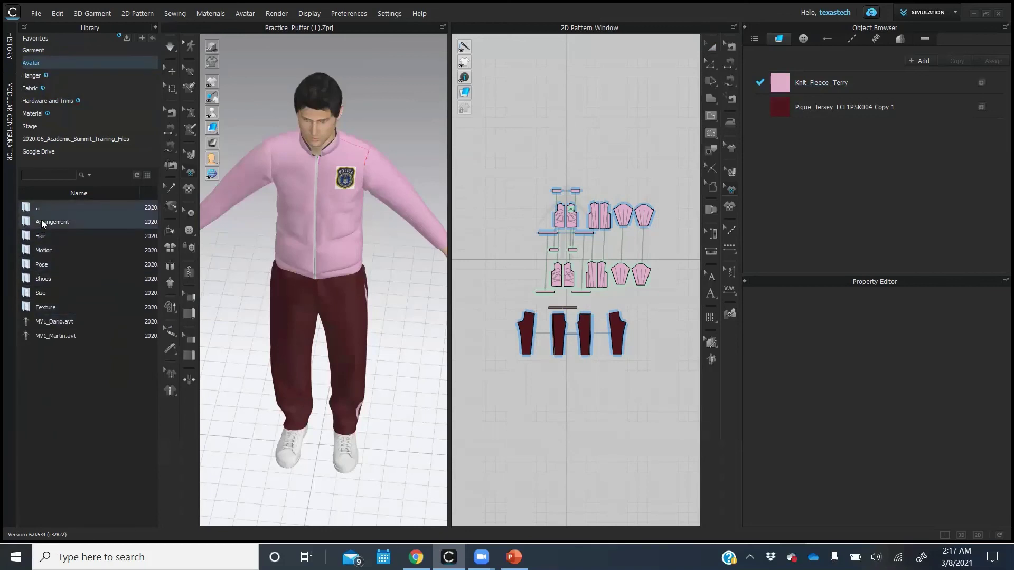
double_click(46, 207)
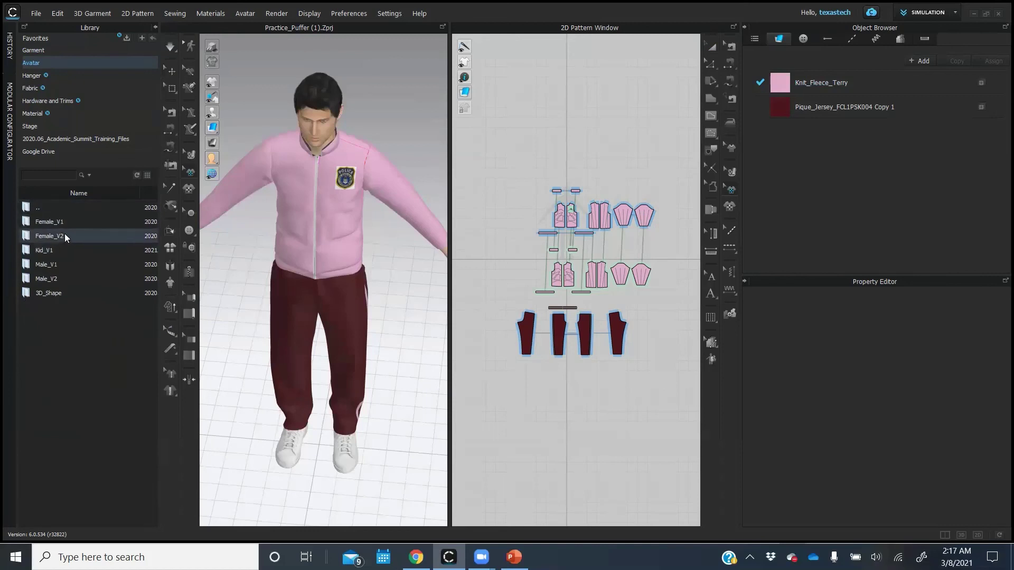